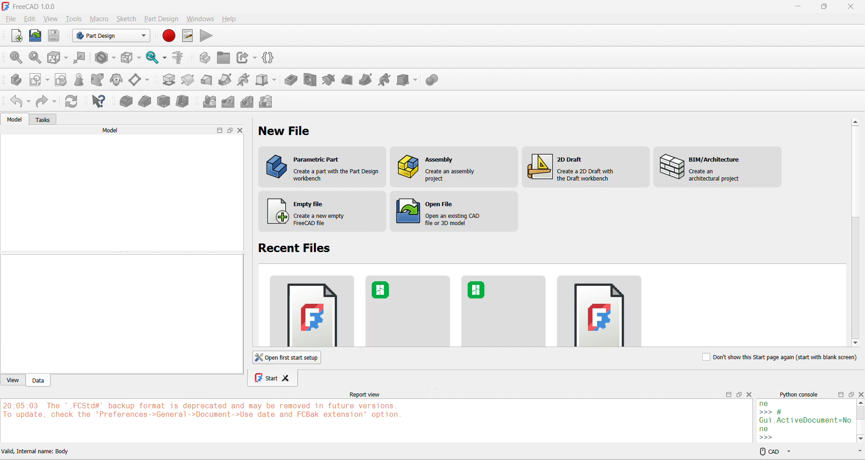
Step: Switch to the web browser and look through the image results for "timing pulley gt2"
{"action": "mouse_move", "coordinate": [459, 459]}
{"action": "left_click", "coordinate": [460, 433]}
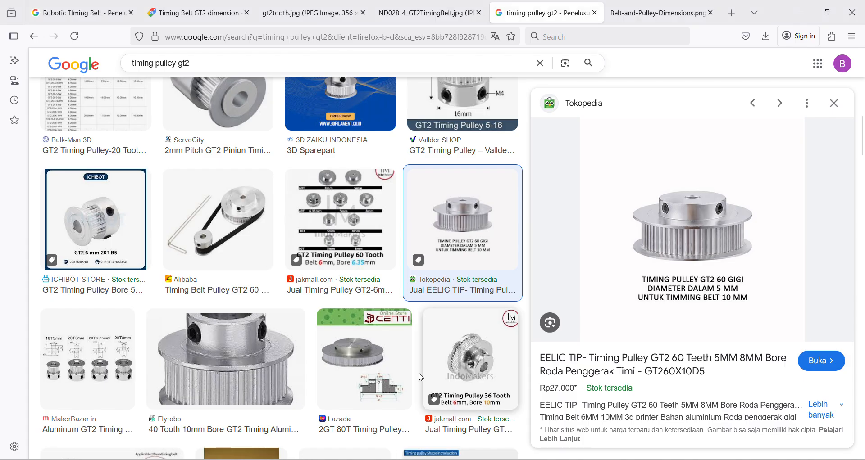
{"action": "scroll", "coordinate": [315, 252], "scroll_direction": "up", "scroll_amount": 5}
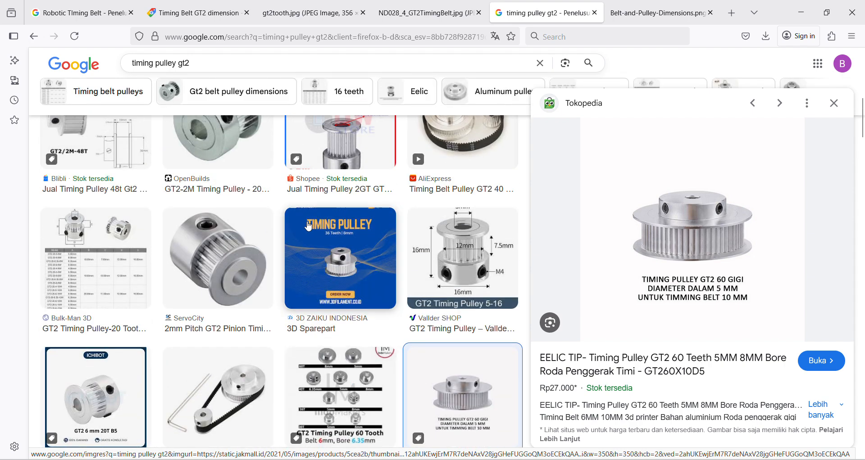
{"action": "scroll", "coordinate": [309, 227], "scroll_direction": "up", "scroll_amount": 2}
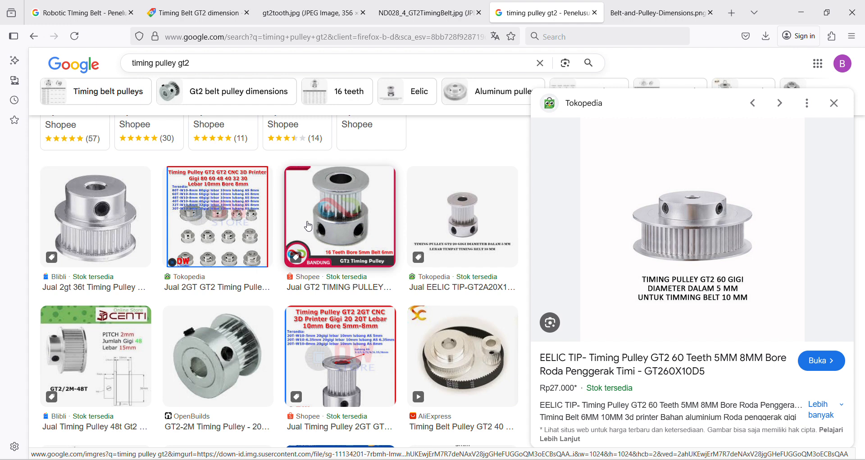
{"action": "scroll", "coordinate": [212, 253], "scroll_direction": "up", "scroll_amount": 4}
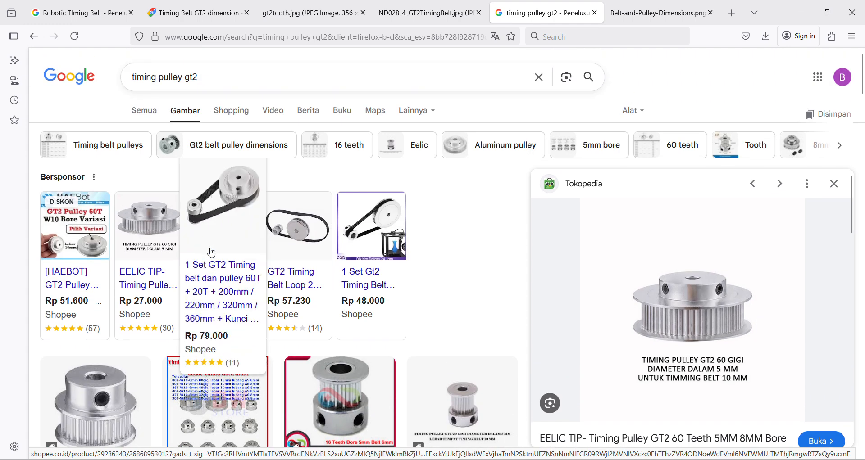
{"action": "scroll", "coordinate": [212, 253], "scroll_direction": "down", "scroll_amount": 1}
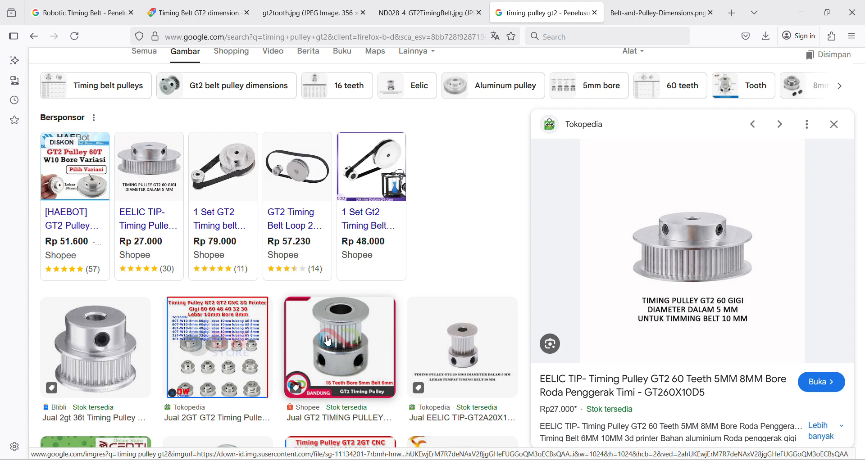
{"action": "scroll", "coordinate": [329, 341], "scroll_direction": "down", "scroll_amount": 1}
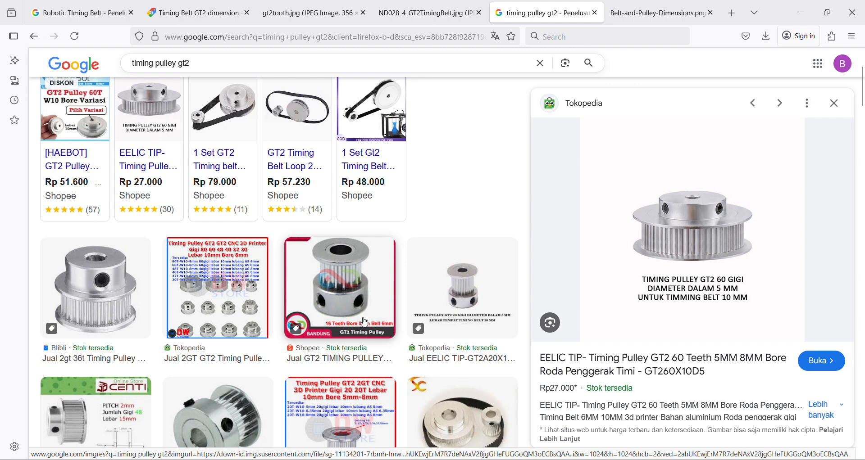
Step: Look through the "Robotic Timing Belt" image results for examples of belt drives in robots
{"action": "left_click", "coordinate": [98, 4]}
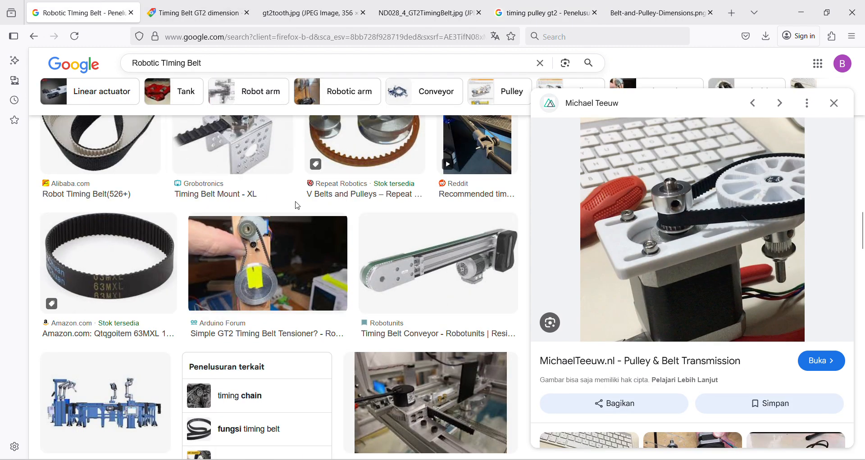
{"action": "scroll", "coordinate": [469, 321], "scroll_direction": "up", "scroll_amount": 8}
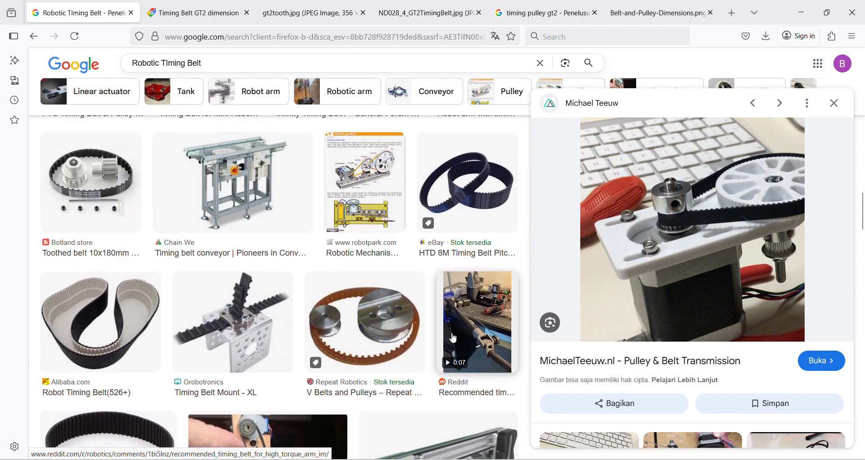
{"action": "scroll", "coordinate": [453, 338], "scroll_direction": "up", "scroll_amount": 4}
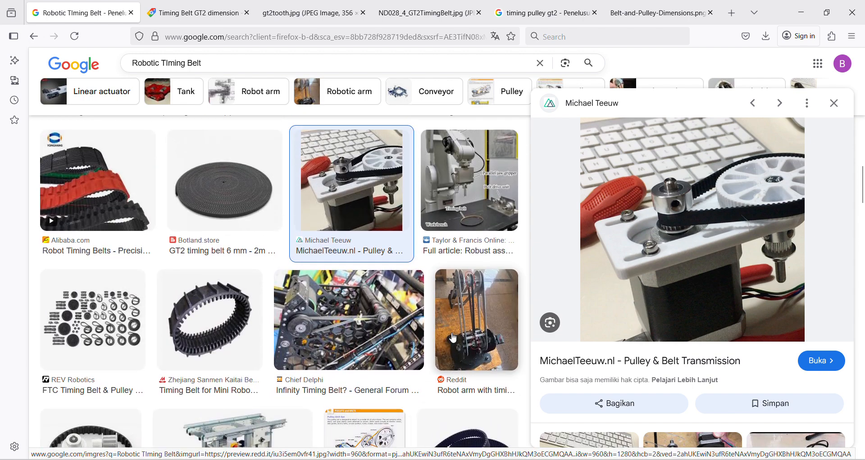
{"action": "scroll", "coordinate": [453, 337], "scroll_direction": "up", "scroll_amount": 9}
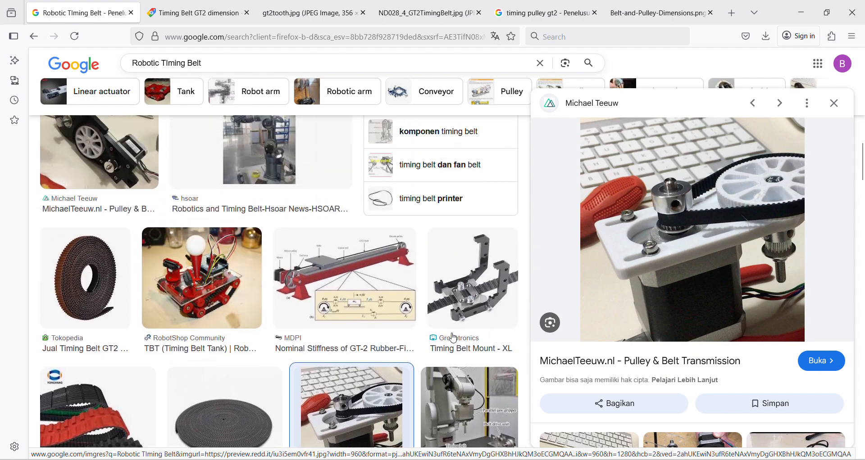
{"action": "scroll", "coordinate": [454, 338], "scroll_direction": "up", "scroll_amount": 3}
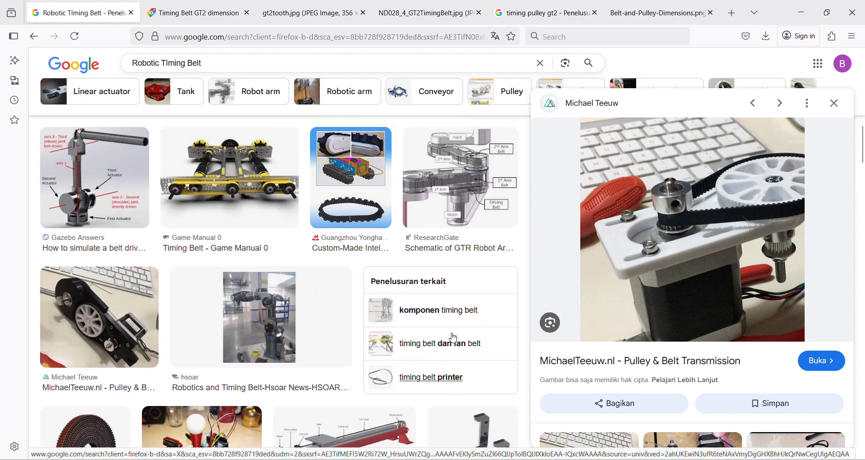
{"action": "scroll", "coordinate": [453, 338], "scroll_direction": "up", "scroll_amount": 5}
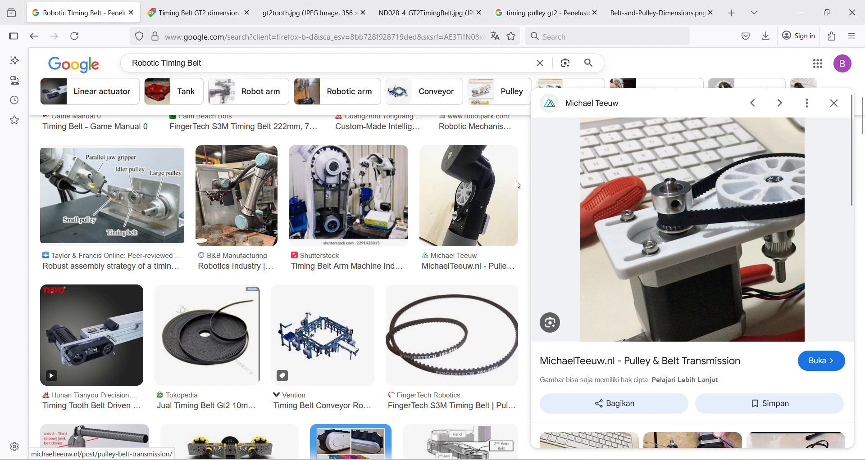
Step: Show the image results for "Timing Belt GT2 dimension" and examine the GT2 tooth profile drawing gt2tooth.jpg
{"action": "left_click", "coordinate": [210, 19]}
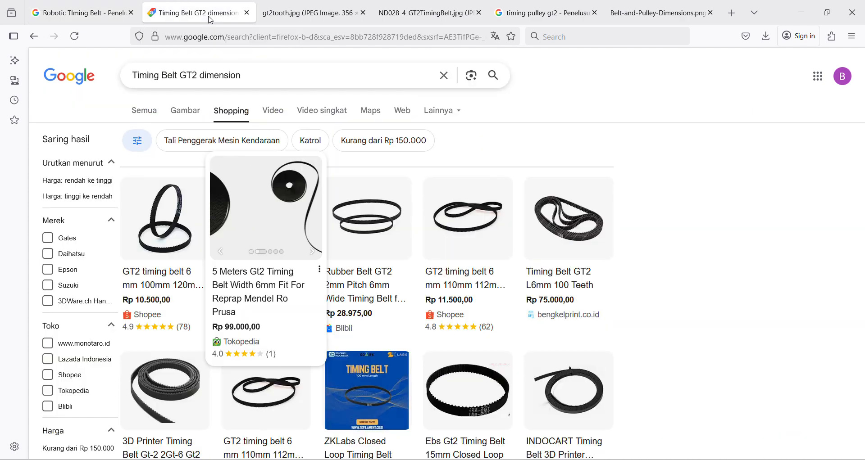
{"action": "left_click", "coordinate": [303, 5]}
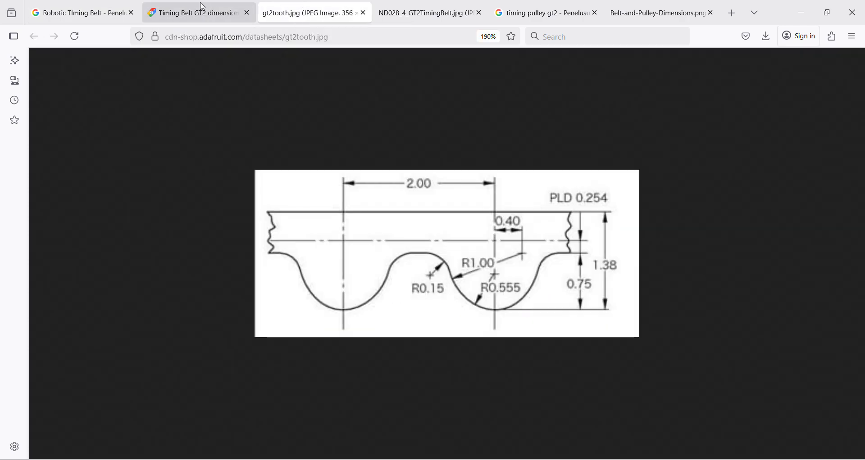
{"action": "left_click", "coordinate": [200, 6]}
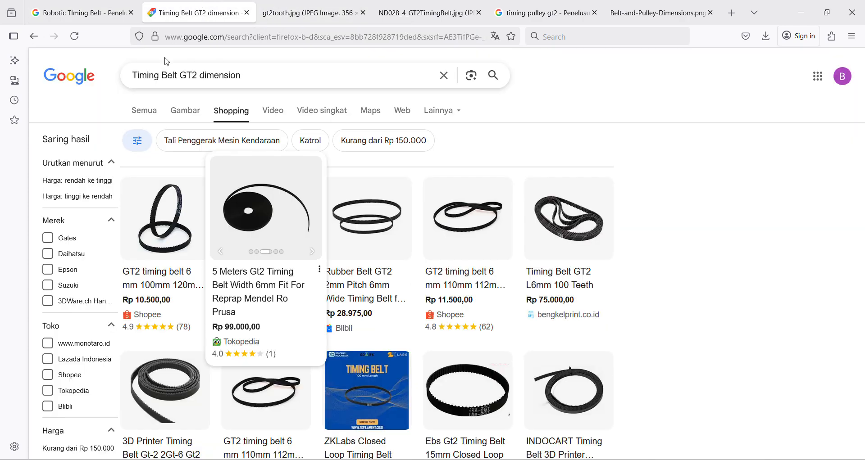
{"action": "left_click", "coordinate": [197, 111]}
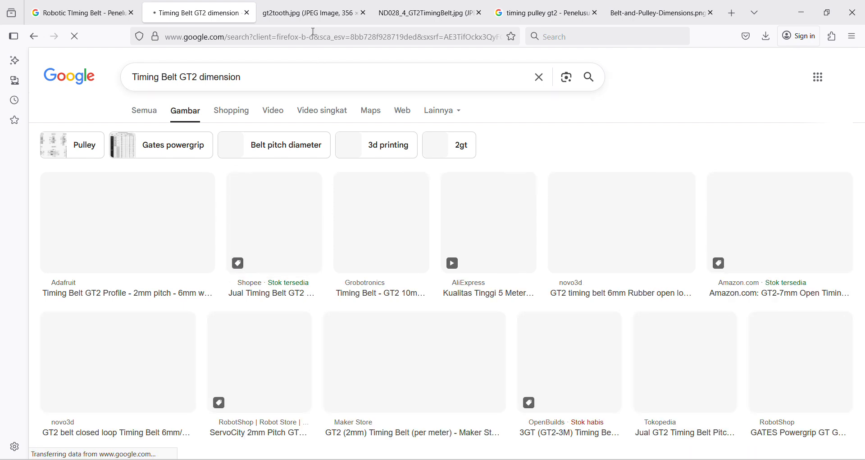
{"action": "left_click", "coordinate": [312, 16]}
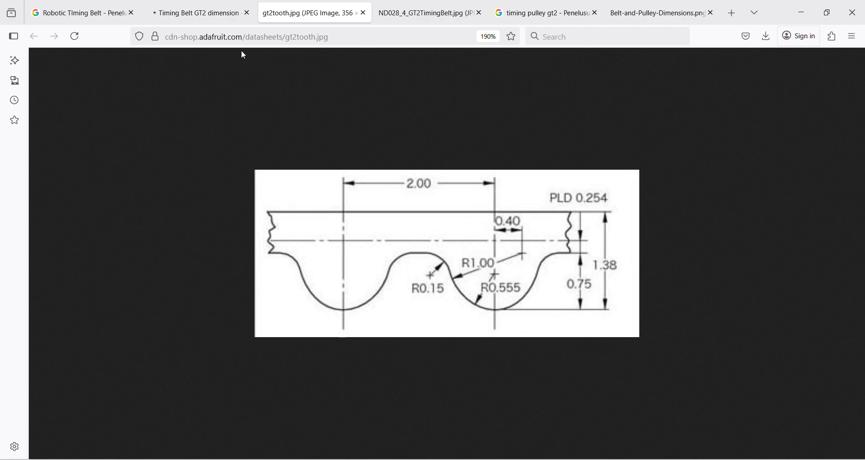
{"action": "left_click", "coordinate": [234, 13]}
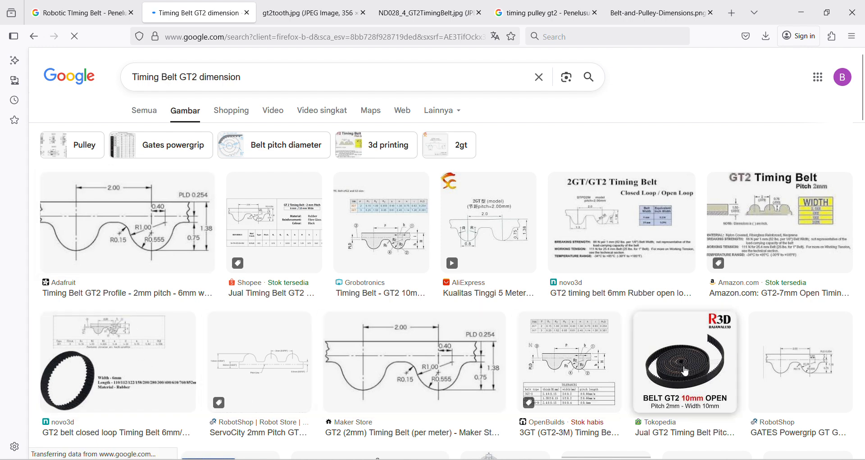
{"action": "left_click", "coordinate": [307, 10]}
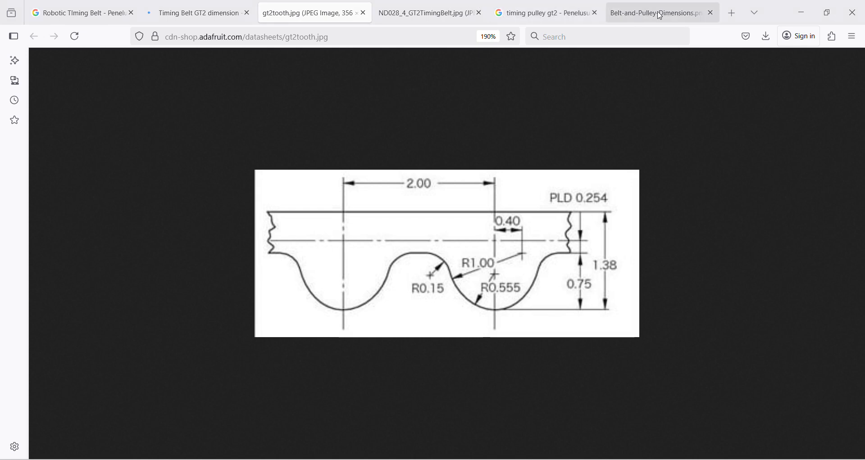
Step: Examine the 60-tooth GT2 pulley photo and the belt-and-pulley dimensions diagram, and return to the GT2 belt dimension images
{"action": "left_click", "coordinate": [572, 20]}
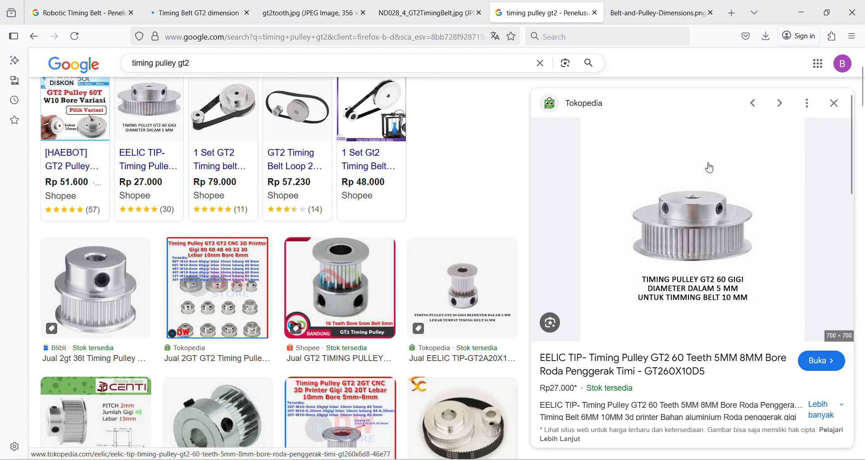
{"action": "left_click", "coordinate": [654, 18]}
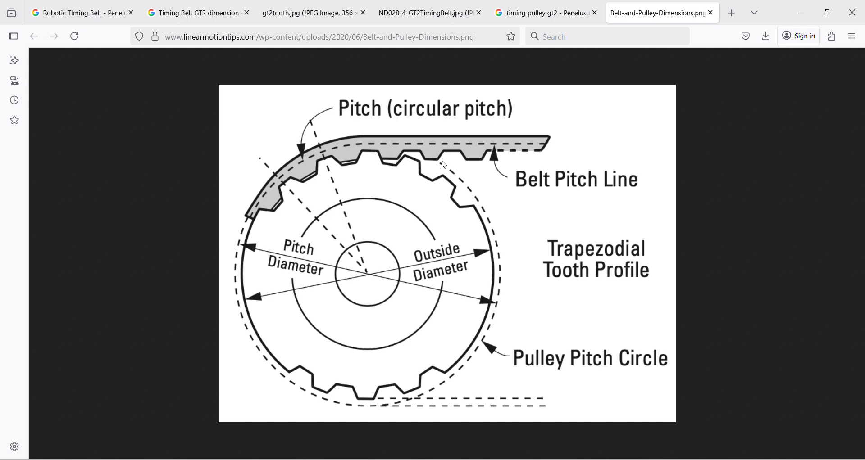
{"action": "mouse_move", "coordinate": [563, 4]}
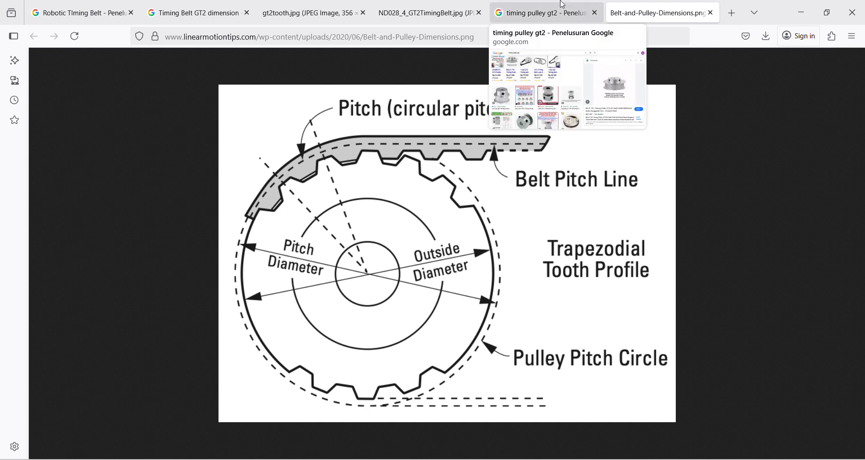
{"action": "left_click", "coordinate": [270, 7]}
{"action": "left_click", "coordinate": [235, 5]}
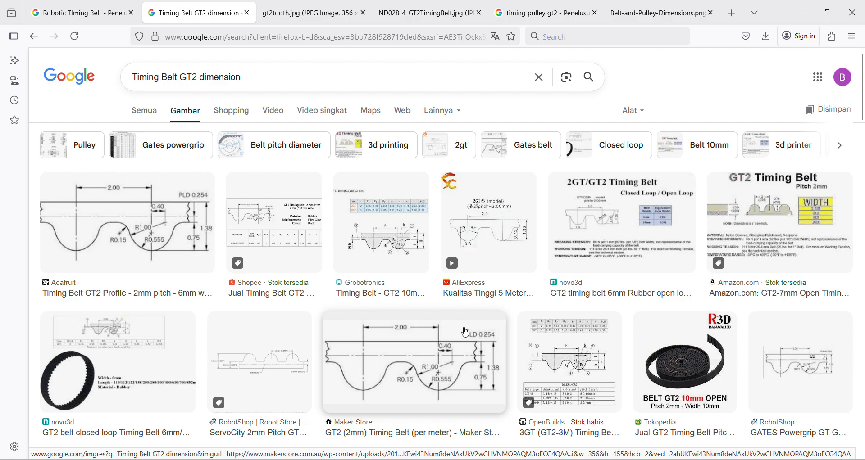
Step: Switch to FreeCAD and create a new empty document with a new body in the Part Design workbench
{"action": "key", "text": "alt+Tab"}
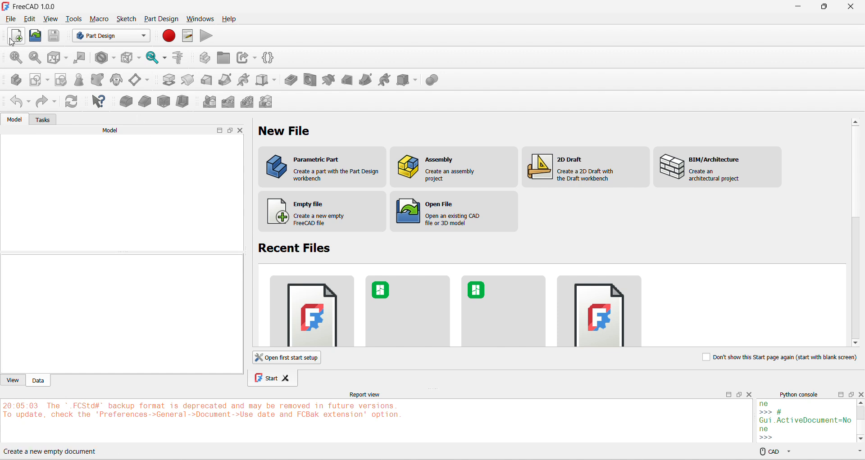
{"action": "left_click", "coordinate": [125, 37]}
{"action": "left_click", "coordinate": [98, 131]}
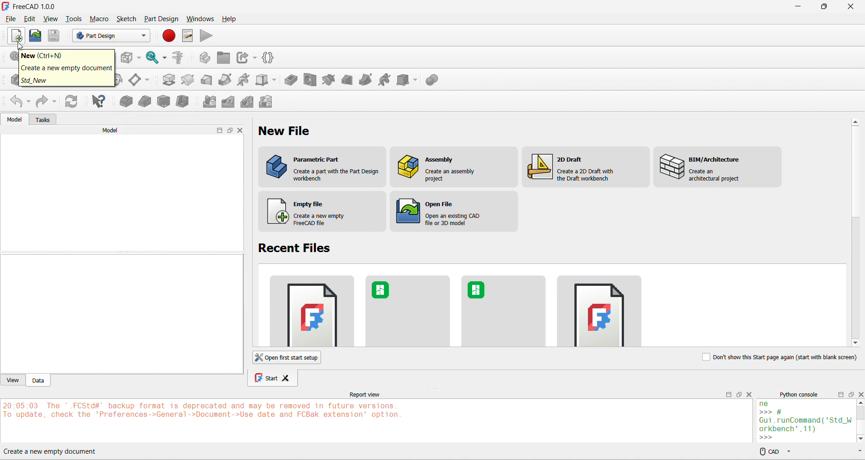
{"action": "left_click", "coordinate": [17, 36]}
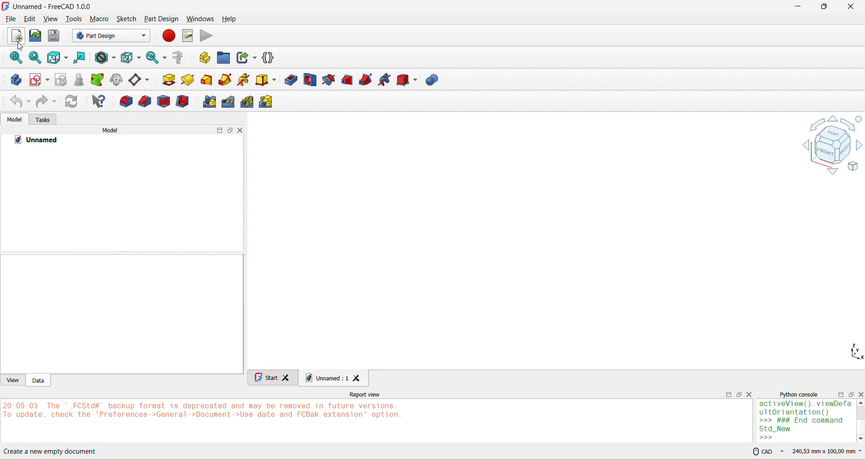
{"action": "left_click", "coordinate": [19, 88]}
{"action": "left_click", "coordinate": [456, 235]}
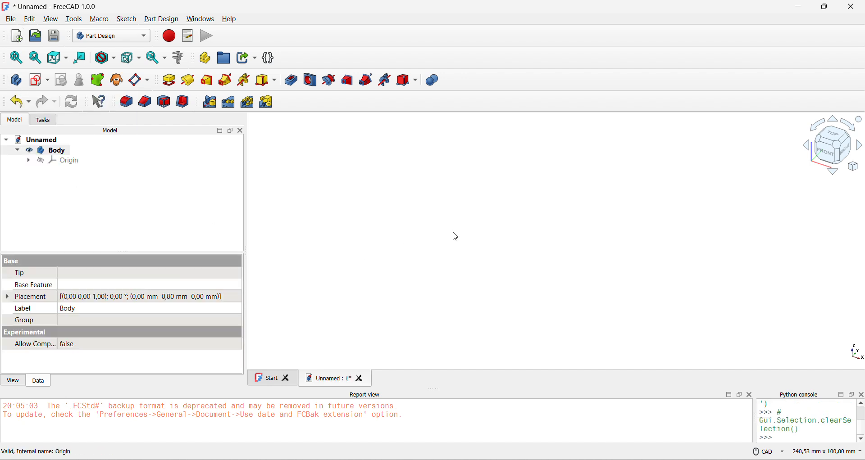
Step: Rename the body as "Timing Pulley - 95T"
{"action": "left_click", "coordinate": [59, 151]}
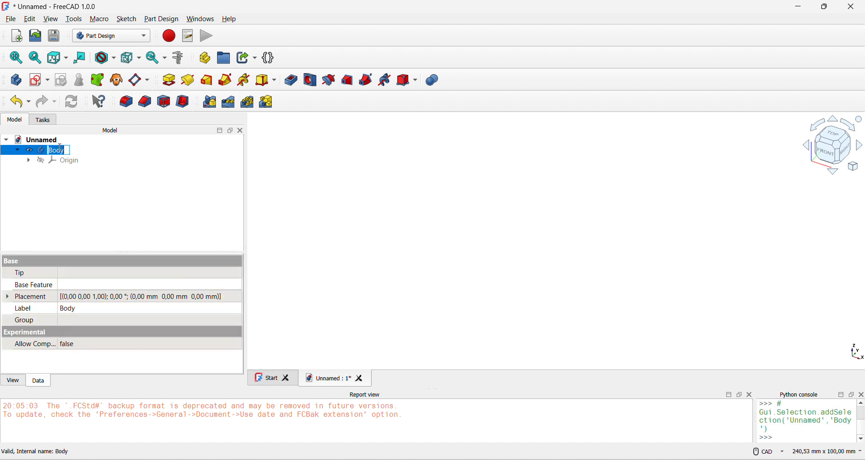
{"action": "type", "text": "Timing Pul"}
{"action": "type", "text": "ley"}
{"action": "type", "text": " -"}
{"action": "type", "text": " 95"}
{"action": "type", "text": "T"}
{"action": "key", "text": "Return"}
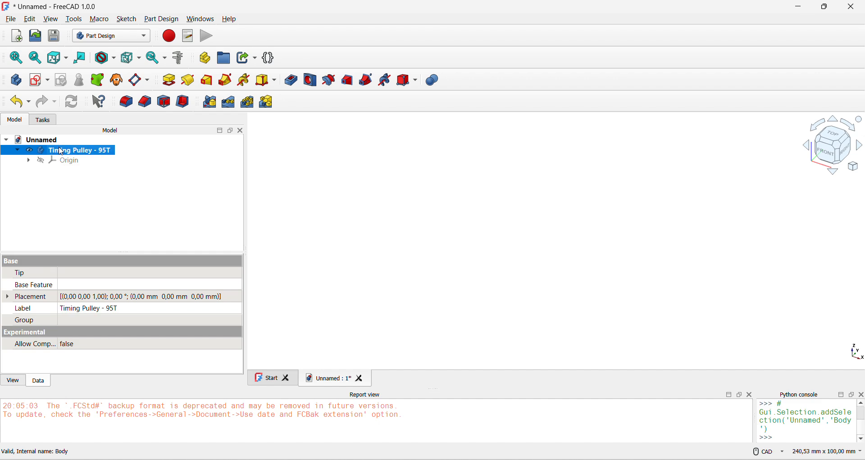
{"action": "left_click", "coordinate": [142, 189]}
Step: Set the transparency of the Timing Pulley - 95T body to 70 in its appearance settings
{"action": "left_click", "coordinate": [101, 154]}
{"action": "right_click", "coordinate": [102, 157]}
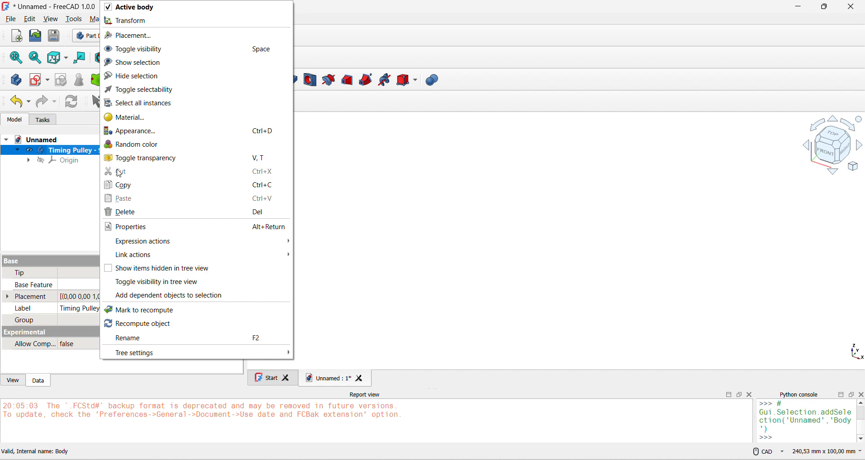
{"action": "left_click", "coordinate": [130, 131]}
{"action": "scroll", "coordinate": [115, 333], "scroll_direction": "down", "scroll_amount": 2}
{"action": "scroll", "coordinate": [115, 330], "scroll_direction": "down", "scroll_amount": 1}
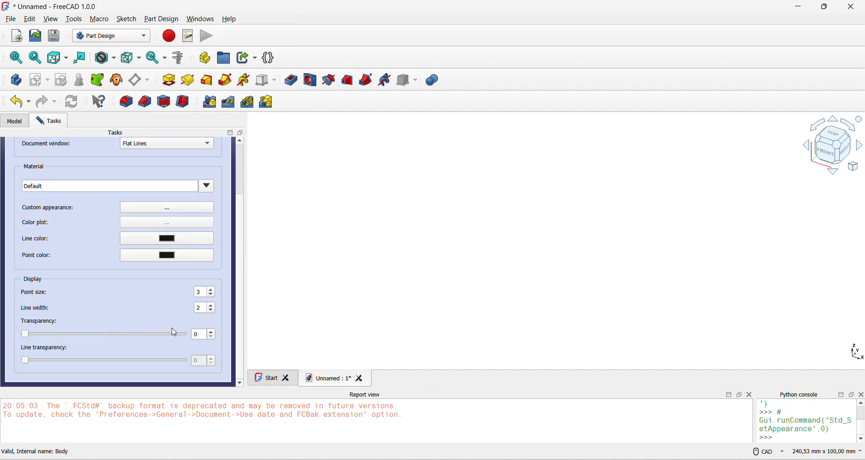
{"action": "left_click", "coordinate": [185, 335]}
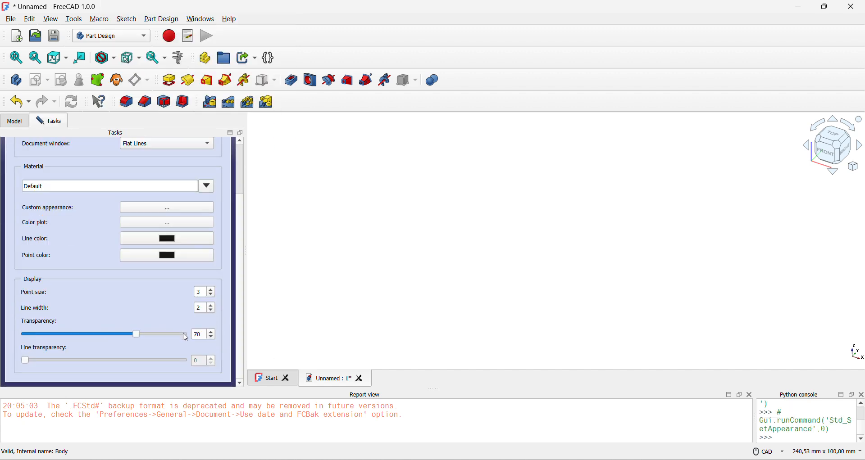
{"action": "scroll", "coordinate": [141, 302], "scroll_direction": "up", "scroll_amount": 2}
{"action": "left_click", "coordinate": [134, 153]}
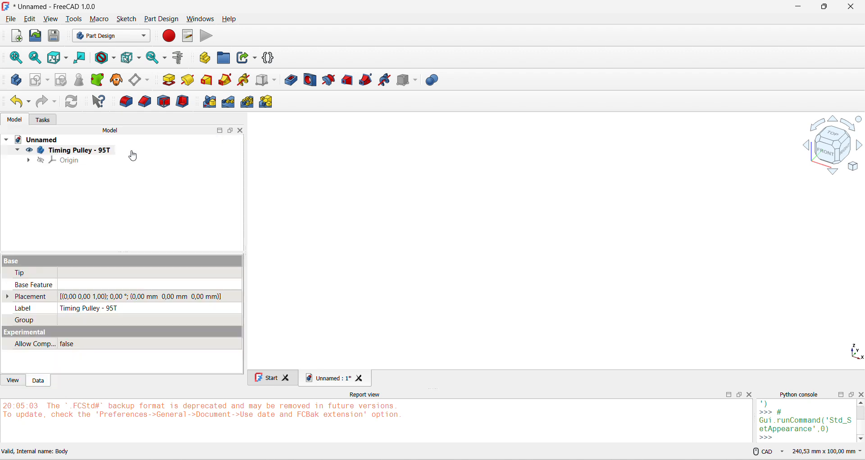
{"action": "left_click", "coordinate": [184, 205]}
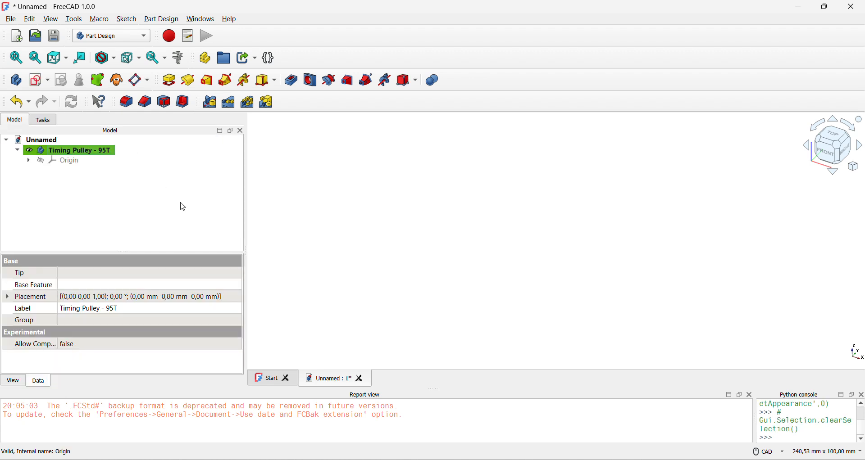
Step: Create a sketch on the XZ plane and draw a circle about 88 mm in diameter centred on the origin
{"action": "left_click", "coordinate": [39, 80]}
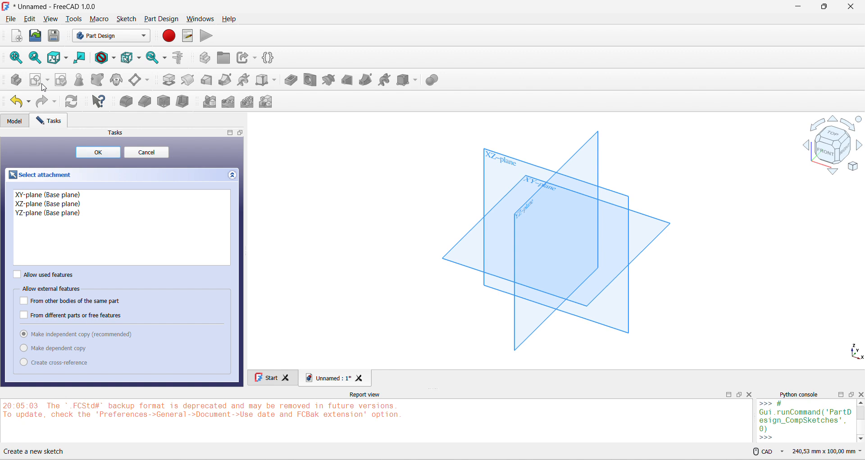
{"action": "left_click", "coordinate": [506, 161]}
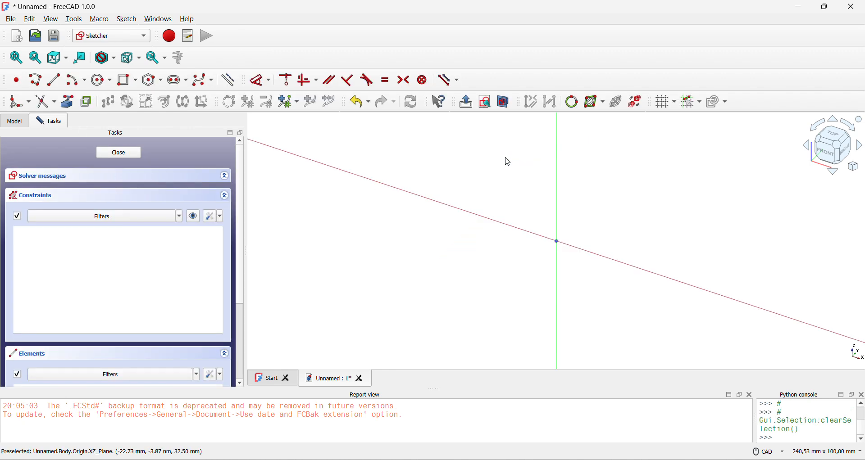
{"action": "left_click", "coordinate": [101, 80]}
{"action": "left_click", "coordinate": [558, 241]}
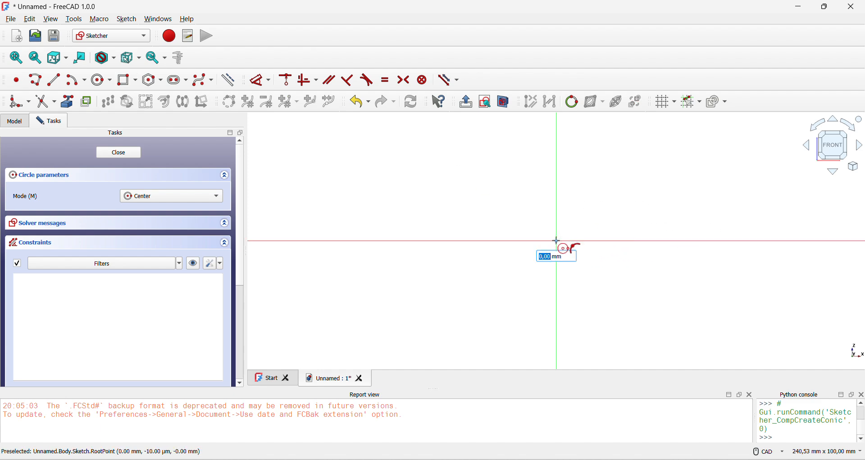
{"action": "left_click", "coordinate": [487, 158]}
{"action": "key", "text": "Escape"}
Step: Switch to the browser and examine the belt-and-pulley dimensions diagram and the GT2 tooth drawing for the pitch diameter and tooth pitch
{"action": "key", "text": "alt+Tab"}
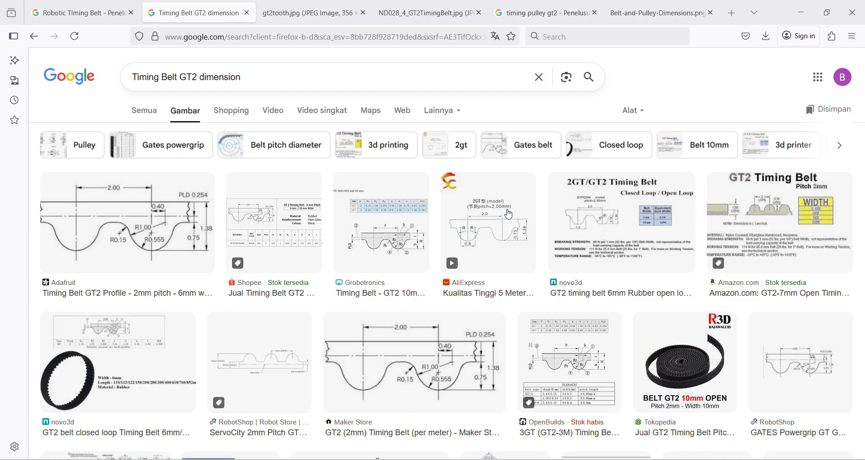
{"action": "left_click", "coordinate": [564, 9]}
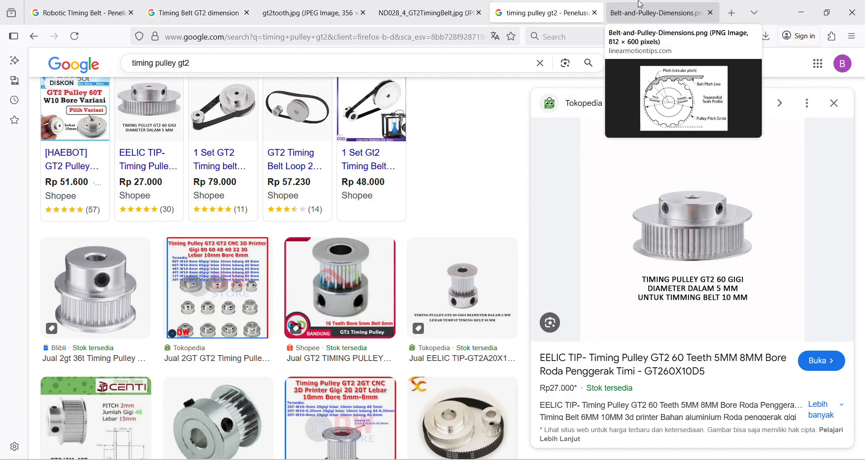
{"action": "left_click", "coordinate": [609, 8]}
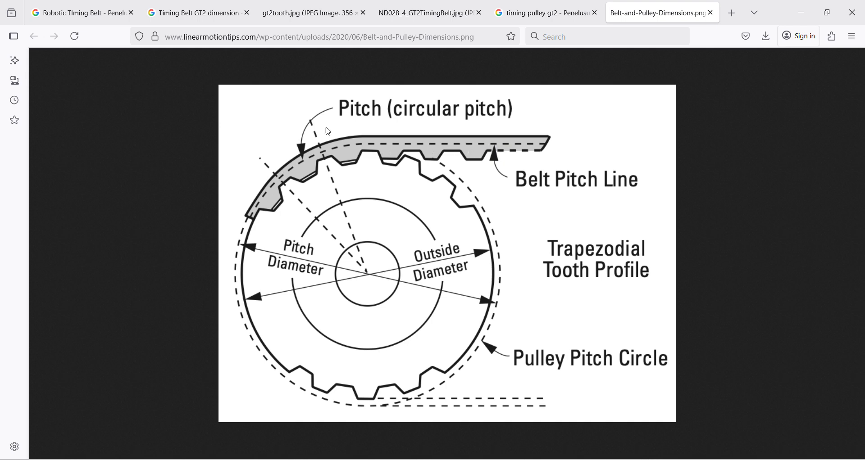
{"action": "left_click", "coordinate": [536, 5]}
{"action": "left_click", "coordinate": [311, 13]}
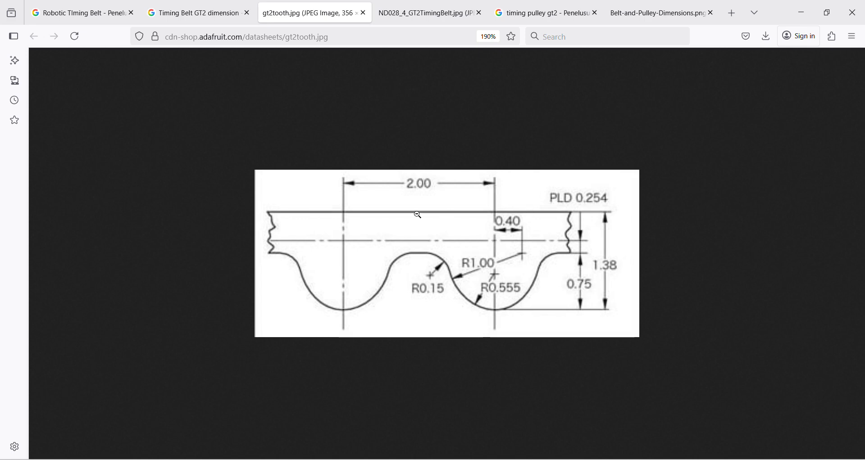
{"action": "left_click", "coordinate": [676, 13]}
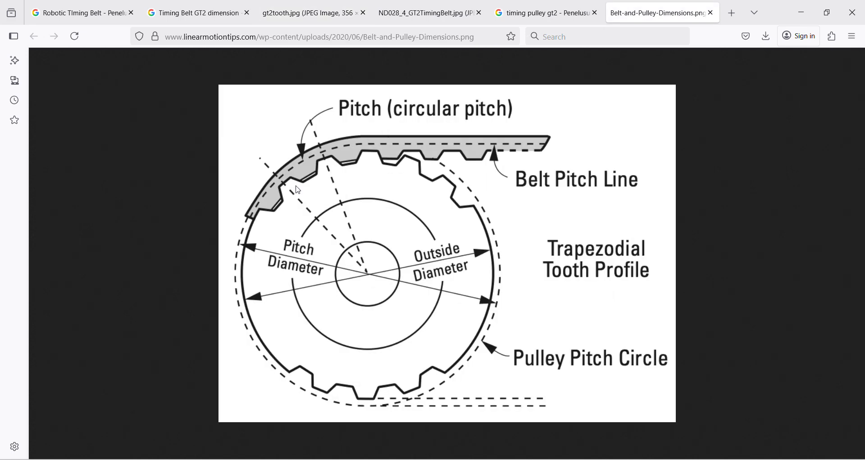
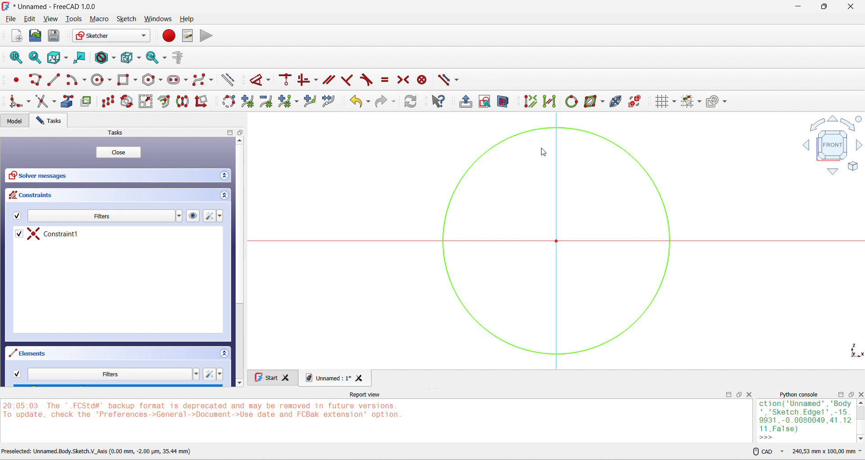
Step: Constrain the circle's diameter with the expression (95*2)/3.14
{"action": "left_click", "coordinate": [258, 84]}
{"action": "left_click", "coordinate": [714, 153]}
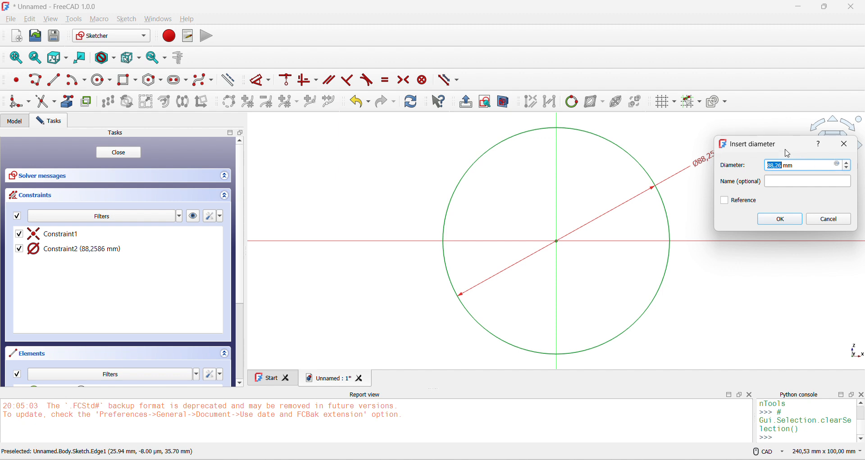
{"action": "left_click_drag", "start_coordinate": [787, 155], "coordinate": [748, 171]}
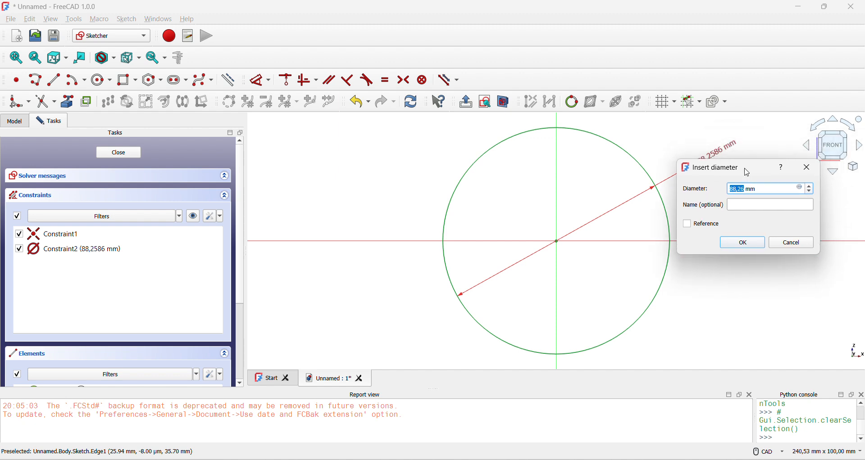
{"action": "left_click", "coordinate": [801, 189]}
{"action": "left_click_drag", "start_coordinate": [785, 168], "coordinate": [623, 144]}
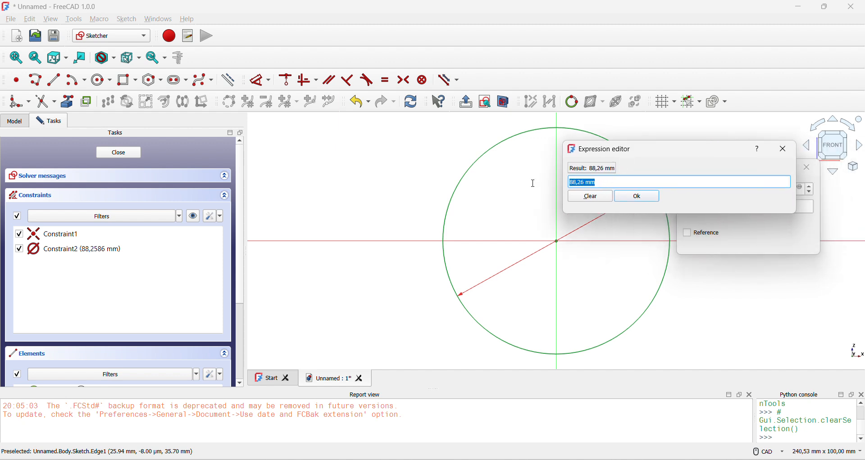
{"action": "type", "text": "(95*"}
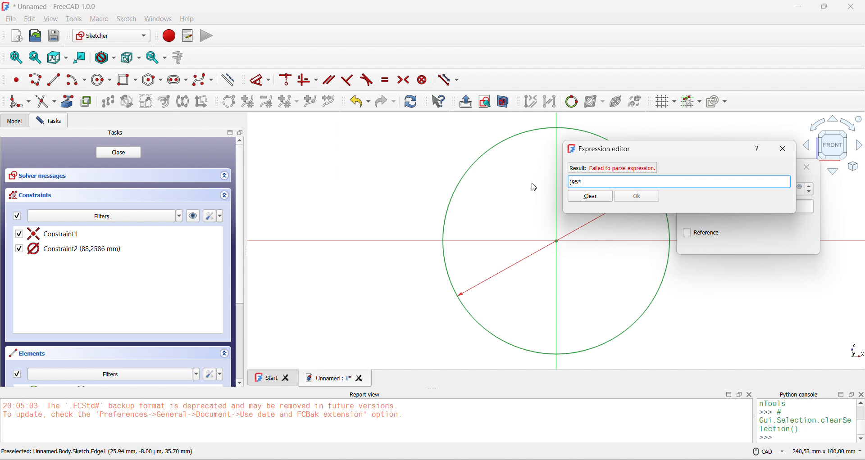
{"action": "type", "text": "2)"}
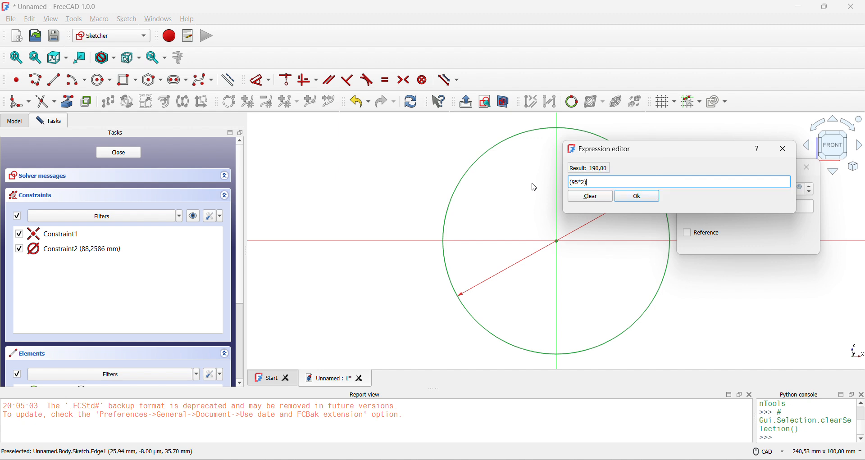
{"action": "type", "text": "/"}
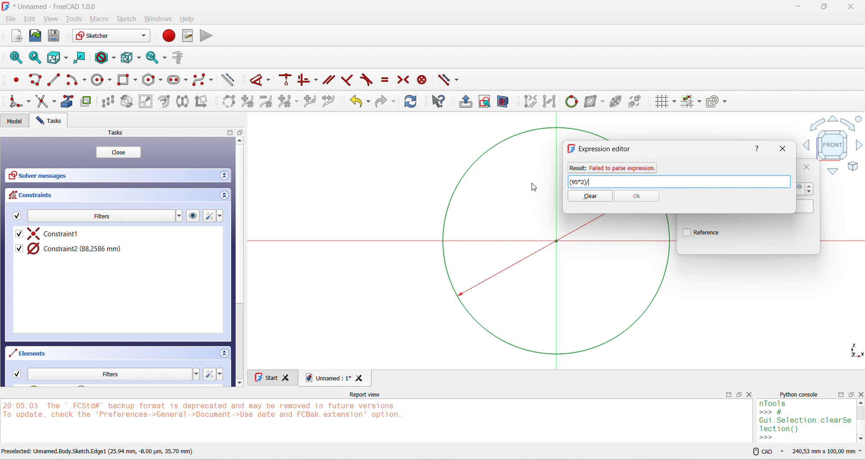
{"action": "type", "text": "3.14"}
{"action": "key", "text": "Return"}
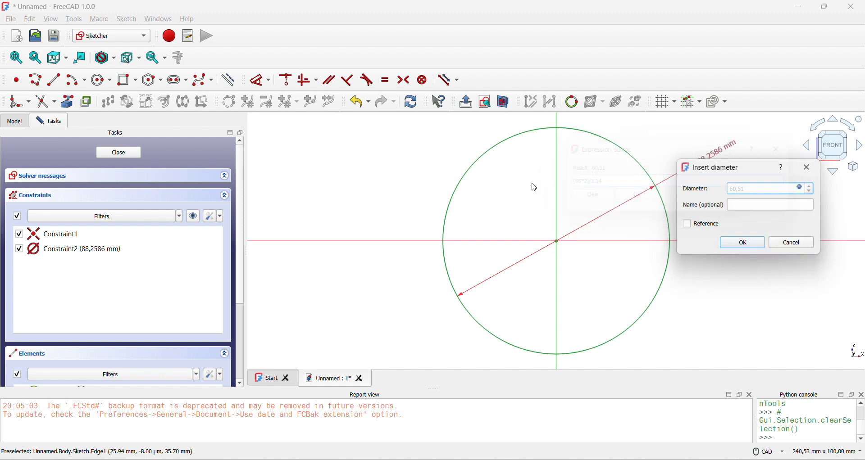
{"action": "left_click", "coordinate": [743, 243]}
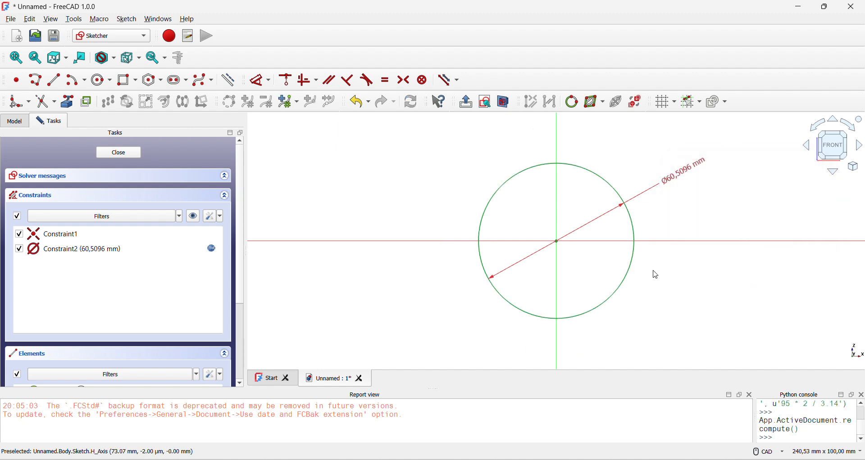
Step: Check the pulley diagram and GT2 tooth drawing in the browser for the pitch line distance, and return to FreeCAD
{"action": "scroll", "coordinate": [645, 250], "scroll_direction": "up", "scroll_amount": 2}
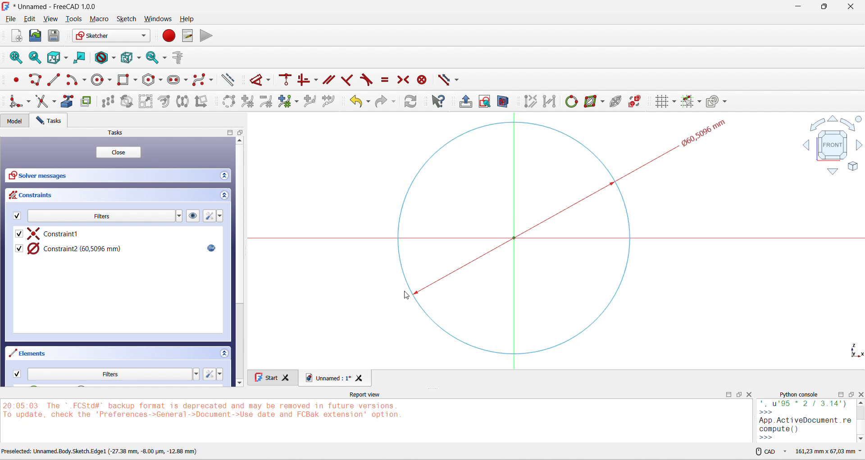
{"action": "key", "text": "alt+Tab"}
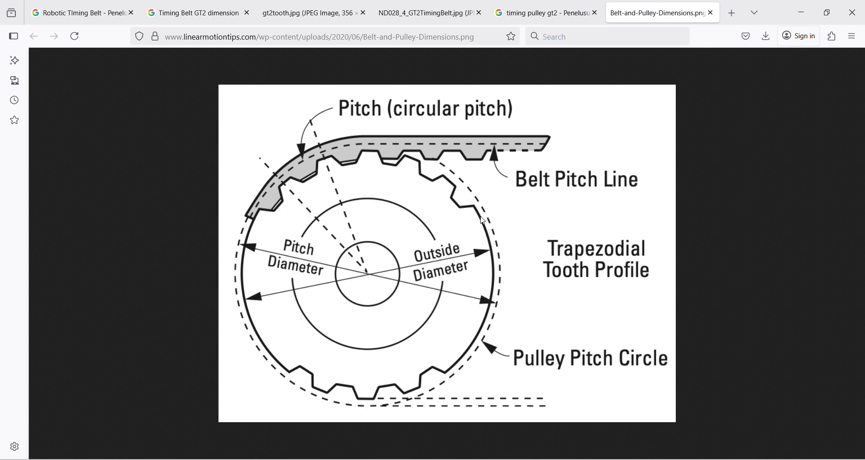
{"action": "left_click", "coordinate": [327, 14]}
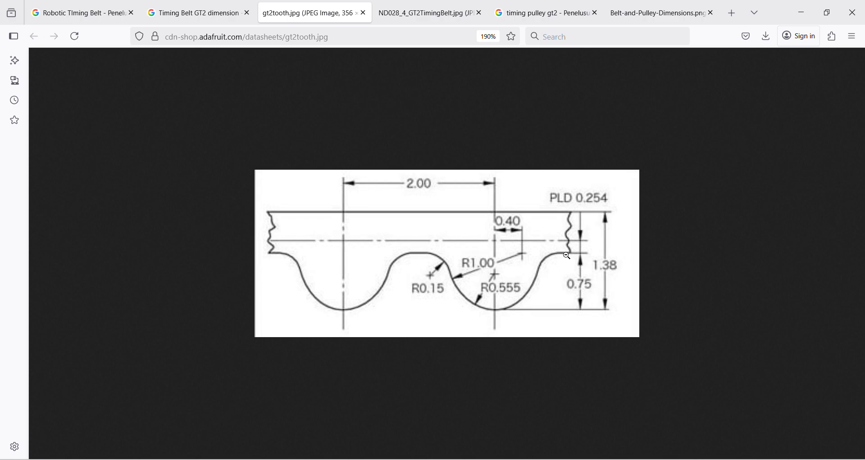
{"action": "key", "text": "alt+Tab"}
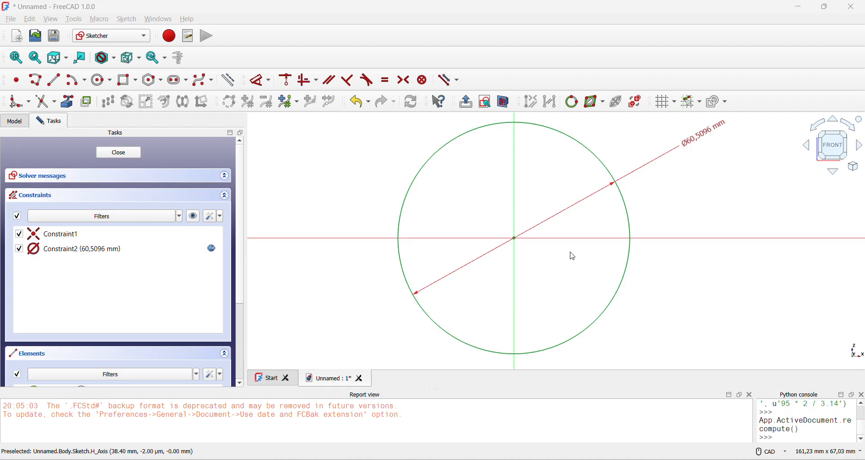
Step: Draw a second, larger circle about 69 mm in diameter centred on the origin
{"action": "left_click", "coordinate": [101, 80]}
{"action": "left_click", "coordinate": [515, 239]}
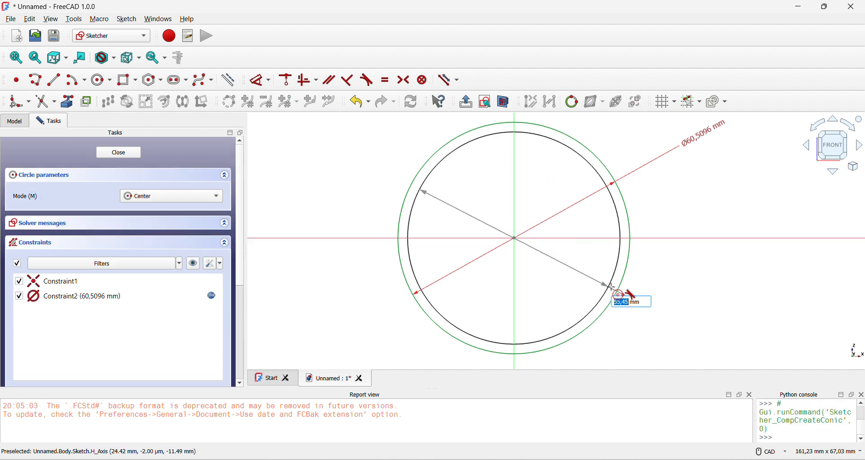
{"action": "left_click", "coordinate": [590, 348]}
Step: Copy the diameter expression of the first circle, leaving its constraint as it is
{"action": "double_click", "coordinate": [705, 140]}
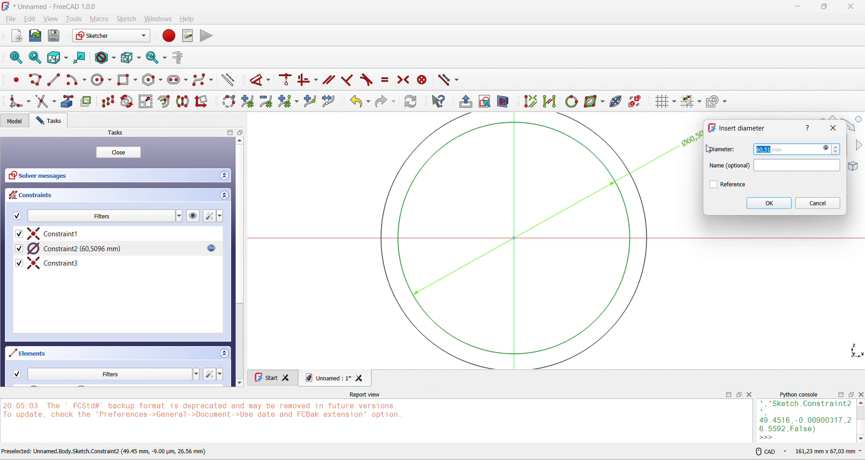
{"action": "left_click", "coordinate": [828, 150]}
{"action": "key", "text": "ctrl+c"}
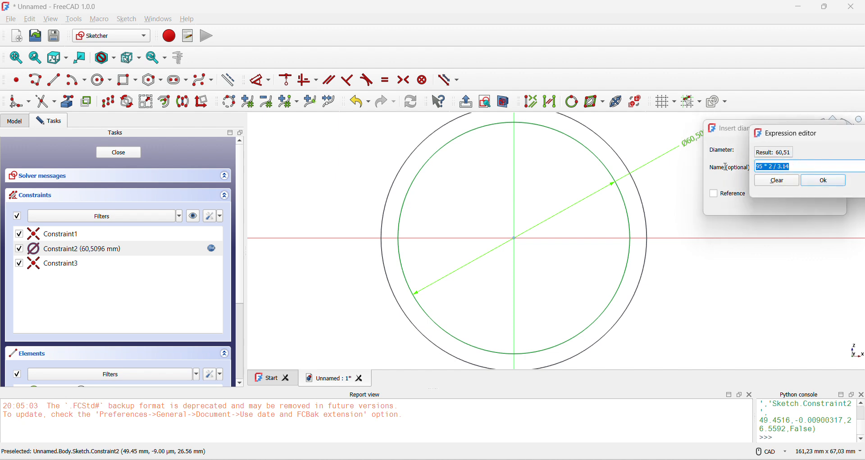
{"action": "left_click", "coordinate": [832, 182]}
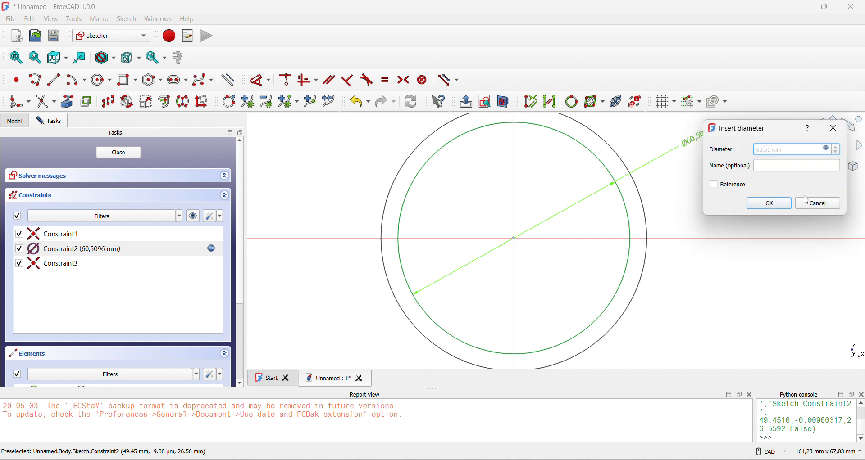
{"action": "left_click", "coordinate": [769, 202]}
Step: Constrain the second circle's diameter with the copied expression minus the pitch line distance twice: 95 * 2 / 3.14-0,254-0,254
{"action": "left_click", "coordinate": [612, 148]}
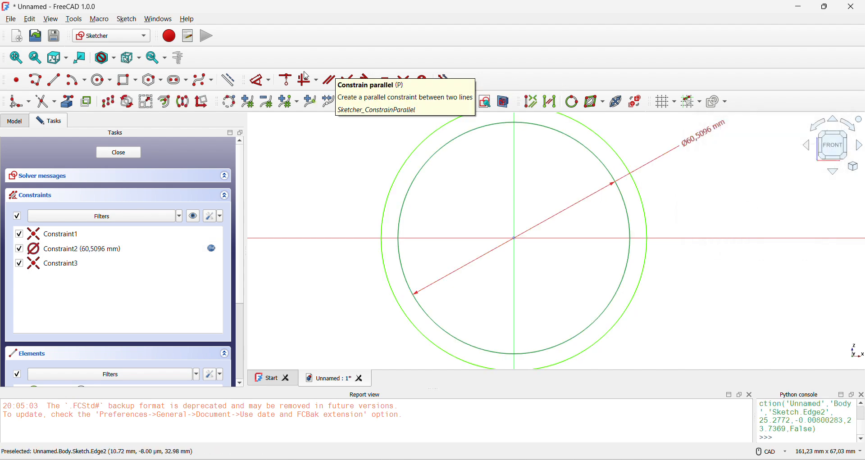
{"action": "left_click", "coordinate": [263, 84]}
{"action": "left_click", "coordinate": [696, 200]}
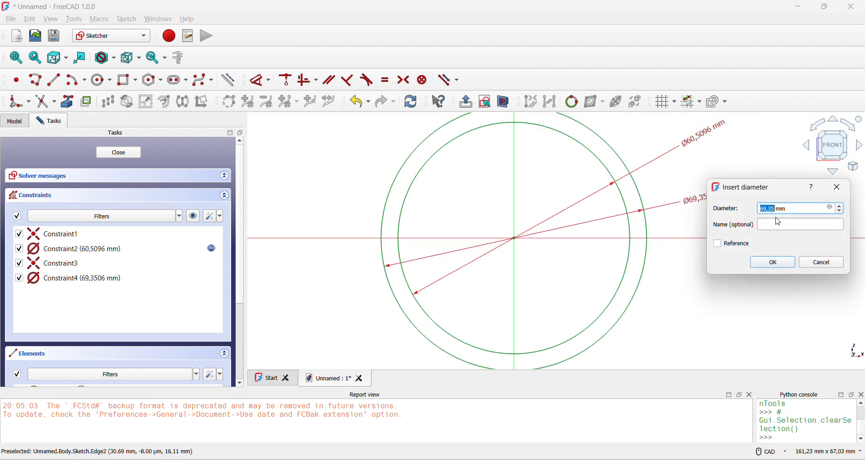
{"action": "left_click", "coordinate": [832, 209]}
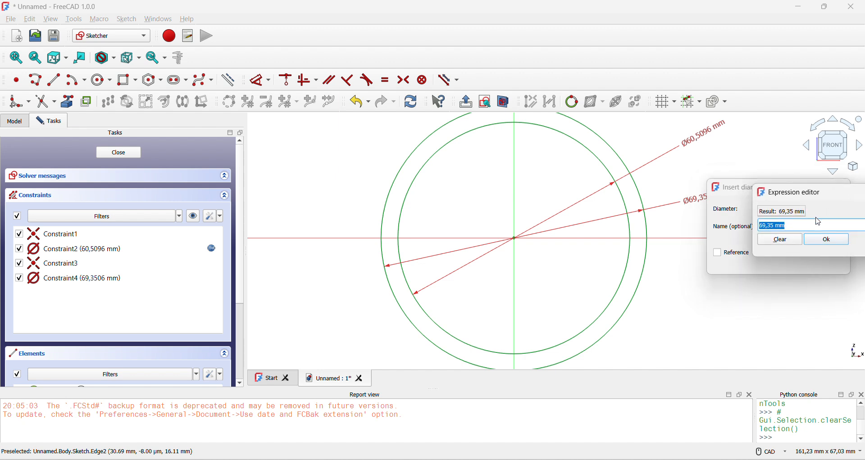
{"action": "key", "text": "ctrl+v"}
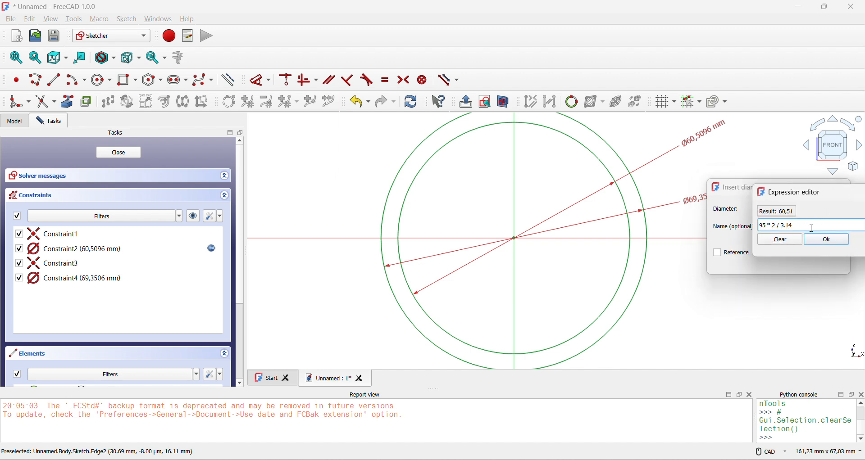
{"action": "type", "text": "-"}
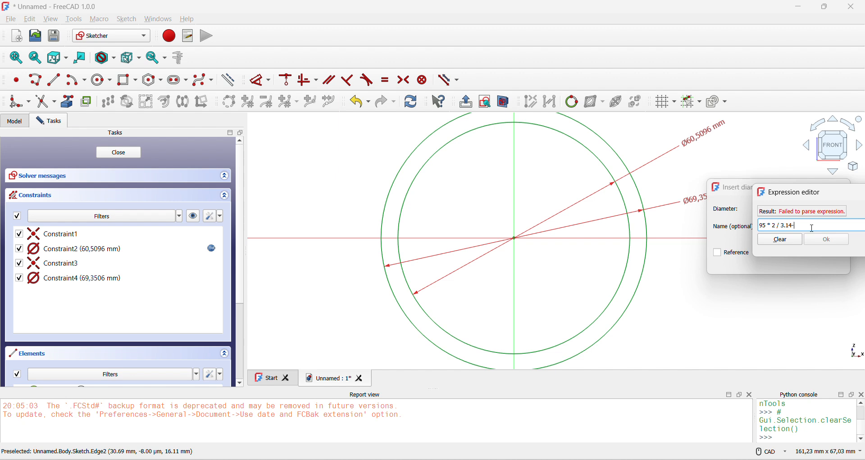
{"action": "type", "text": "0,254"}
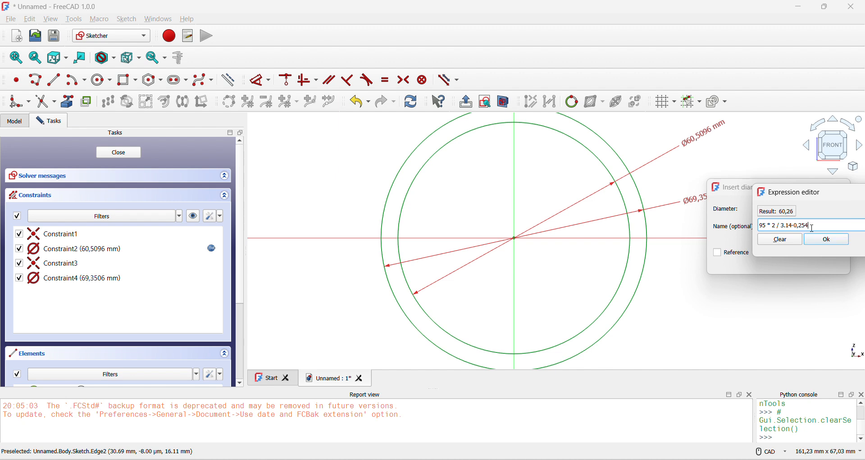
{"action": "type", "text": "-"}
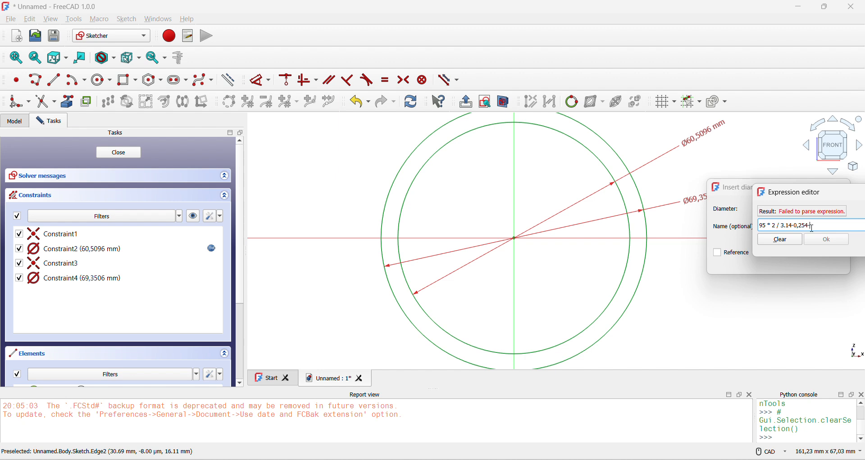
{"action": "type", "text": "0"}
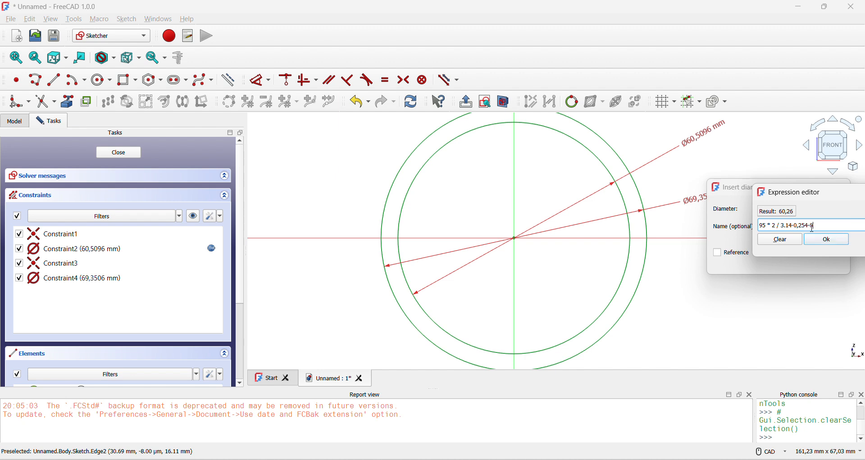
{"action": "type", "text": ",254"}
{"action": "left_click", "coordinate": [826, 244]}
{"action": "left_click", "coordinate": [787, 268]}
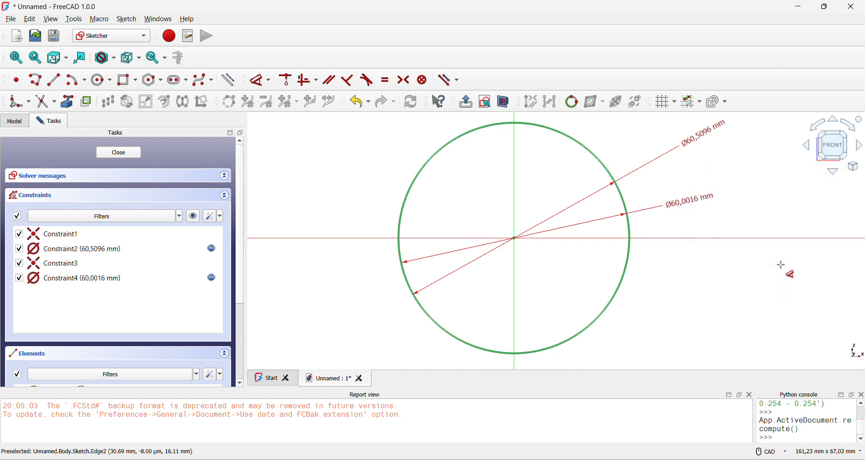
{"action": "scroll", "coordinate": [675, 216], "scroll_direction": "up", "scroll_amount": 2}
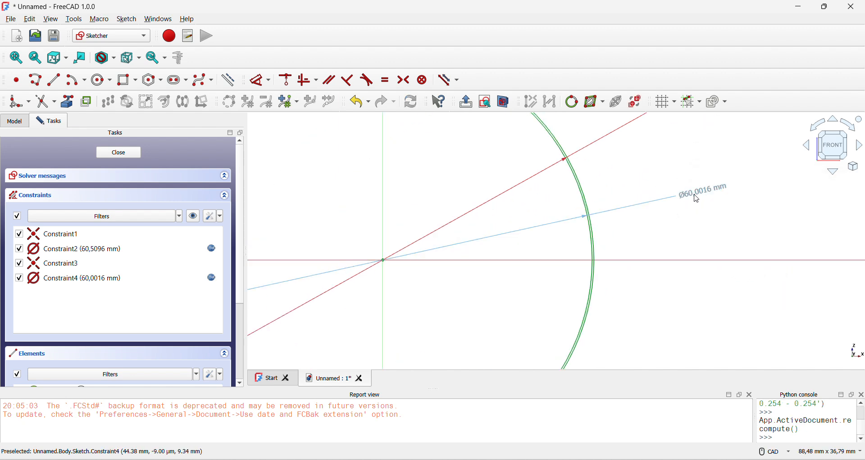
Step: Finish the sketch containing the pitch diameter and outside diameter circles
{"action": "scroll", "coordinate": [698, 199], "scroll_direction": "up", "scroll_amount": 3}
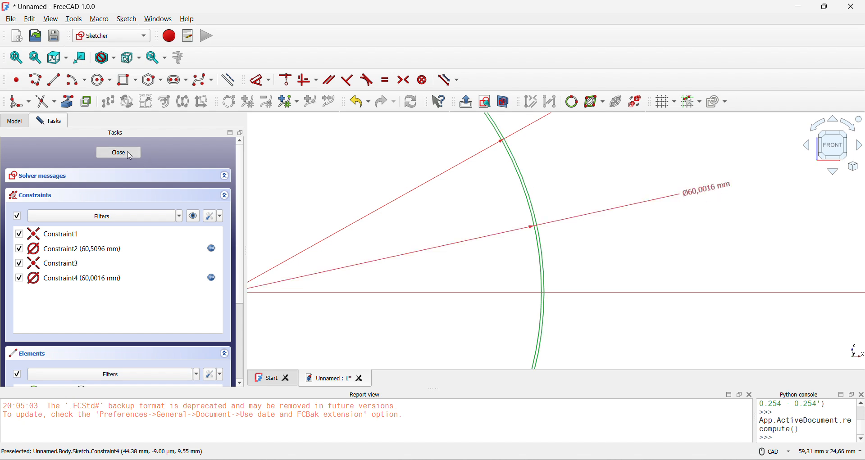
{"action": "left_click", "coordinate": [109, 153]}
{"action": "left_click", "coordinate": [726, 249]}
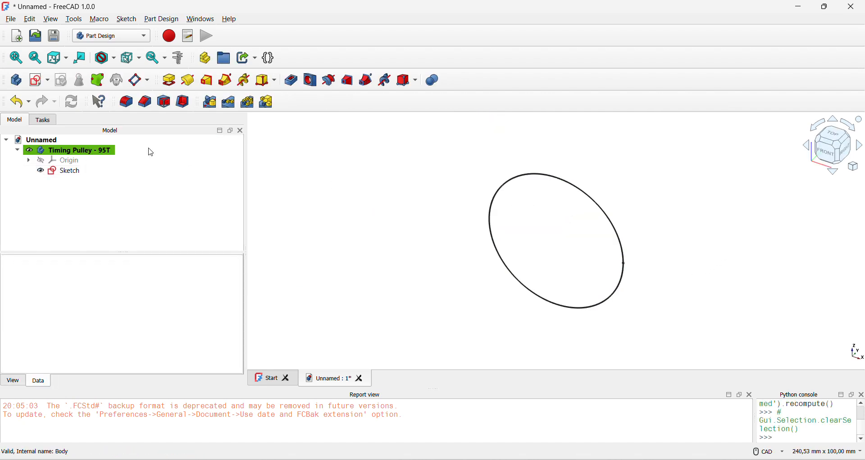
Step: Create a new sketch on the XZ plane with a 60 mm diameter circle centred on the origin, and close it
{"action": "left_click", "coordinate": [38, 80]}
{"action": "left_click", "coordinate": [475, 141]}
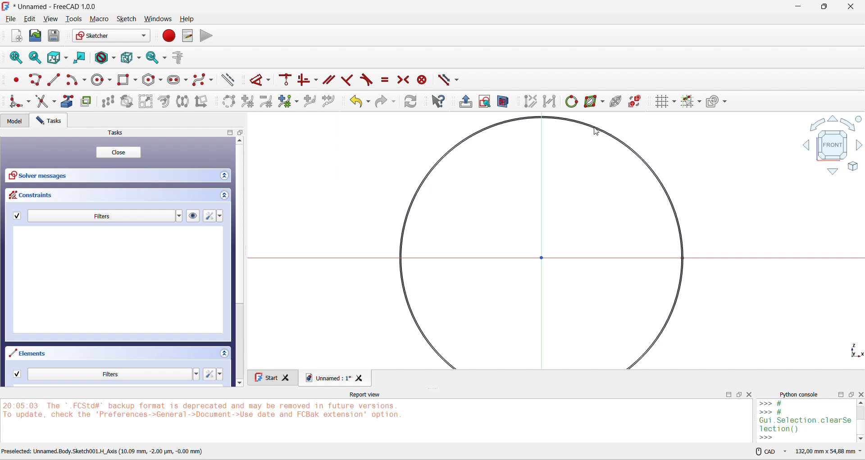
{"action": "left_click", "coordinate": [101, 80]}
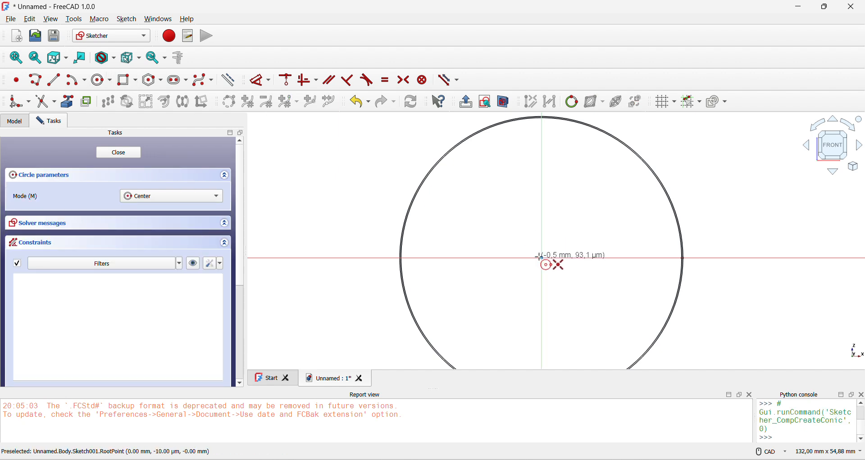
{"action": "left_click", "coordinate": [540, 258]}
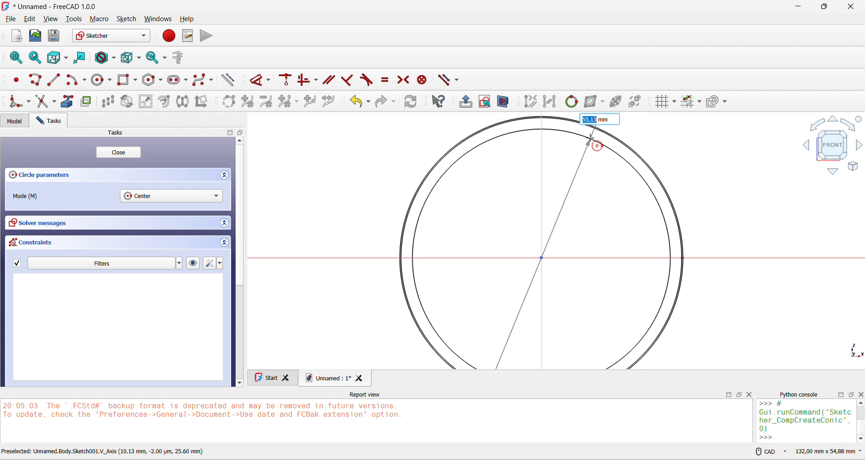
{"action": "type", "text": "60"}
{"action": "key", "text": "Return"}
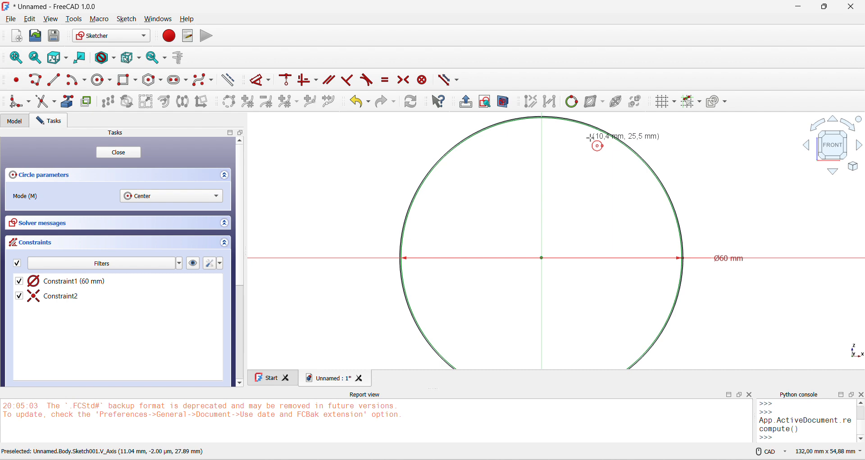
{"action": "key", "text": "Escape"}
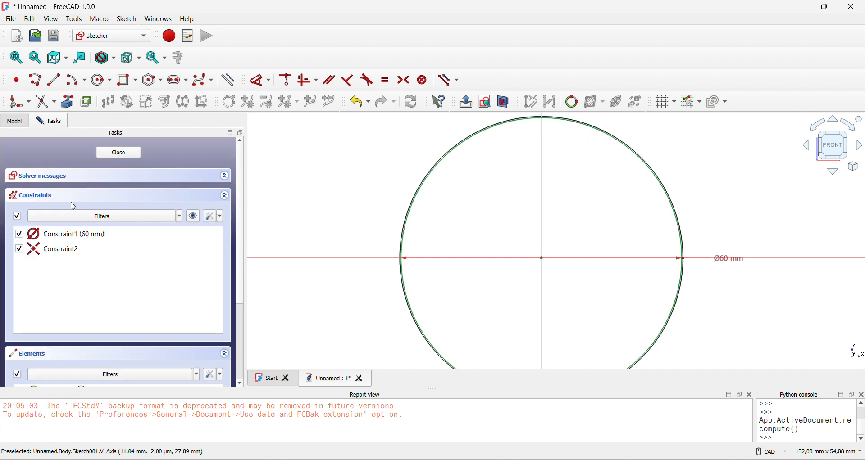
{"action": "left_click", "coordinate": [133, 151]}
Step: Reopen the first sketch to check the diameters of its two circles, and close it
{"action": "double_click", "coordinate": [135, 181]}
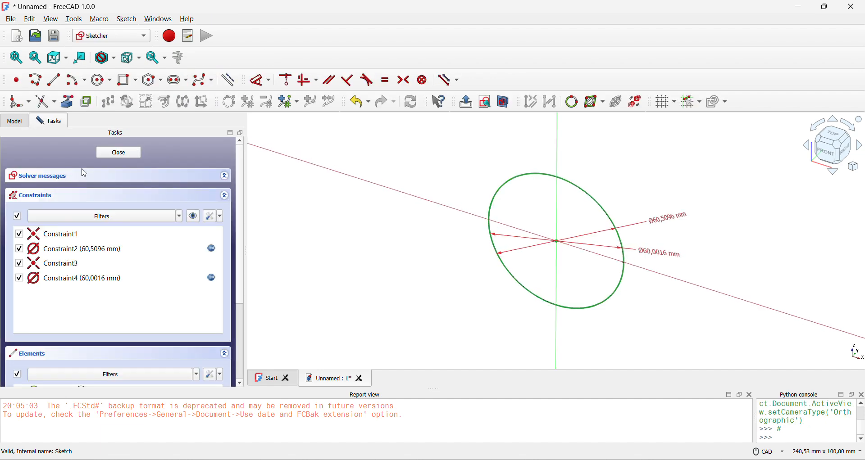
{"action": "scroll", "coordinate": [675, 173], "scroll_direction": "up", "scroll_amount": 2}
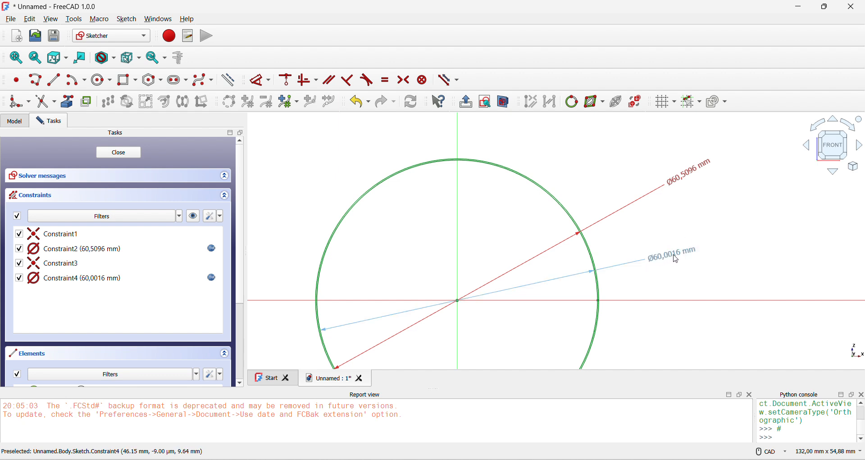
{"action": "left_click", "coordinate": [118, 153]}
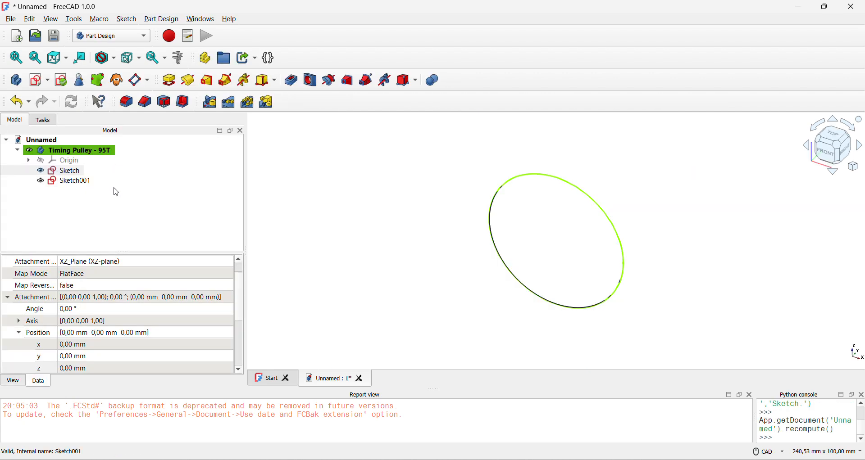
Step: Hide the first sketch and start a Pad of the sketch with the 60 mm circle
{"action": "left_click", "coordinate": [83, 182]}
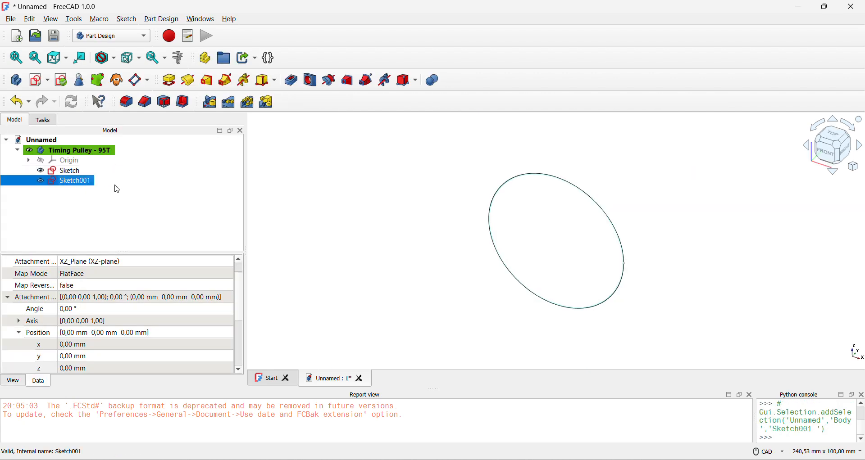
{"action": "scroll", "coordinate": [559, 206], "scroll_direction": "up", "scroll_amount": 3}
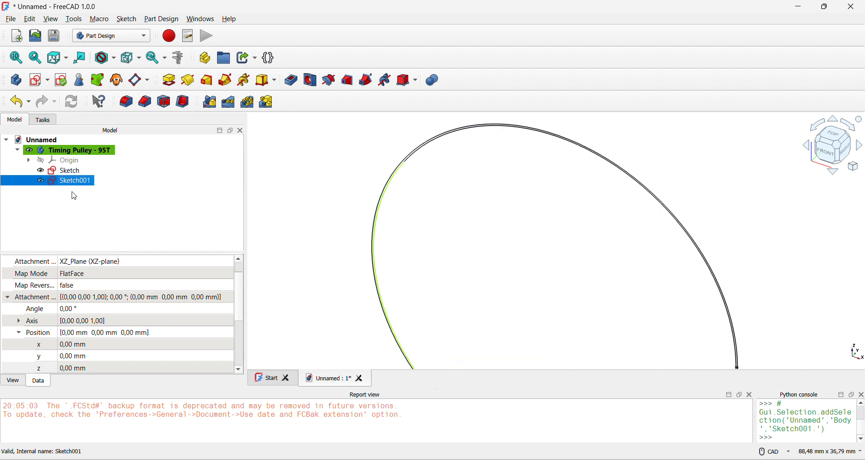
{"action": "left_click", "coordinate": [66, 171]}
{"action": "key", "text": "space"}
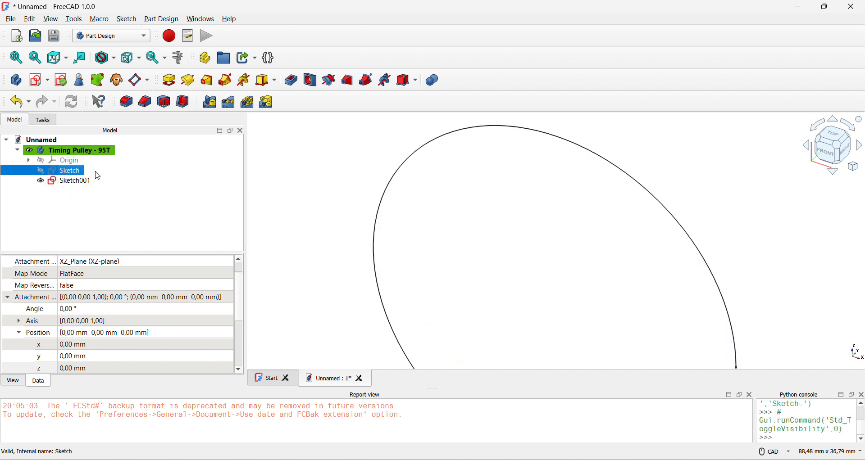
{"action": "left_click", "coordinate": [85, 182]}
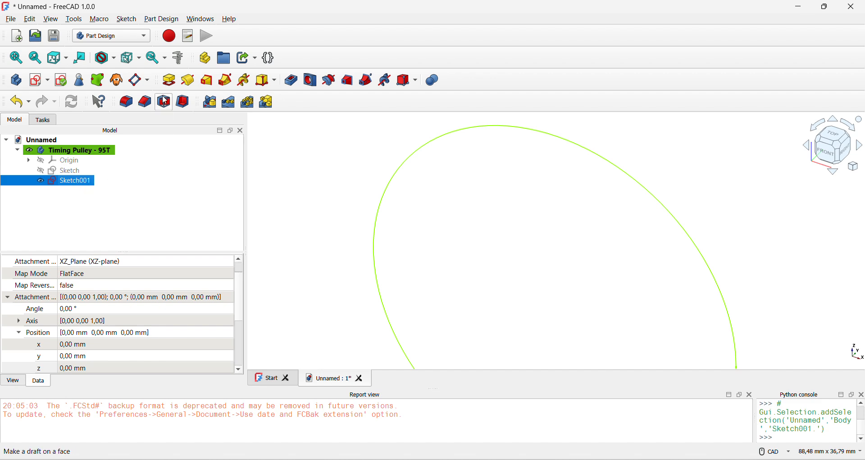
{"action": "left_click", "coordinate": [171, 84]}
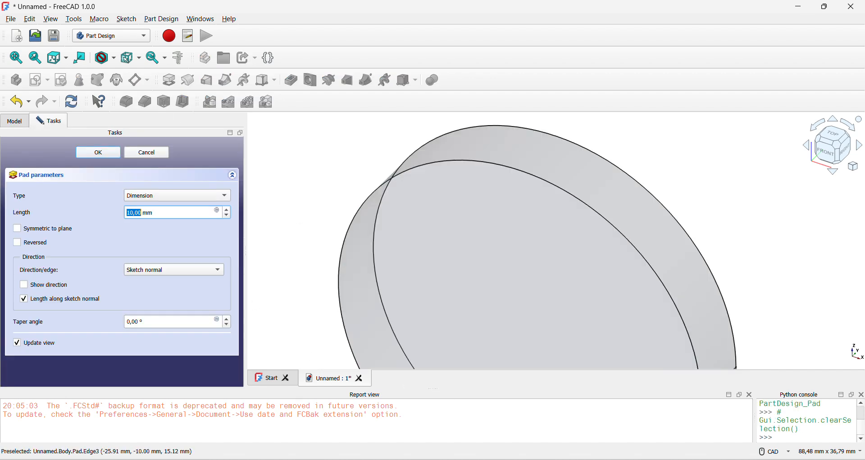
Step: Switch to the browser, look through the GT2 timing belt dimension images for the belt width, and return to FreeCAD
{"action": "key", "text": "alt+Tab"}
{"action": "left_click", "coordinate": [155, 5]}
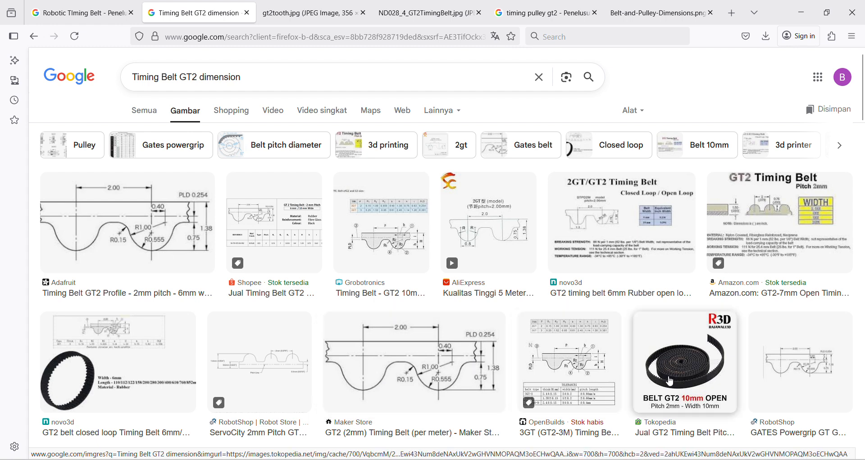
{"action": "scroll", "coordinate": [687, 380], "scroll_direction": "down", "scroll_amount": 4}
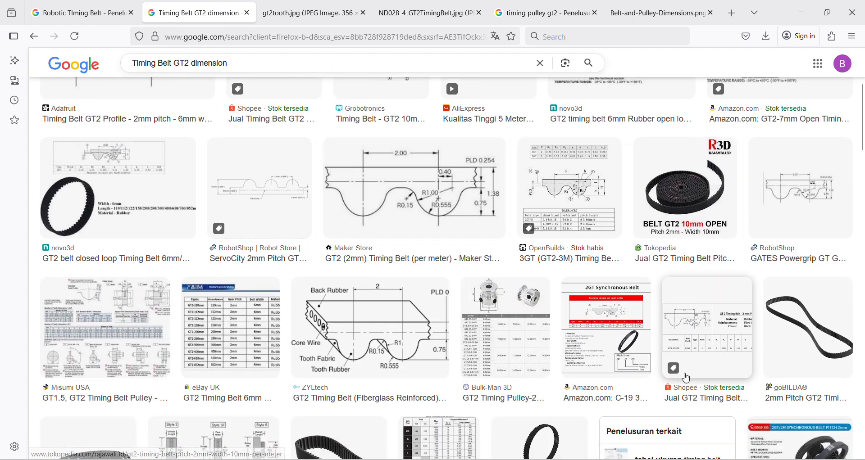
{"action": "scroll", "coordinate": [687, 380], "scroll_direction": "down", "scroll_amount": 4}
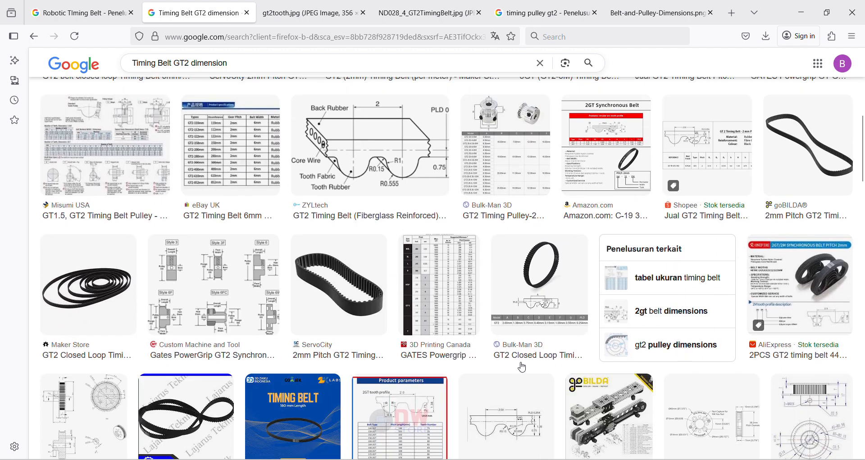
{"action": "scroll", "coordinate": [160, 395], "scroll_direction": "down", "scroll_amount": 3}
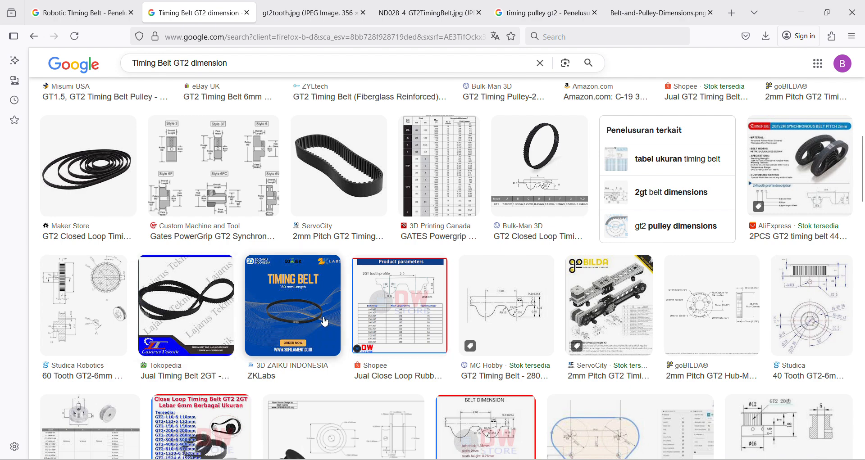
{"action": "scroll", "coordinate": [325, 322], "scroll_direction": "down", "scroll_amount": 4}
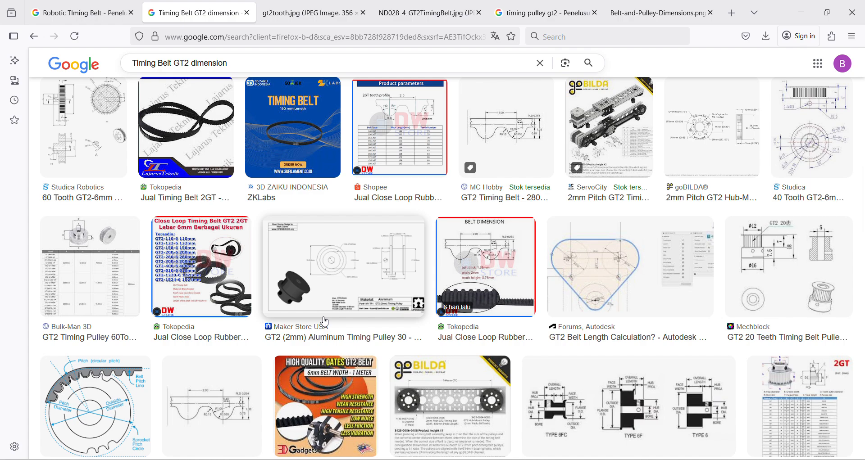
{"action": "scroll", "coordinate": [326, 322], "scroll_direction": "up", "scroll_amount": 10}
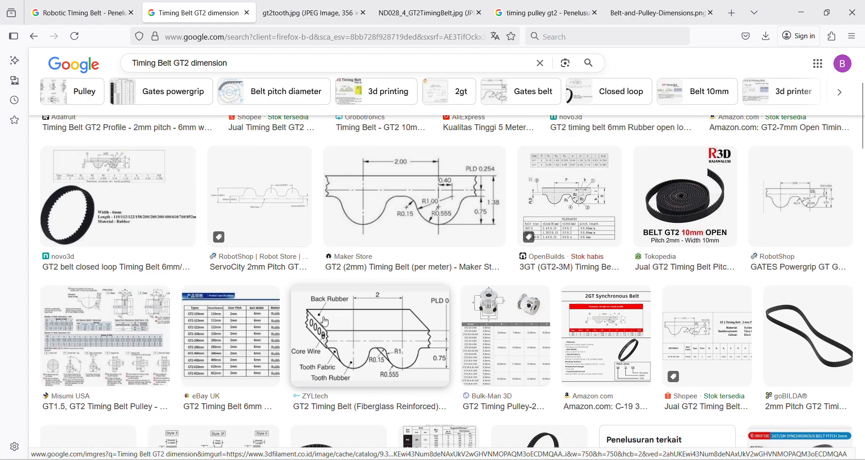
{"action": "key", "text": "alt+Tab"}
{"action": "key", "text": "alt+Tab"}
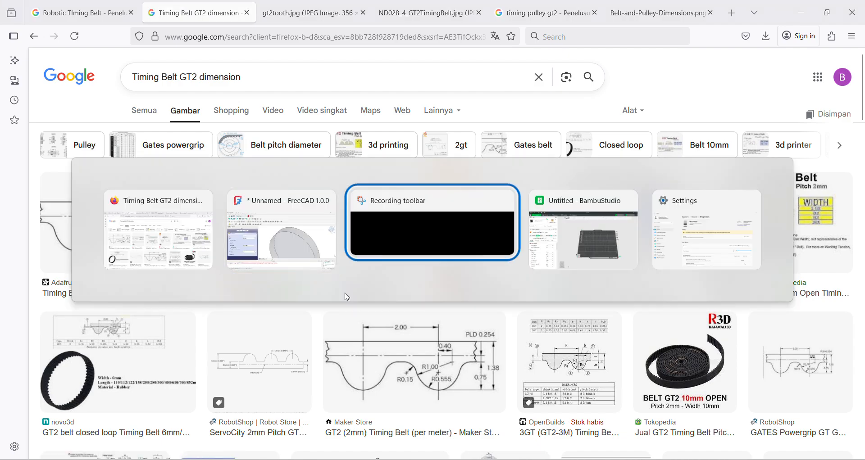
{"action": "left_click", "coordinate": [303, 235]}
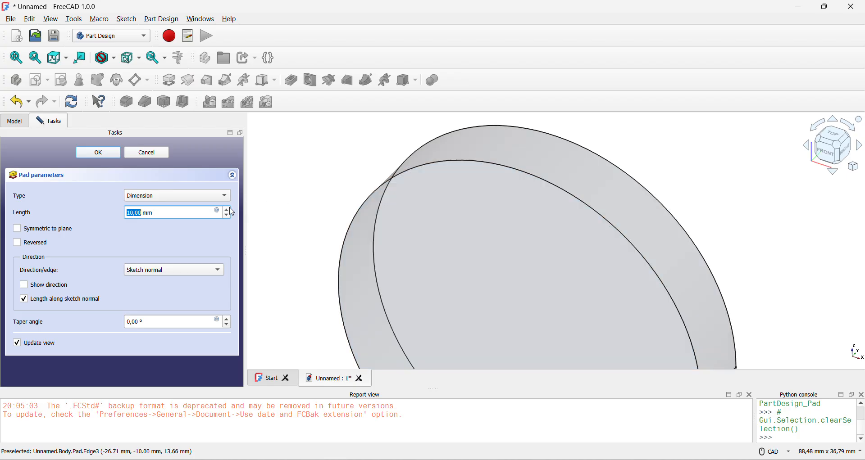
Step: Set the pad length to 6,4 mm and accept the pad
{"action": "left_click_drag", "start_coordinate": [154, 217], "coordinate": [79, 217]}
{"action": "type", "text": "6,4"}
{"action": "key", "text": "Return"}
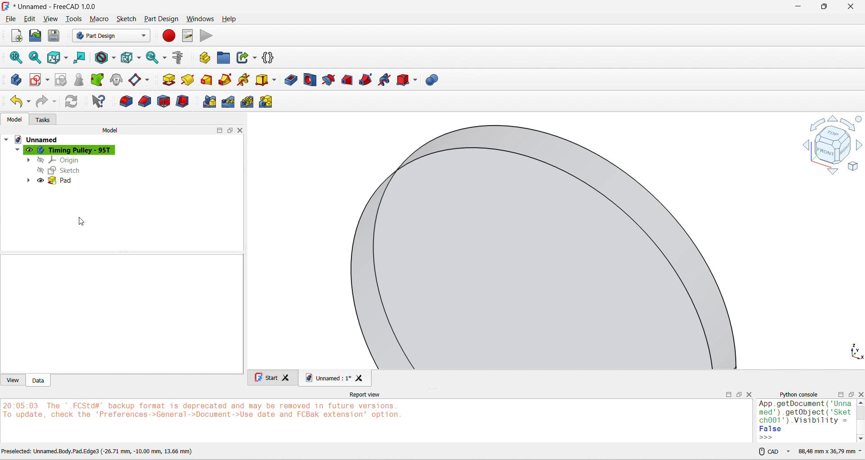
Step: Edit the pad of the pulley disc so that it extrudes in the reversed direction
{"action": "double_click", "coordinate": [67, 183]}
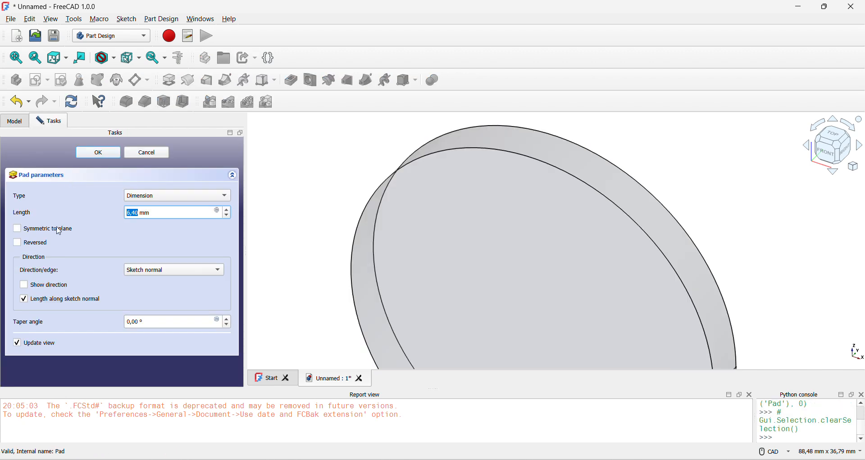
{"action": "left_click", "coordinate": [59, 232]}
{"action": "left_click", "coordinate": [54, 230]}
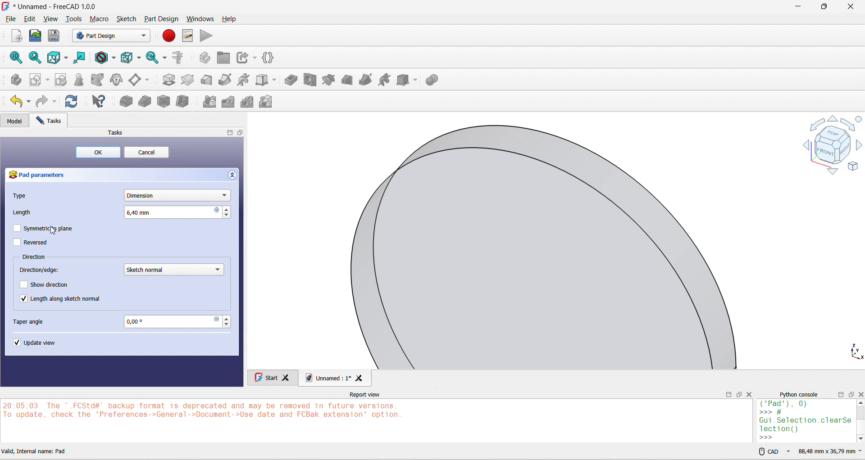
{"action": "left_click", "coordinate": [40, 246]}
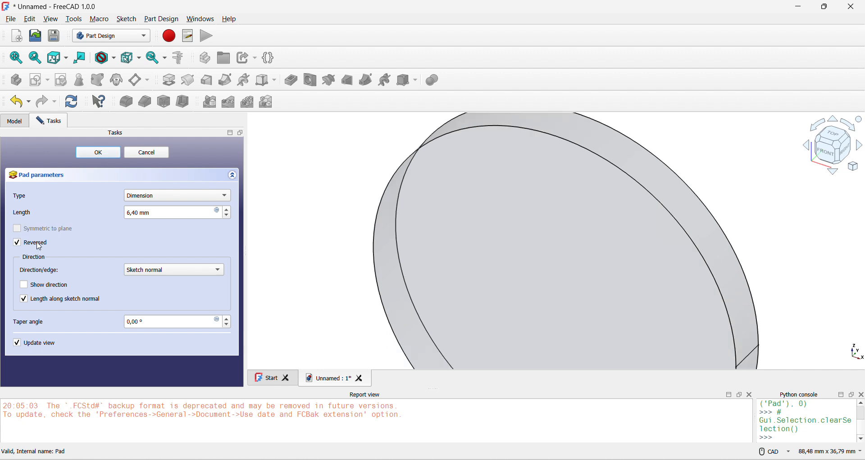
{"action": "left_click", "coordinate": [120, 157]}
Step: Start a new sketch in the timing pulley body, with nothing selected beforehand
{"action": "scroll", "coordinate": [328, 159], "scroll_direction": "down", "scroll_amount": 5}
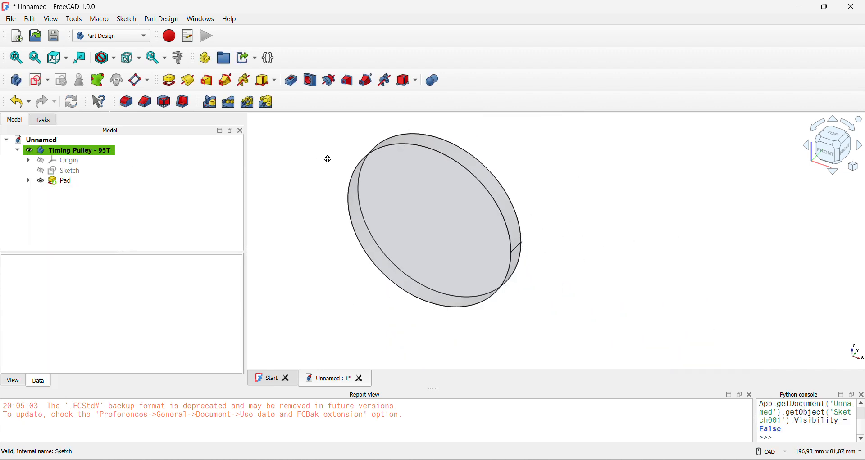
{"action": "left_click", "coordinate": [288, 191]}
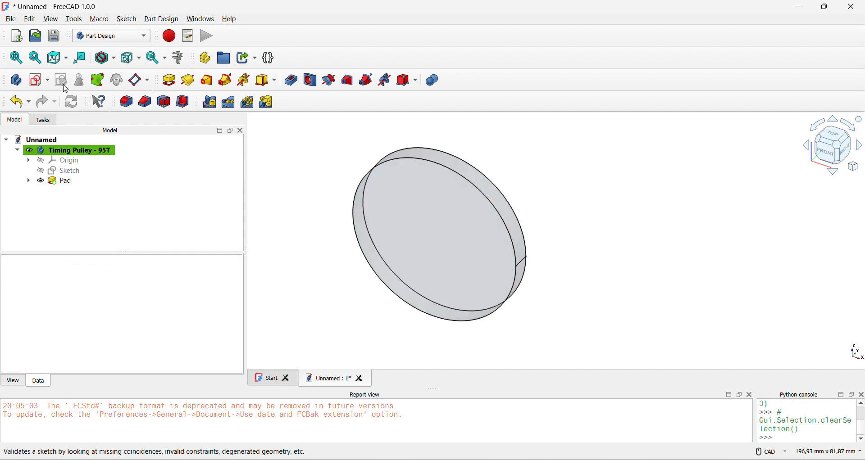
{"action": "left_click", "coordinate": [39, 80]}
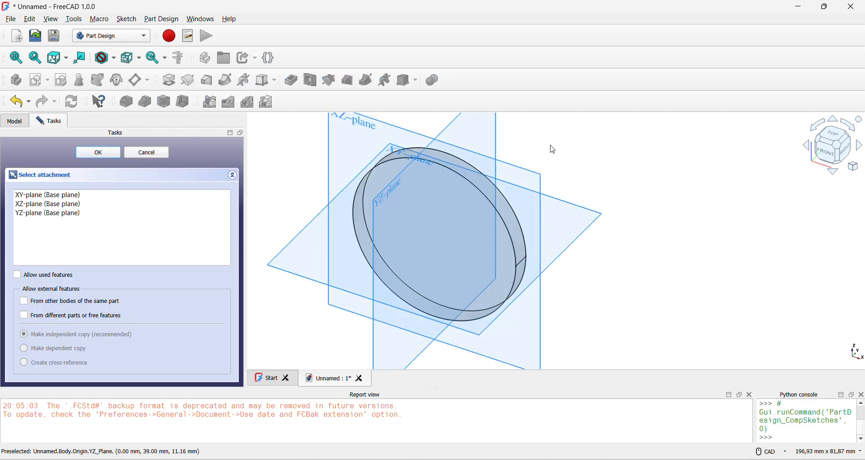
Step: Switch to the browser, examine the timing pulley GT2 image results for the pulley's flange and hub shape, and return to FreeCAD
{"action": "key", "text": "alt+Tab"}
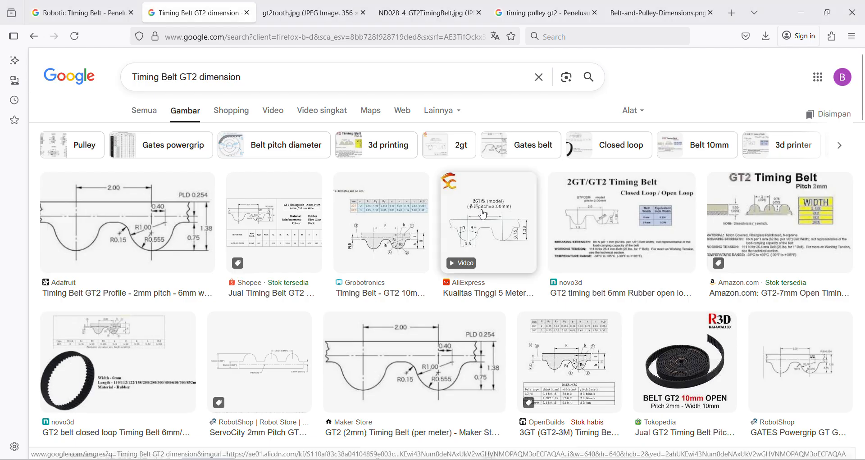
{"action": "left_click", "coordinate": [616, 4]}
{"action": "left_click", "coordinate": [541, 7]}
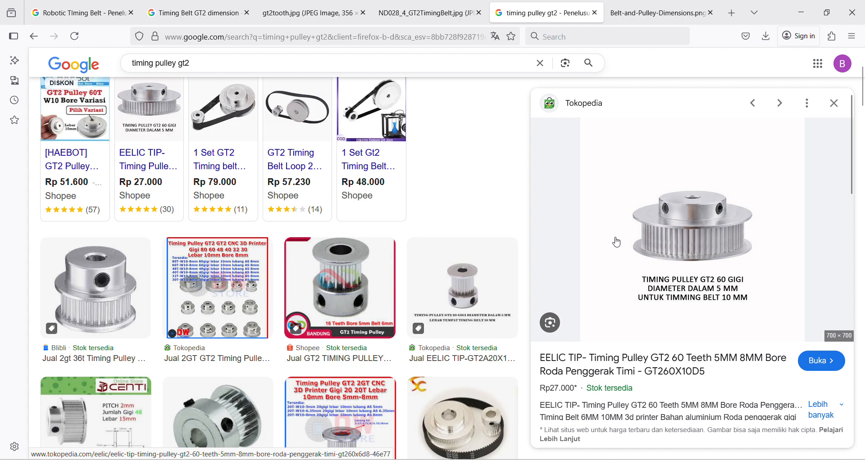
{"action": "mouse_move", "coordinate": [359, 100]}
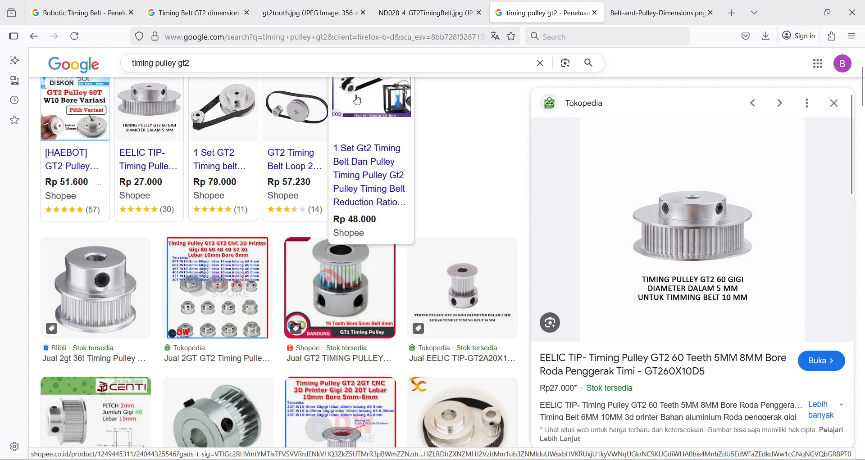
{"action": "left_click", "coordinate": [486, 438]}
{"action": "scroll", "coordinate": [322, 379], "scroll_direction": "down", "scroll_amount": 3}
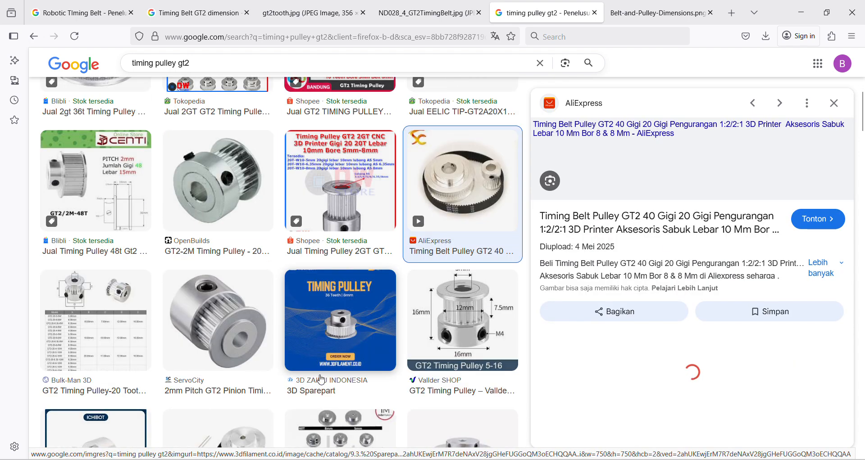
{"action": "scroll", "coordinate": [256, 414], "scroll_direction": "down", "scroll_amount": 1}
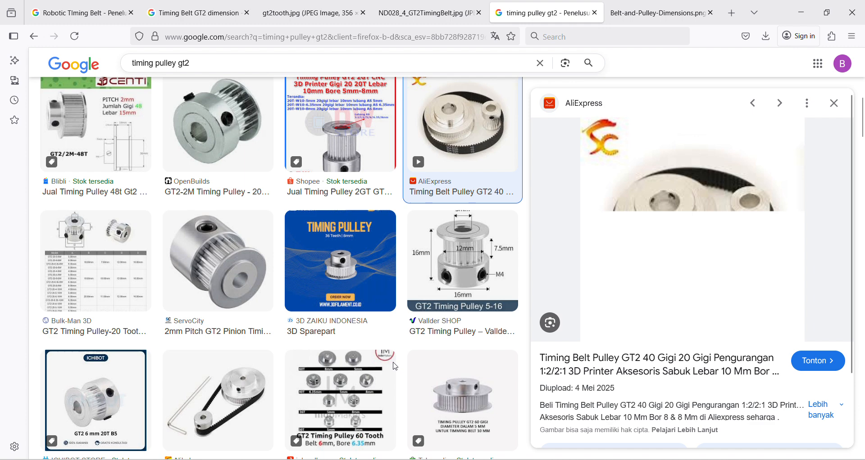
{"action": "left_click", "coordinate": [230, 415]}
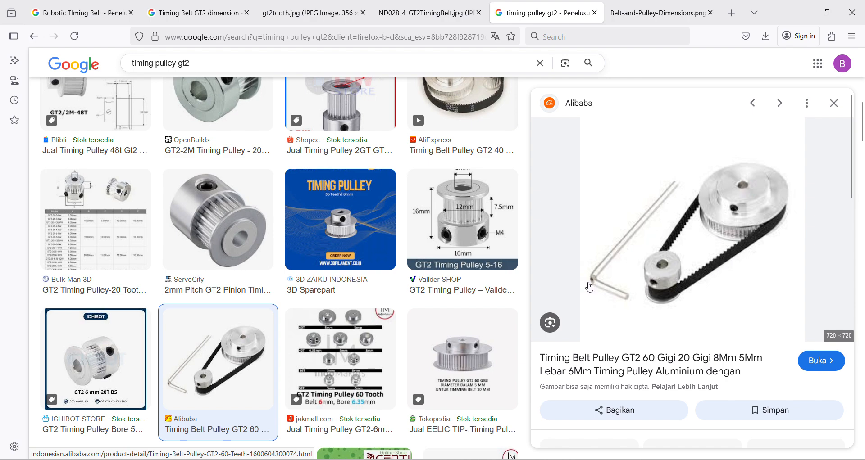
{"action": "scroll", "coordinate": [374, 309], "scroll_direction": "down", "scroll_amount": 4}
{"action": "scroll", "coordinate": [374, 310], "scroll_direction": "down", "scroll_amount": 1}
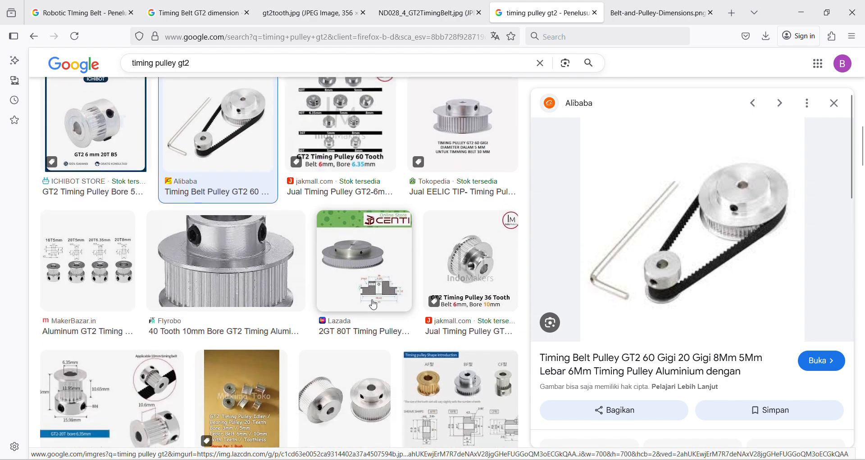
{"action": "scroll", "coordinate": [374, 305], "scroll_direction": "down", "scroll_amount": 4}
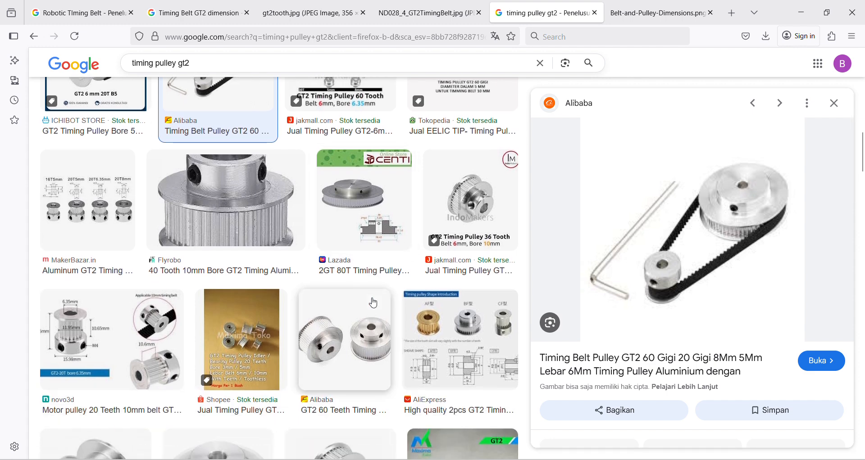
{"action": "scroll", "coordinate": [375, 305], "scroll_direction": "down", "scroll_amount": 1}
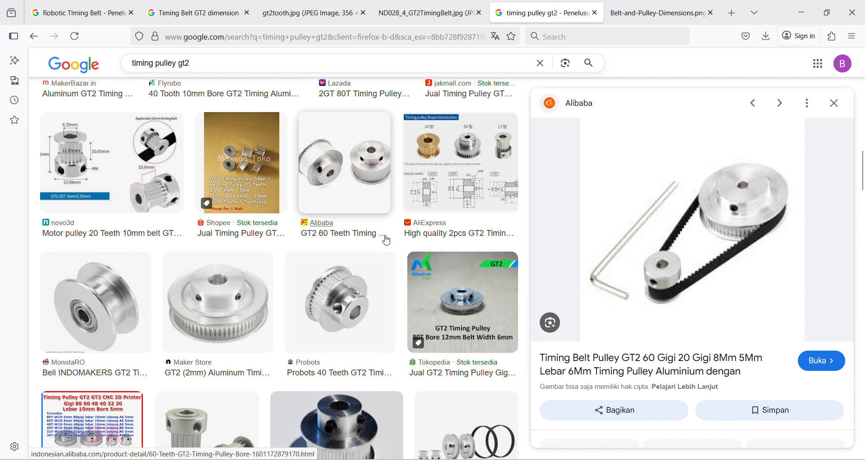
{"action": "key", "text": "alt+Tab"}
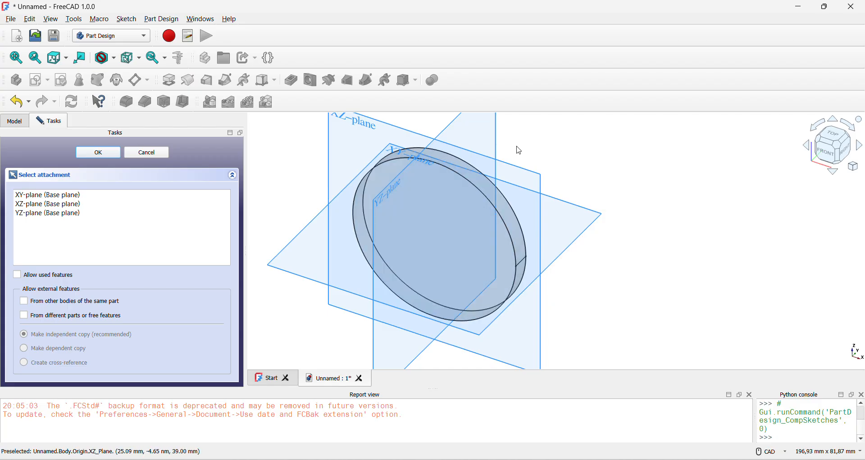
Step: Place the new sketch on the XZ-plane and draw an origin-centred circle about 65 mm in diameter around the disc
{"action": "left_click", "coordinate": [350, 119]}
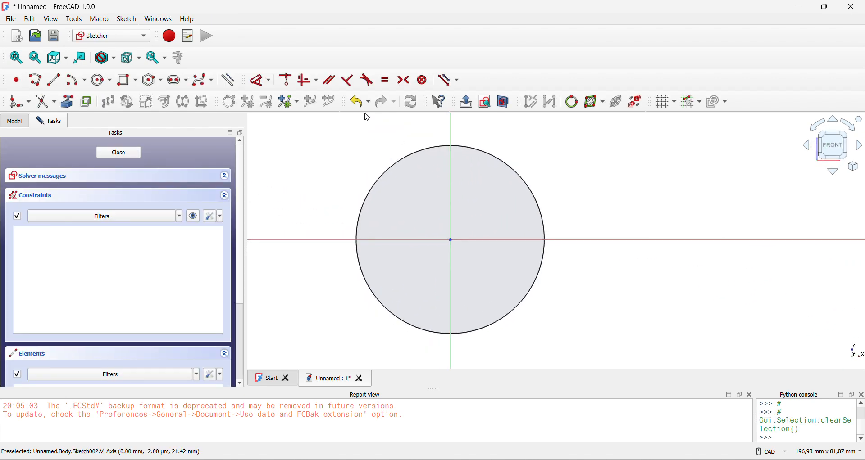
{"action": "left_click", "coordinate": [101, 80]}
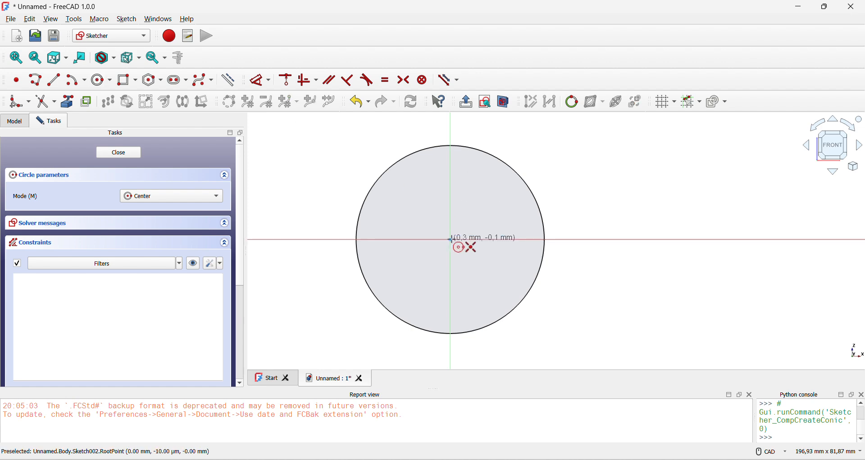
{"action": "left_click", "coordinate": [453, 241]}
{"action": "key", "text": "Escape"}
Step: Check the belt thickness and tooth height in the browser's gt2tooth.jpg drawing, and return to FreeCAD
{"action": "key", "text": "alt+Tab"}
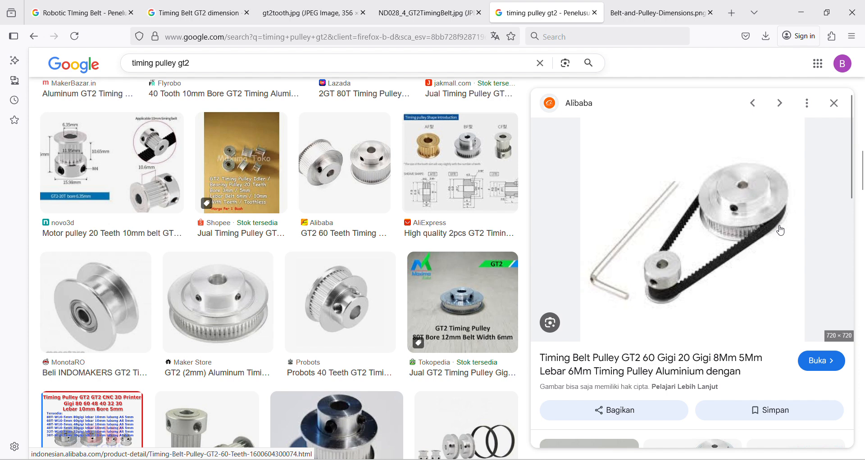
{"action": "left_click", "coordinate": [311, 13]}
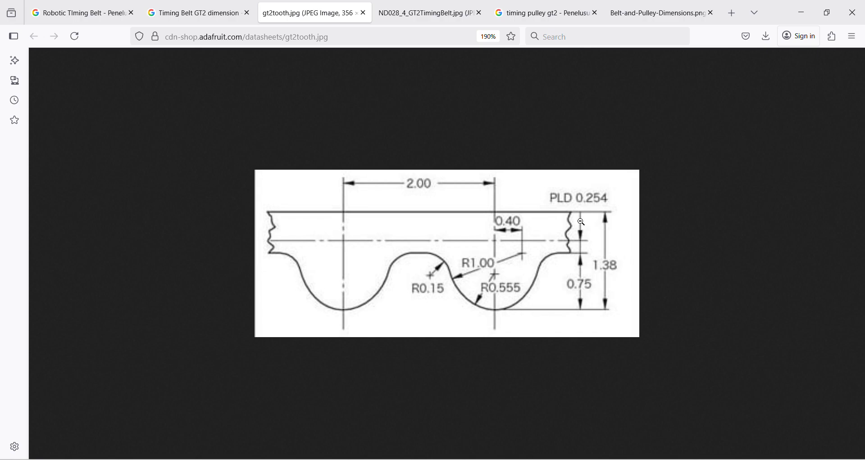
{"action": "key", "text": "alt+Tab"}
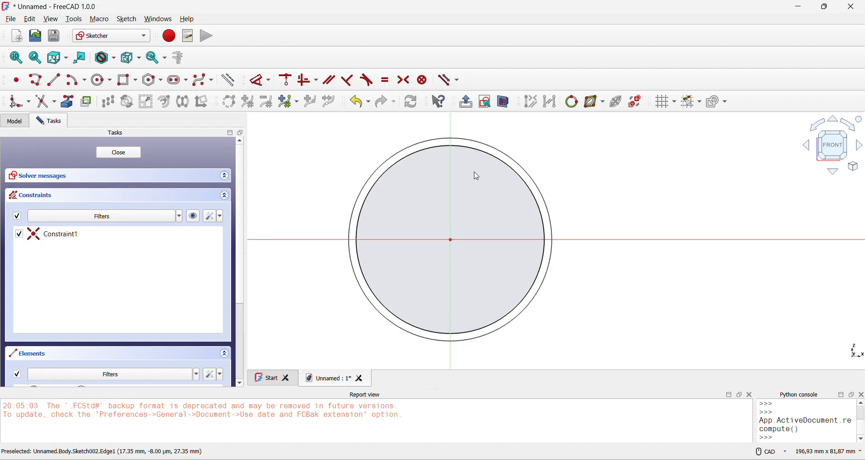
Step: Constrain the circle's diameter to 64 mm and close the sketch
{"action": "left_click", "coordinate": [529, 163]}
{"action": "left_click", "coordinate": [449, 79]}
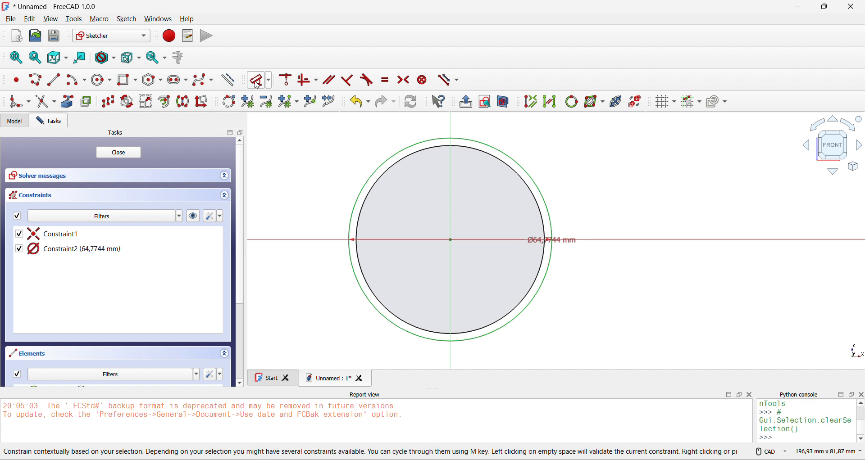
{"action": "left_click", "coordinate": [582, 166]}
{"action": "type", "text": "64"}
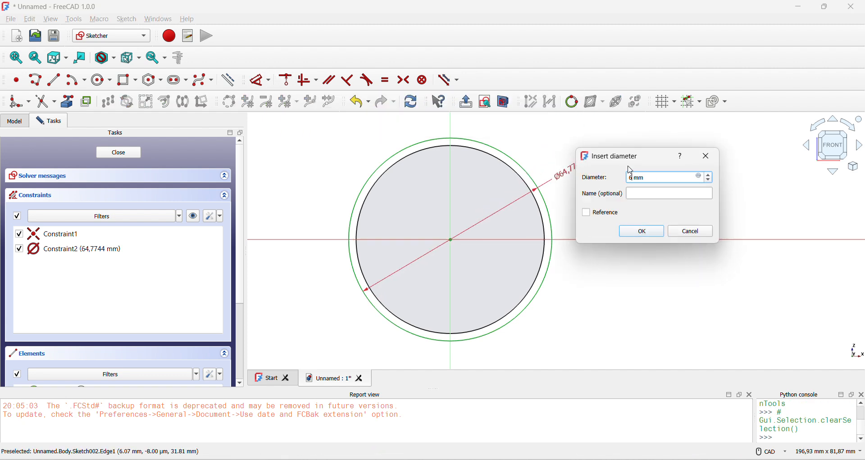
{"action": "key", "text": "Return"}
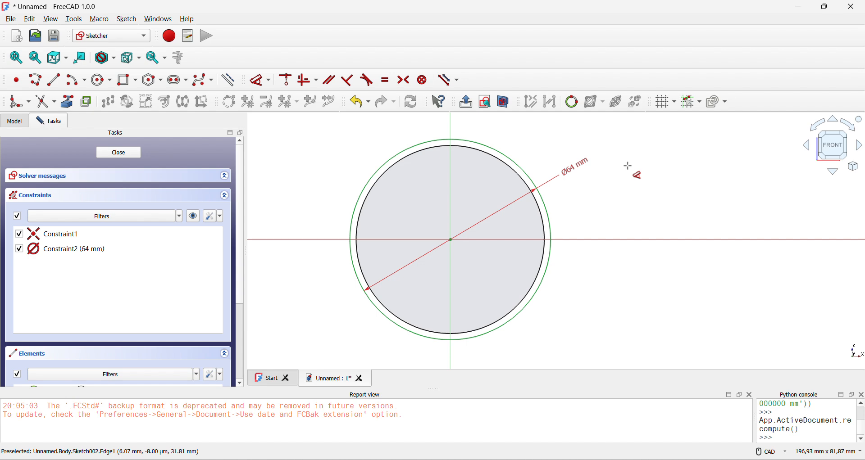
{"action": "left_click", "coordinate": [119, 154]}
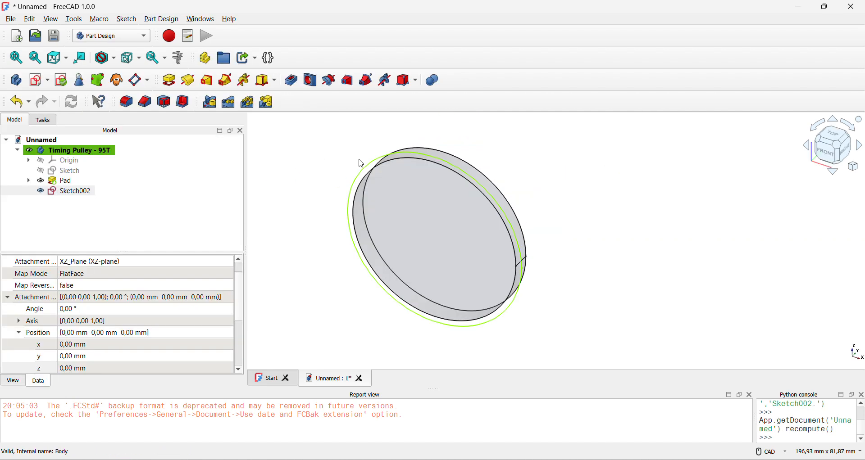
Step: Pad the 64 mm circle by 2 mm to form a flange on the pulley disc
{"action": "key", "text": "3"}
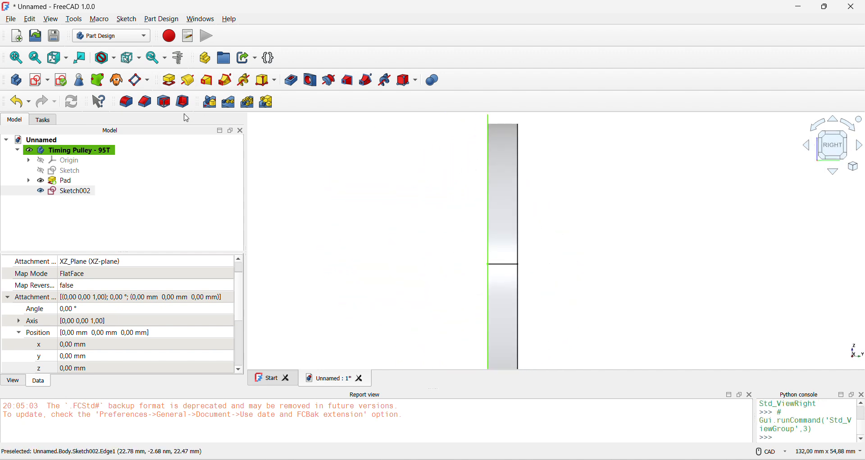
{"action": "left_click", "coordinate": [169, 81]}
{"action": "type", "text": "2"}
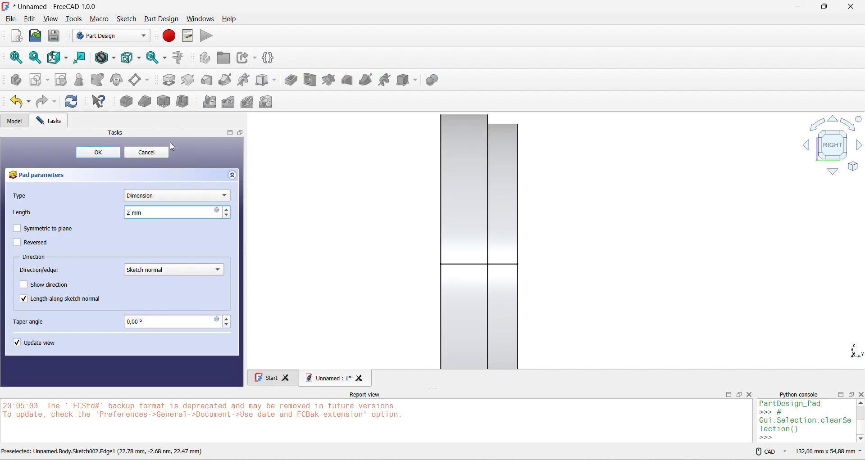
{"action": "left_click", "coordinate": [98, 154]}
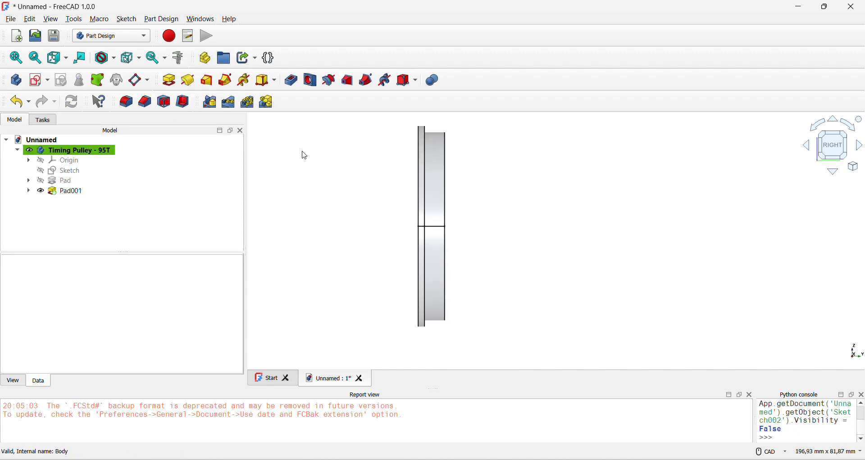
Step: Inspect the pulley's flange and disc edges in an angled view and close up in the top view
{"action": "middle_click_drag", "start_coordinate": [465, 209], "coordinate": [405, 196]}
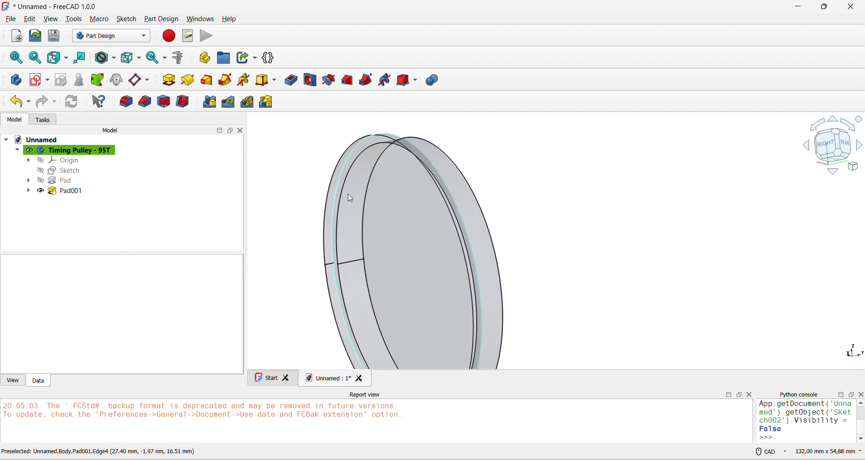
{"action": "key", "text": "2"}
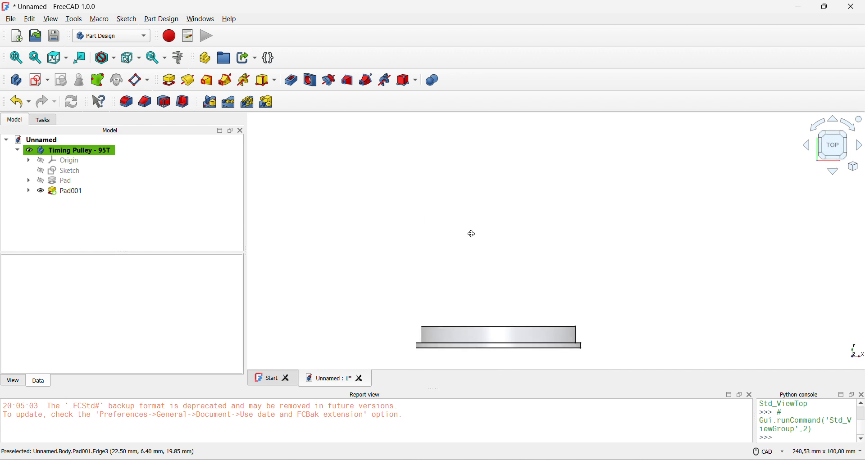
{"action": "scroll", "coordinate": [531, 232], "scroll_direction": "up", "scroll_amount": 2}
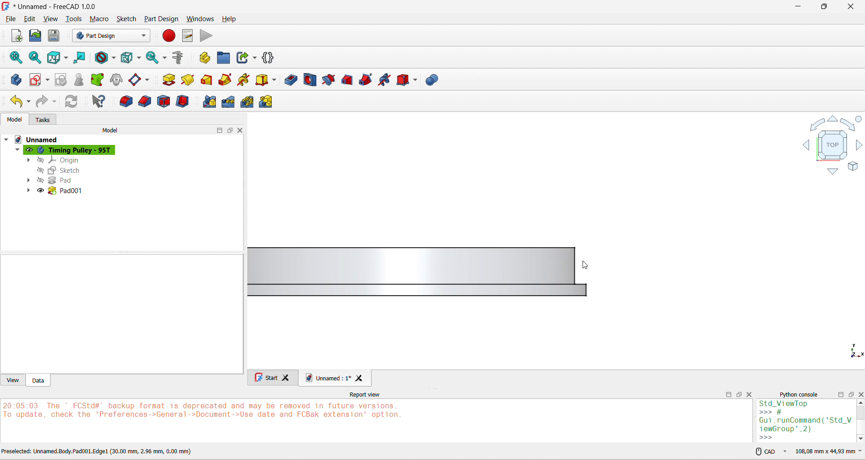
{"action": "scroll", "coordinate": [588, 266], "scroll_direction": "down", "scroll_amount": 3}
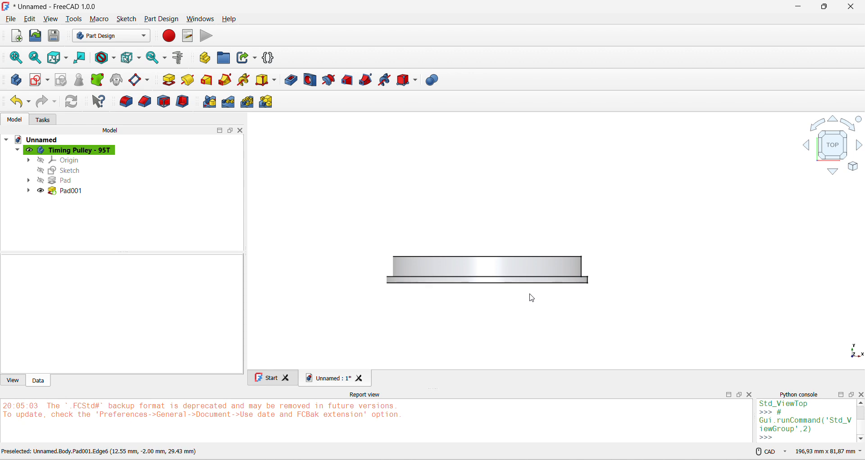
{"action": "mouse_move", "coordinate": [530, 294]}
{"action": "middle_mouse_down"}
{"action": "mouse_move", "coordinate": [531, 307]}
{"action": "mouse_move", "coordinate": [531, 296]}
{"action": "middle_mouse_up"}
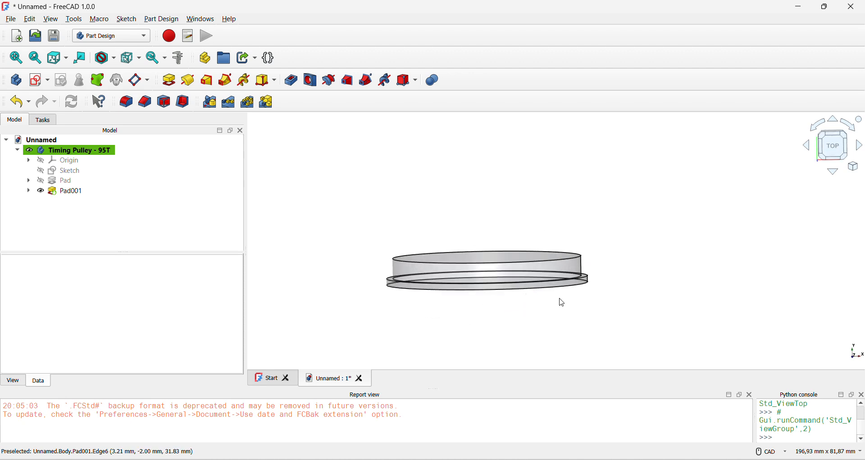
{"action": "key", "text": "2"}
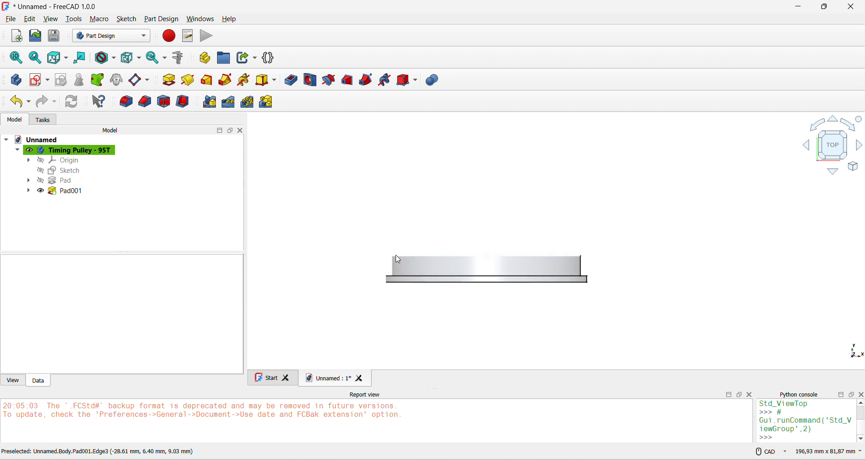
{"action": "scroll", "coordinate": [580, 263], "scroll_direction": "up", "scroll_amount": 5}
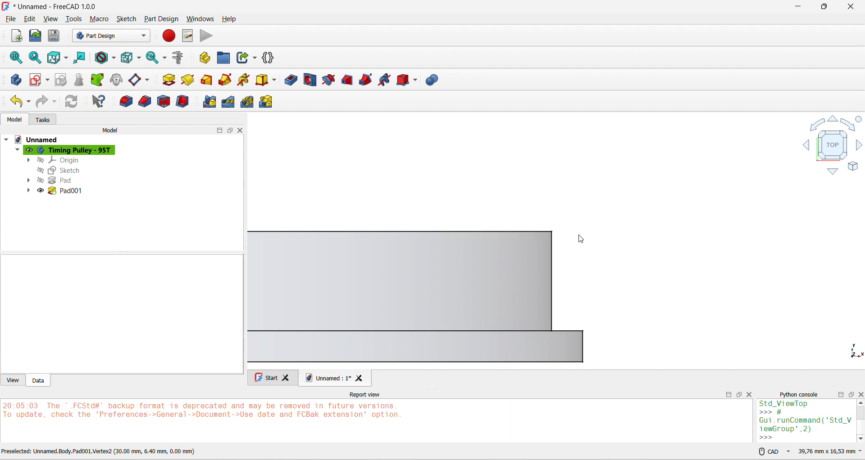
Step: Start a new sketch on the XZ-plane and draw an origin-centred circle about 55 mm in diameter inside the disc outline
{"action": "left_click", "coordinate": [40, 92]}
{"action": "left_click", "coordinate": [554, 252]}
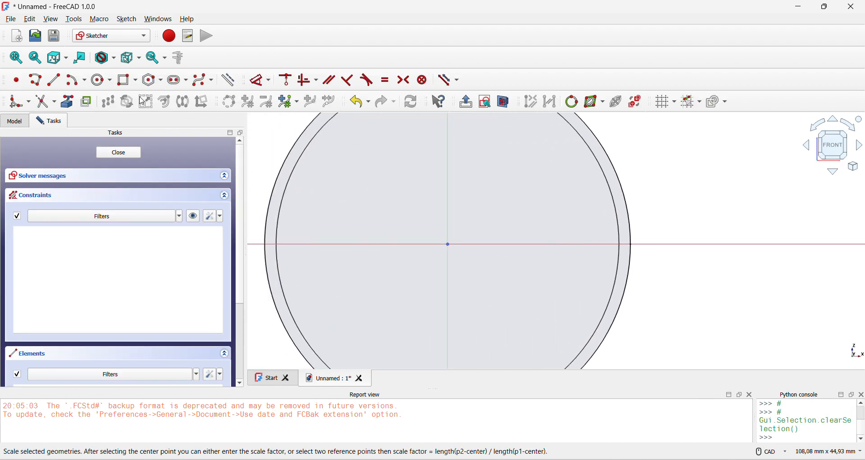
{"action": "left_click", "coordinate": [102, 80]}
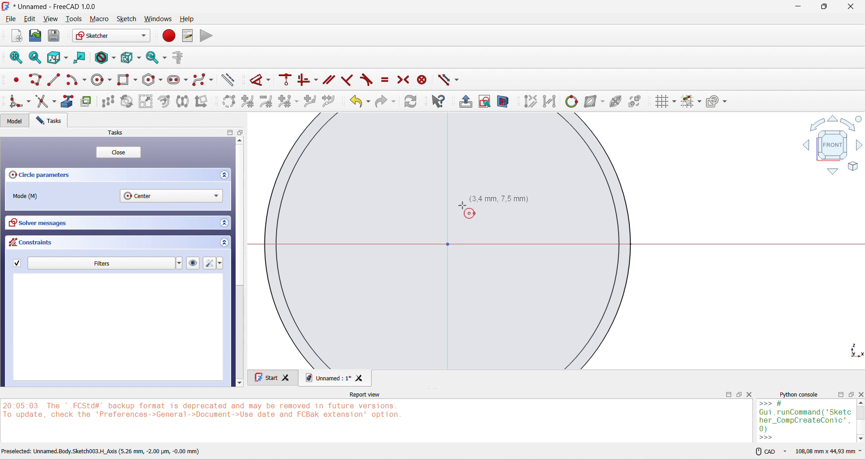
{"action": "left_click", "coordinate": [448, 245]}
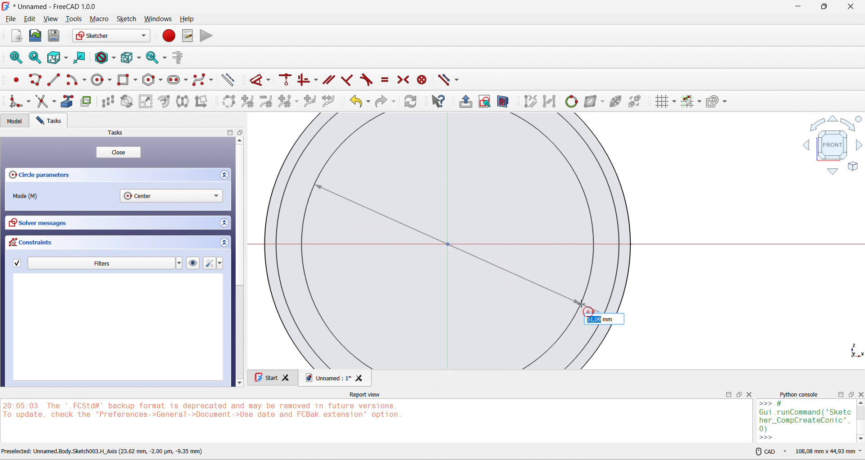
{"action": "left_click", "coordinate": [595, 311]}
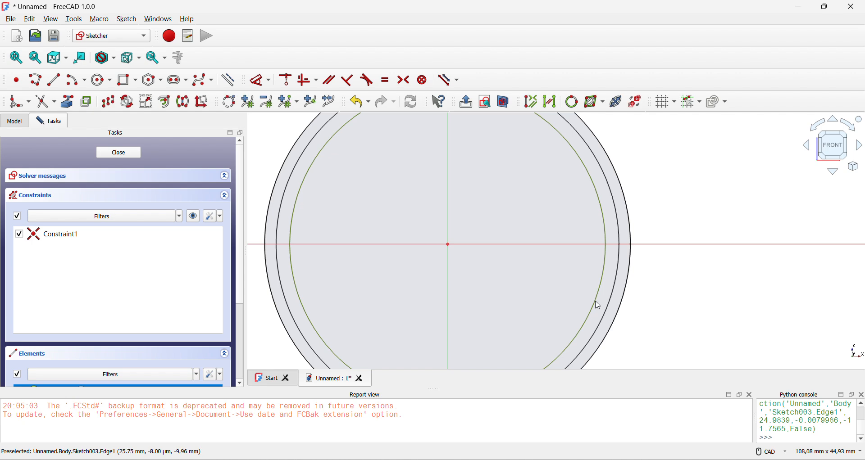
Step: Constrain the inner circle's diameter to 56 mm
{"action": "left_click", "coordinate": [261, 80]}
{"action": "left_click", "coordinate": [597, 201]}
{"action": "left_click", "coordinate": [711, 174]}
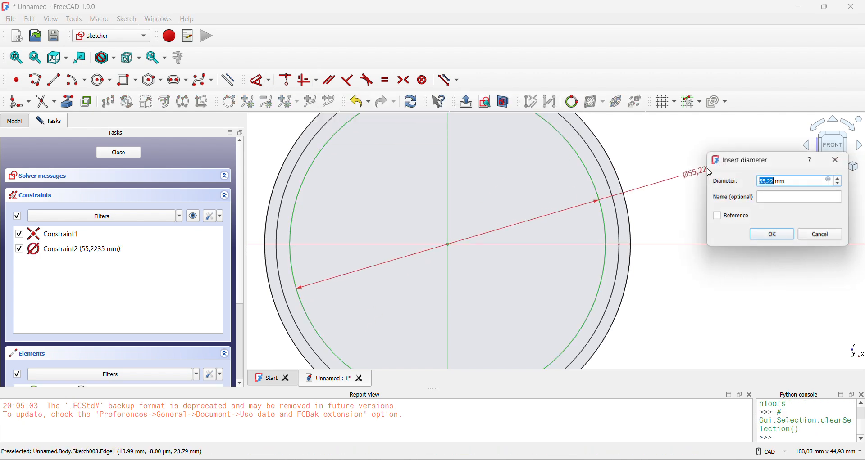
{"action": "type", "text": "56"}
{"action": "key", "text": "Return"}
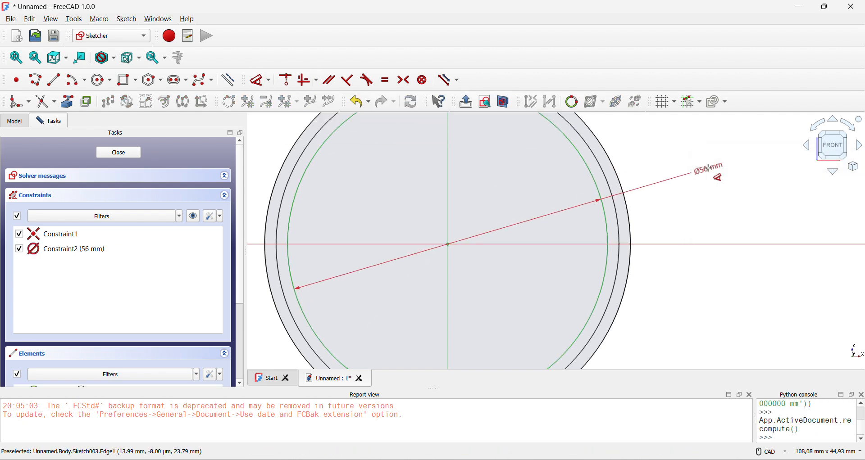
Step: Finish the 56 mm circle sketch and set its attachment offset to -6.4 mm along Z
{"action": "left_click", "coordinate": [121, 153]}
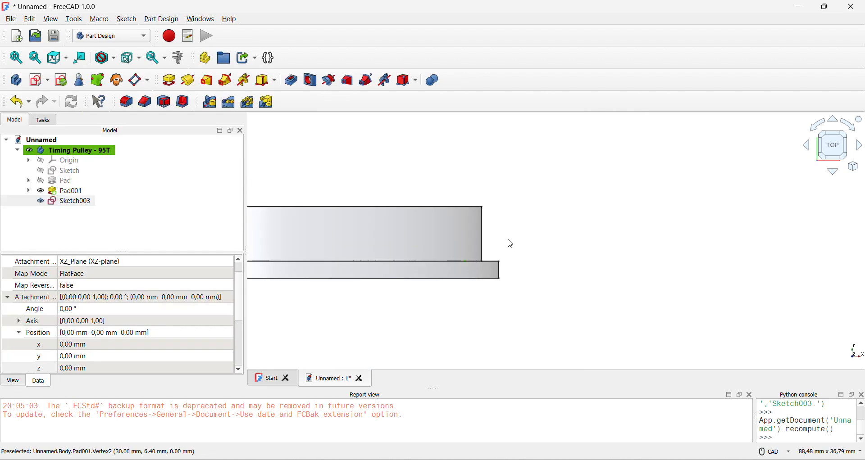
{"action": "left_click", "coordinate": [107, 368]}
{"action": "scroll", "coordinate": [107, 367], "scroll_direction": "up", "scroll_amount": 3}
{"action": "scroll", "coordinate": [106, 367], "scroll_direction": "down", "scroll_amount": 6}
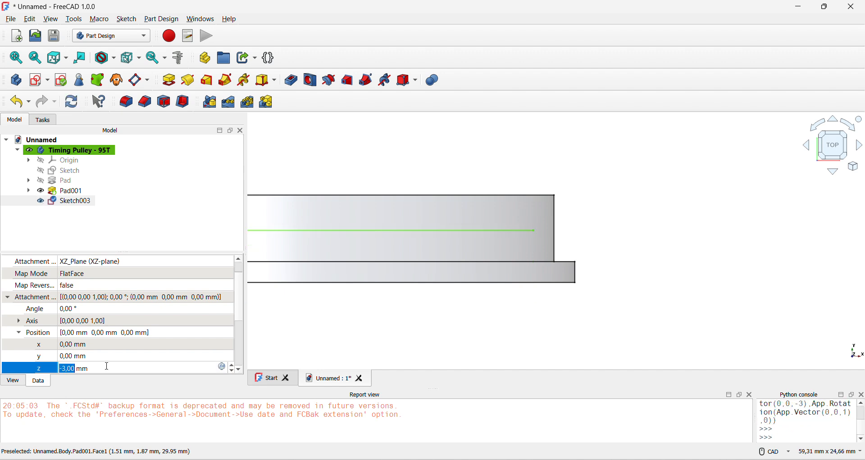
{"action": "scroll", "coordinate": [107, 367], "scroll_direction": "down", "scroll_amount": 3}
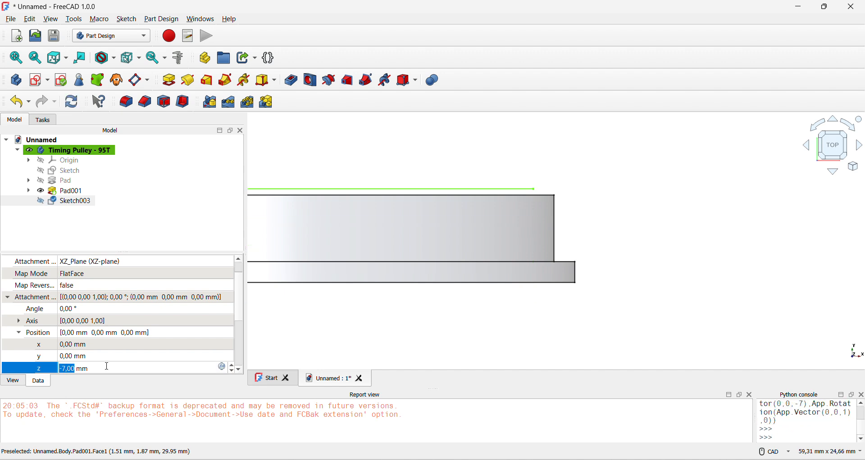
{"action": "left_click", "coordinate": [69, 369]}
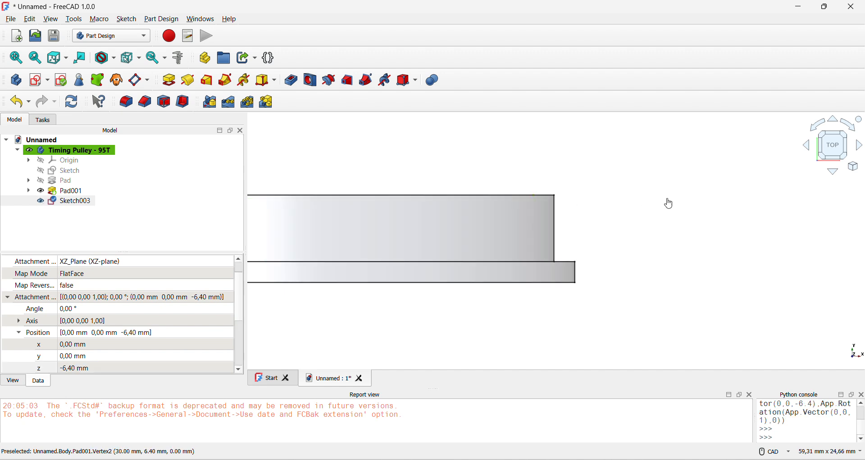
Step: Pad the 56 mm circle by 2 mm in the reversed direction to form a raised step on the disc
{"action": "left_click", "coordinate": [77, 212]}
{"action": "left_click", "coordinate": [70, 204]}
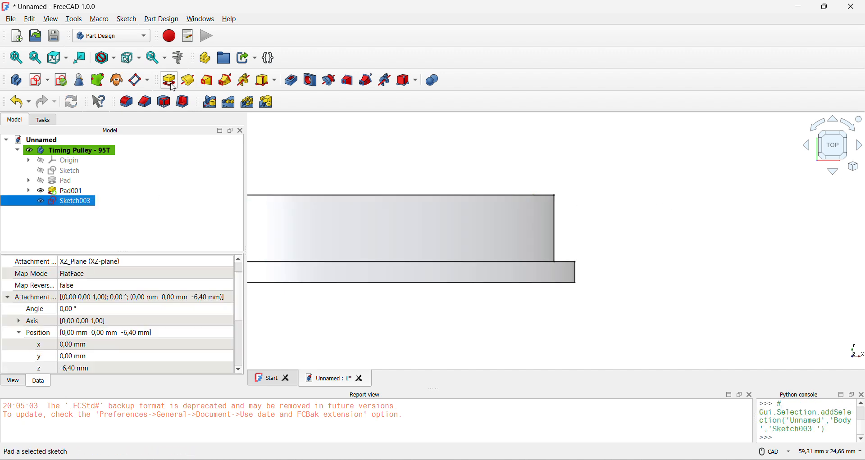
{"action": "left_click", "coordinate": [169, 80]}
{"action": "left_click", "coordinate": [40, 243]}
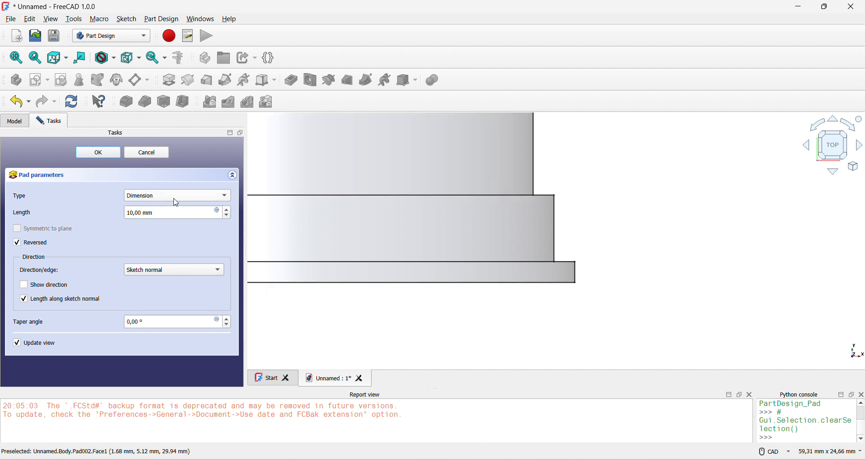
{"action": "left_click", "coordinate": [178, 212]}
{"action": "triple_click", "coordinate": [185, 212]}
{"action": "type", "text": "2"}
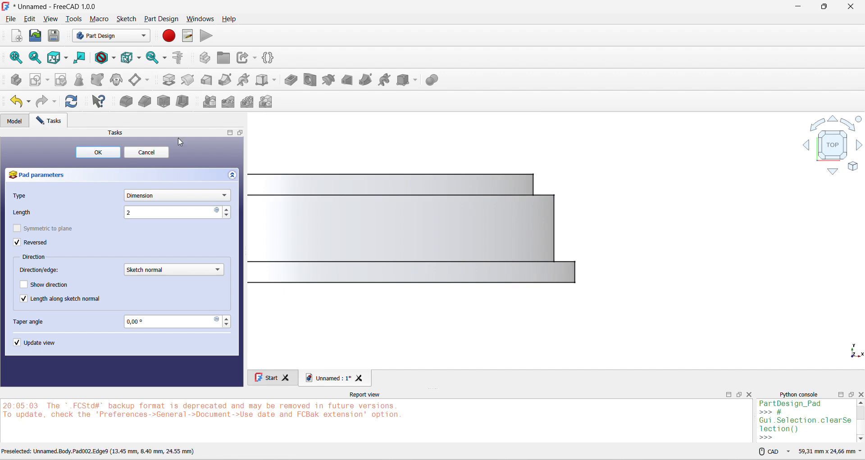
{"action": "left_click", "coordinate": [99, 153]}
{"action": "scroll", "coordinate": [566, 202], "scroll_direction": "down", "scroll_amount": 2}
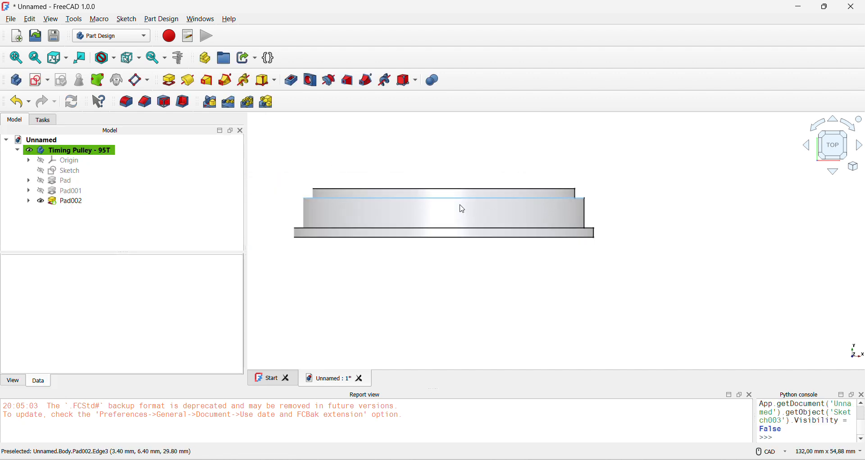
Step: Switch to the browser and examine the belt-and-pulley diagram and GT2 pulley photos, including the 80T pulley without flange, for the hub shape
{"action": "key", "text": "alt+Tab"}
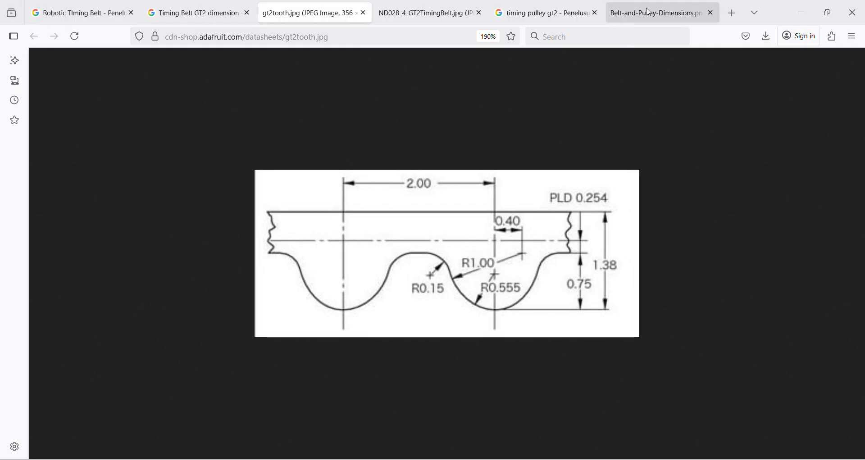
{"action": "left_click", "coordinate": [653, 12]}
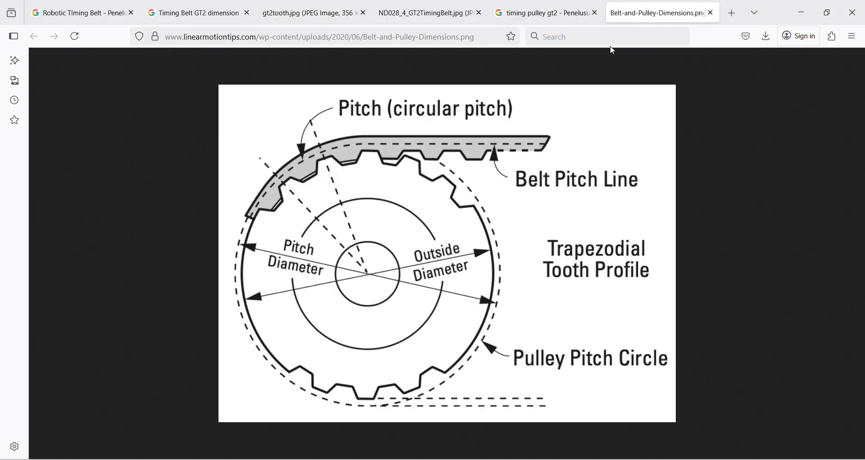
{"action": "left_click", "coordinate": [558, 5]}
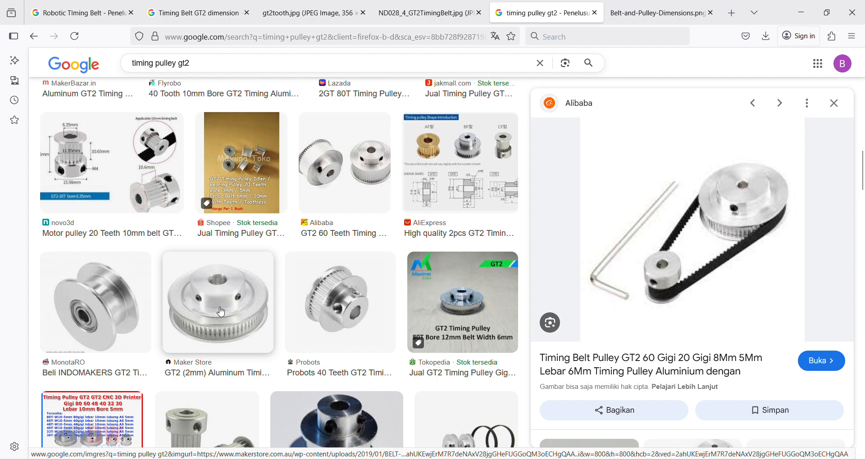
{"action": "scroll", "coordinate": [205, 309], "scroll_direction": "down", "scroll_amount": 5}
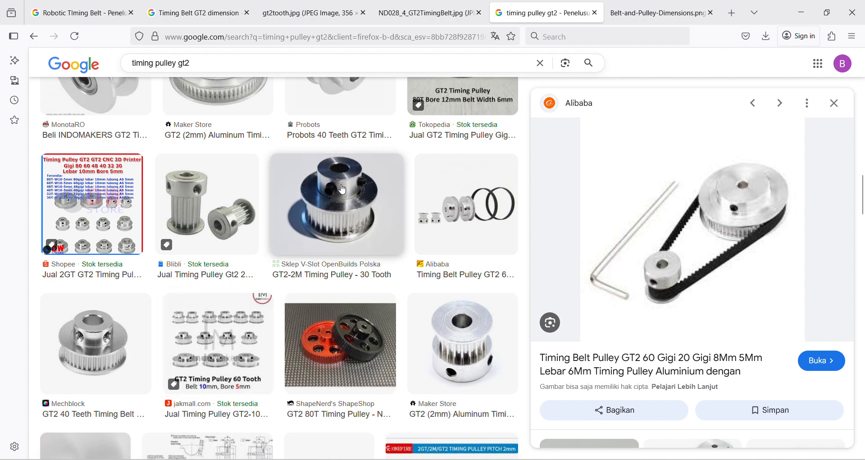
{"action": "left_click", "coordinate": [340, 345]}
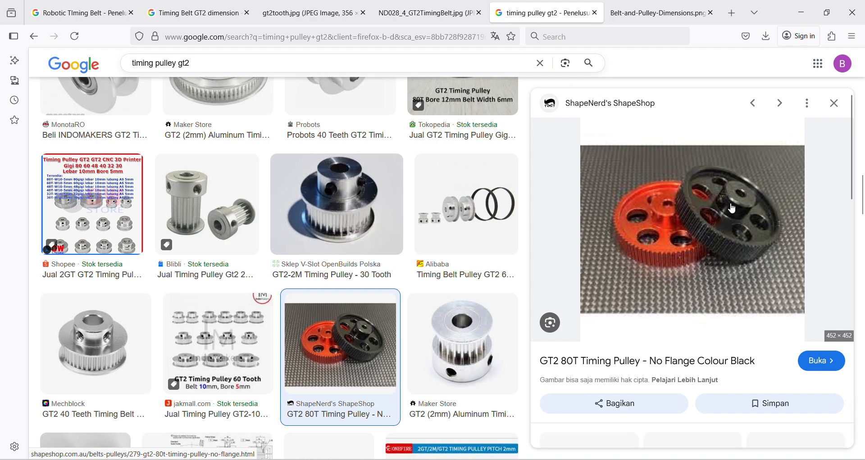
{"action": "key", "text": "alt+Tab"}
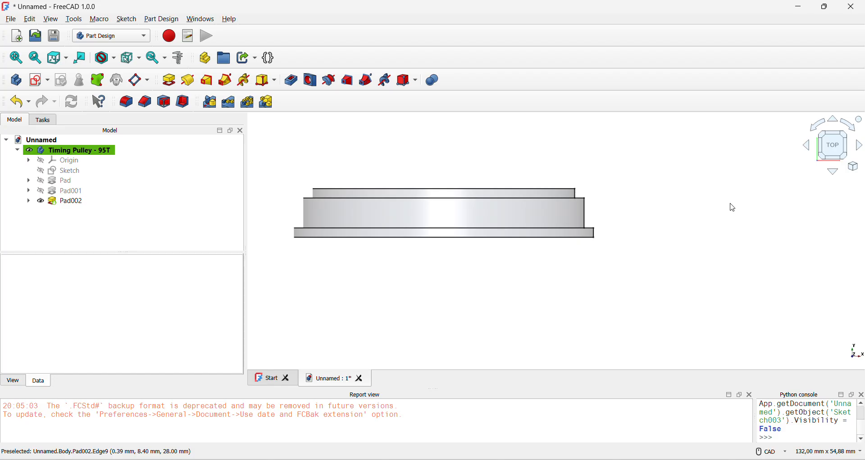
{"action": "key", "text": "alt+Tab"}
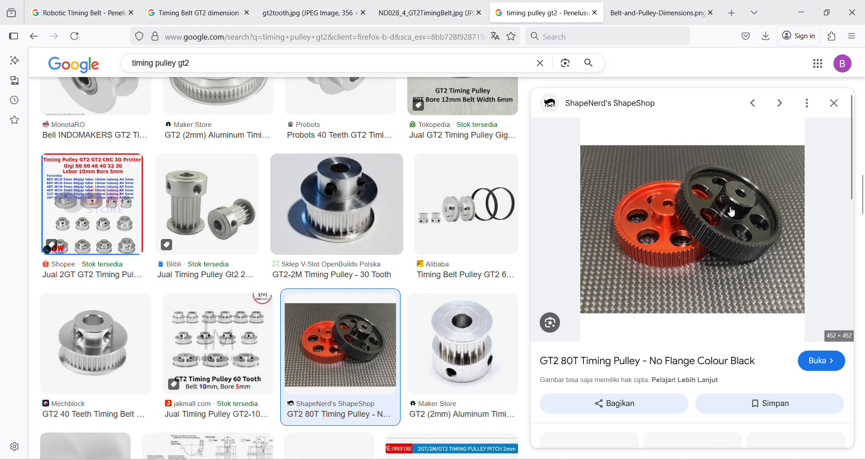
{"action": "key", "text": "alt+Tab"}
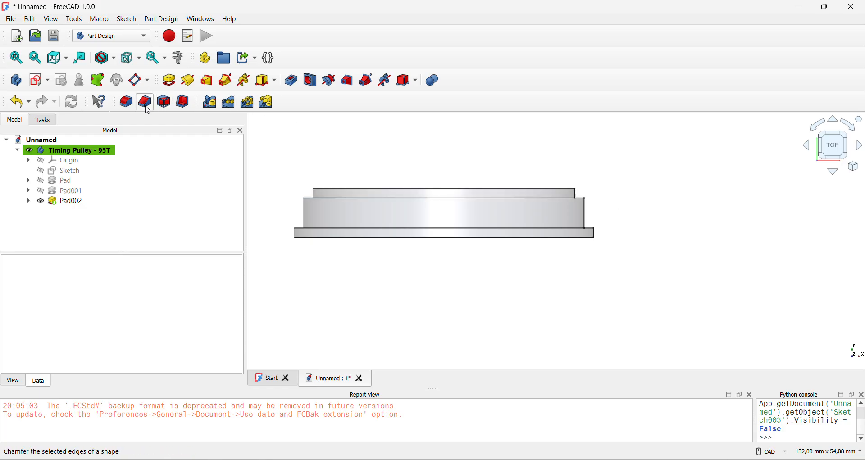
Step: Start a new sketch on the XZ-plane and draw an origin-centred circle with a diameter of 28 mm
{"action": "key", "text": "2"}
{"action": "left_click", "coordinate": [39, 80]}
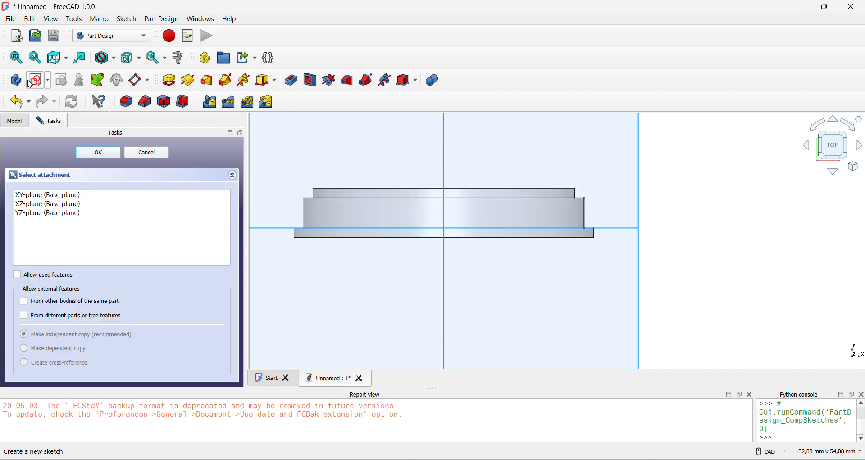
{"action": "left_click", "coordinate": [274, 233]}
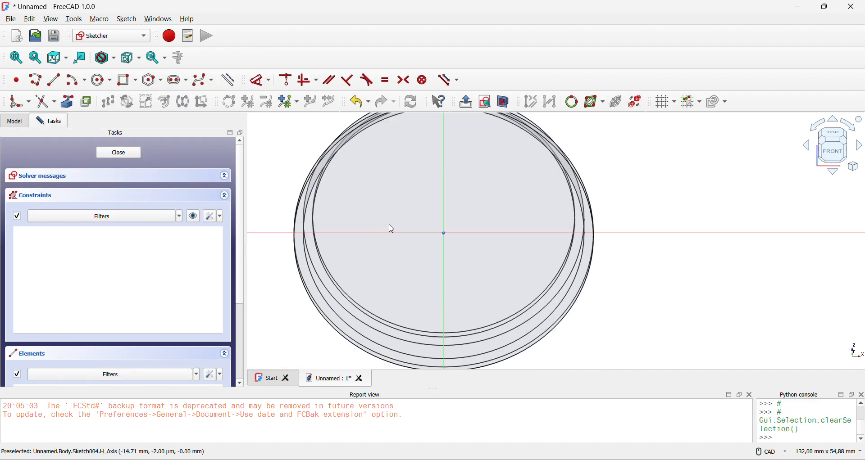
{"action": "left_click", "coordinate": [100, 80]}
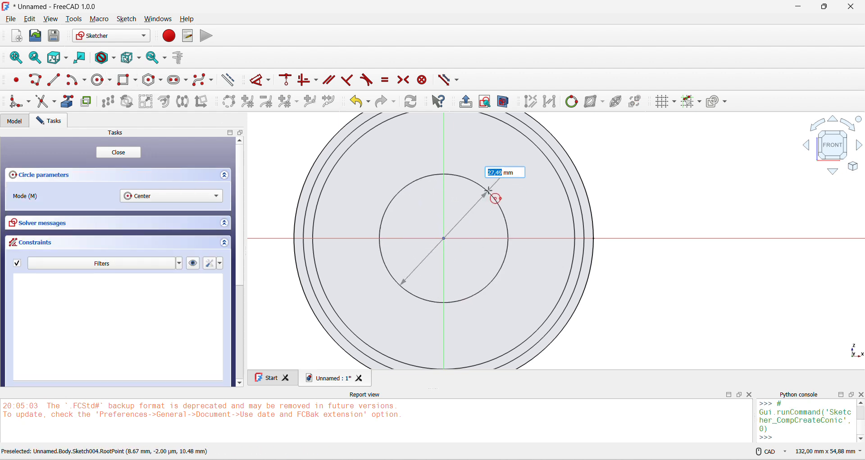
{"action": "type", "text": "2"}
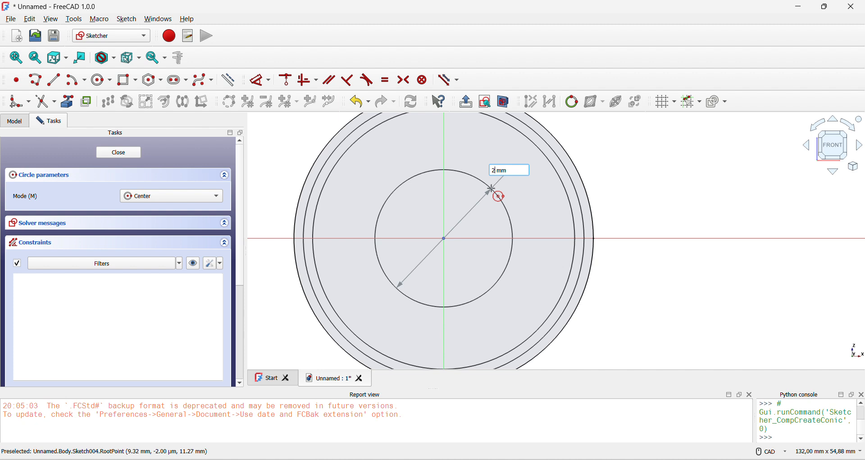
{"action": "type", "text": "8"}
{"action": "key", "text": "Return"}
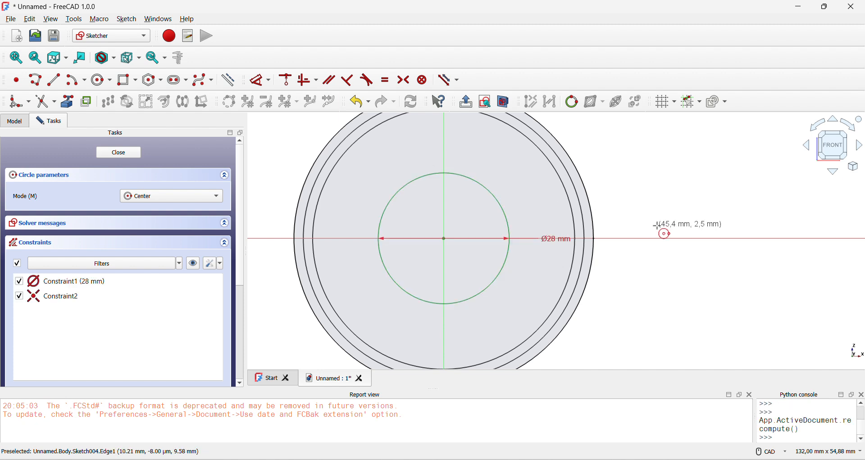
{"action": "right_click", "coordinate": [653, 281]}
Step: Set the 28 mm circle sketch's attachment offset to -8.4 mm along Z
{"action": "key", "text": "2"}
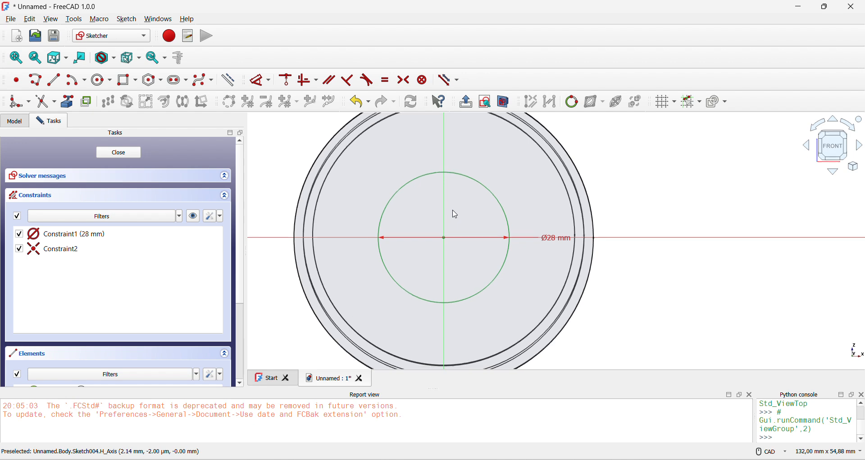
{"action": "left_click", "coordinate": [14, 121]}
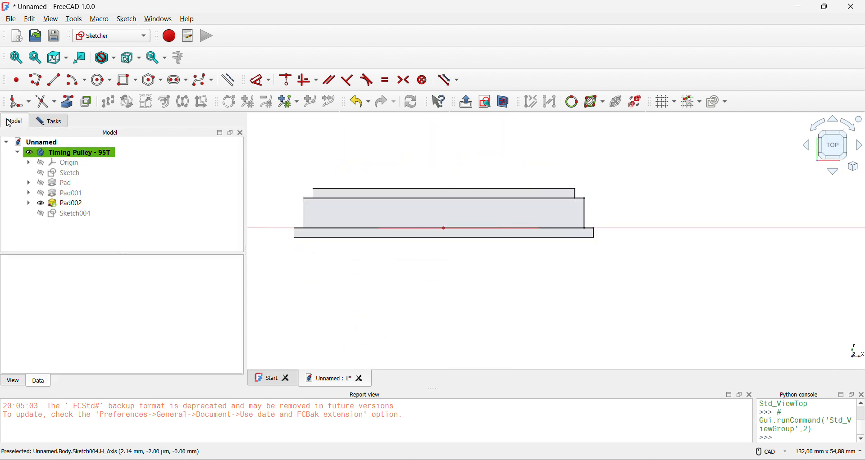
{"action": "left_click", "coordinate": [72, 214]}
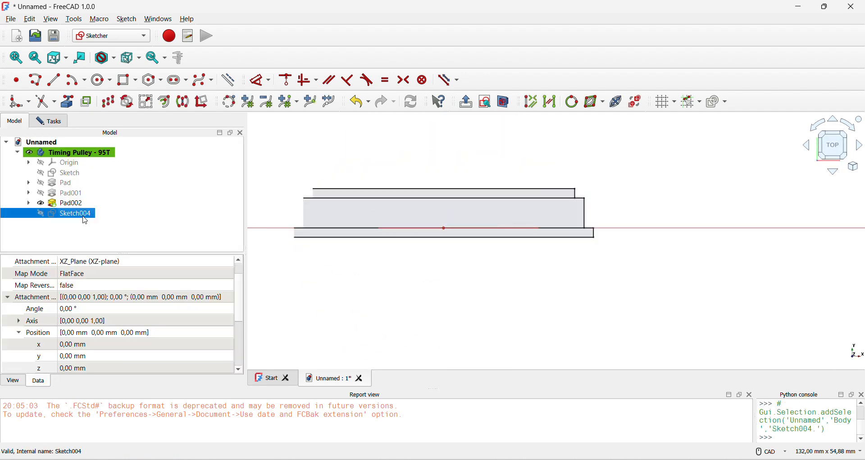
{"action": "left_click", "coordinate": [106, 370]}
{"action": "scroll", "coordinate": [106, 371], "scroll_direction": "down", "scroll_amount": 8}
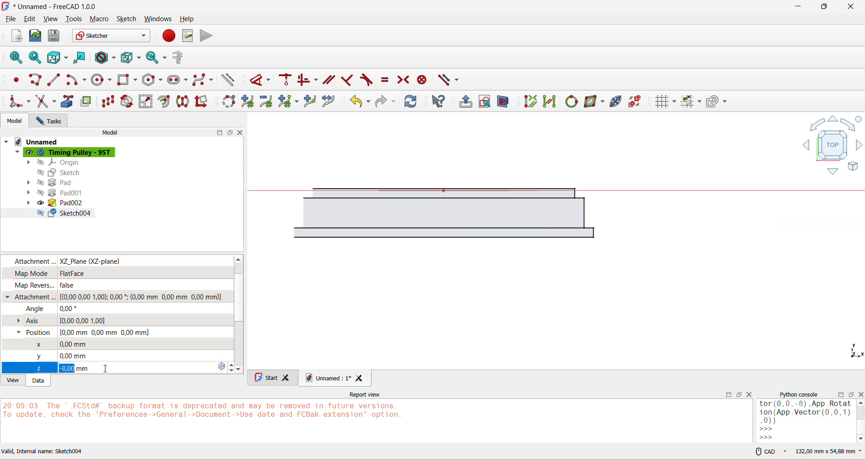
{"action": "left_click_drag", "start_coordinate": [76, 367], "coordinate": [73, 369]}
{"action": "type", "text": "4"}
{"action": "left_click", "coordinate": [439, 160]}
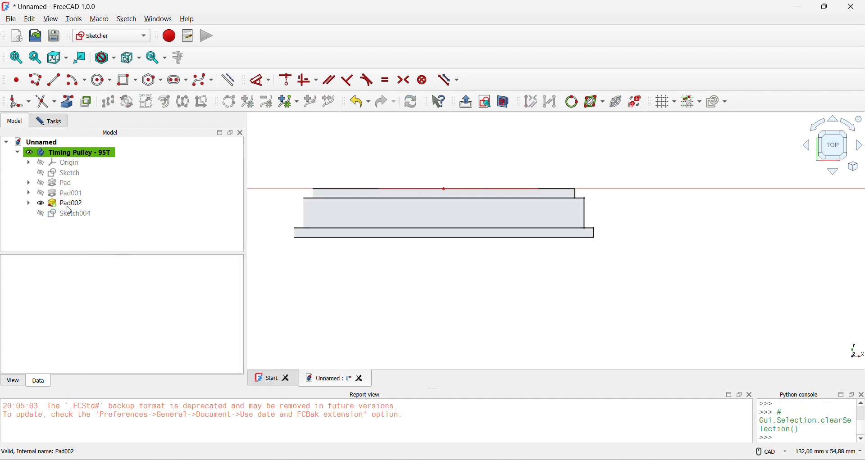
Step: Close the 28 mm circle sketch and pad it by 12 mm in the reversed direction to form the hub
{"action": "left_click", "coordinate": [66, 216]}
{"action": "left_click", "coordinate": [56, 120]}
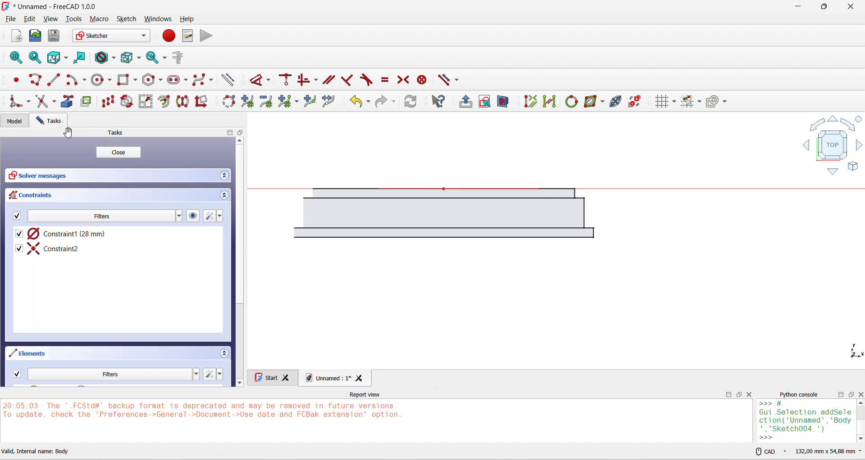
{"action": "left_click", "coordinate": [119, 153]}
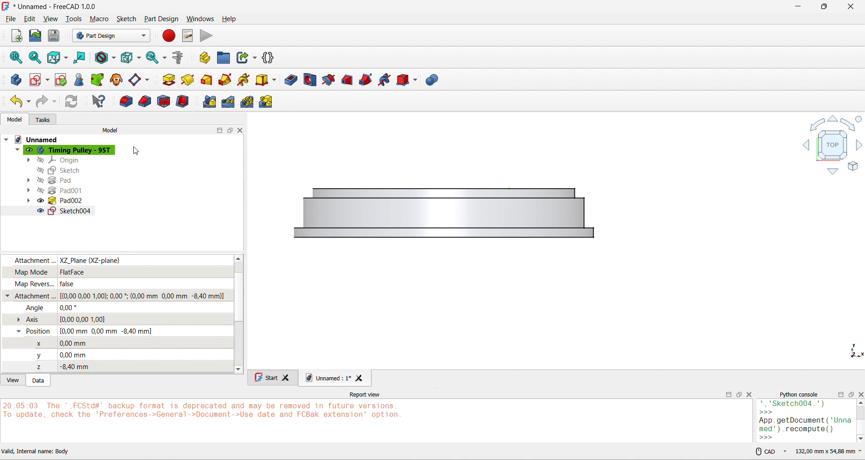
{"action": "left_click", "coordinate": [170, 84]}
{"action": "left_click", "coordinate": [35, 244]}
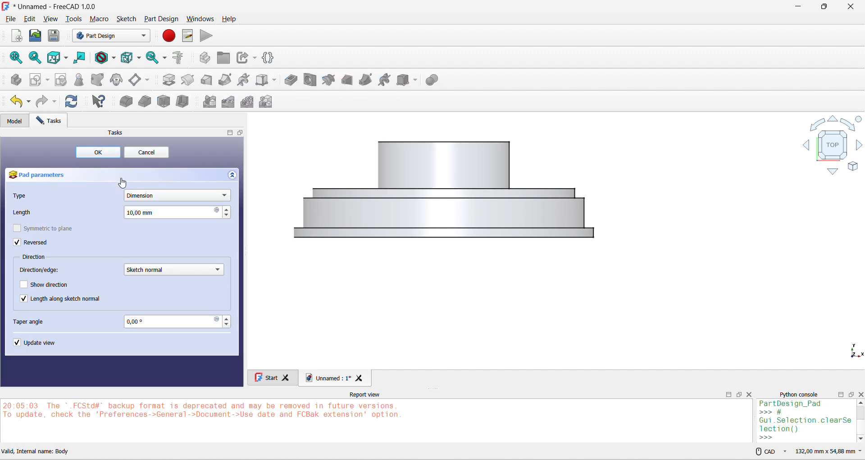
{"action": "left_click", "coordinate": [158, 210]}
{"action": "left_click_drag", "start_coordinate": [160, 213], "coordinate": [112, 216]}
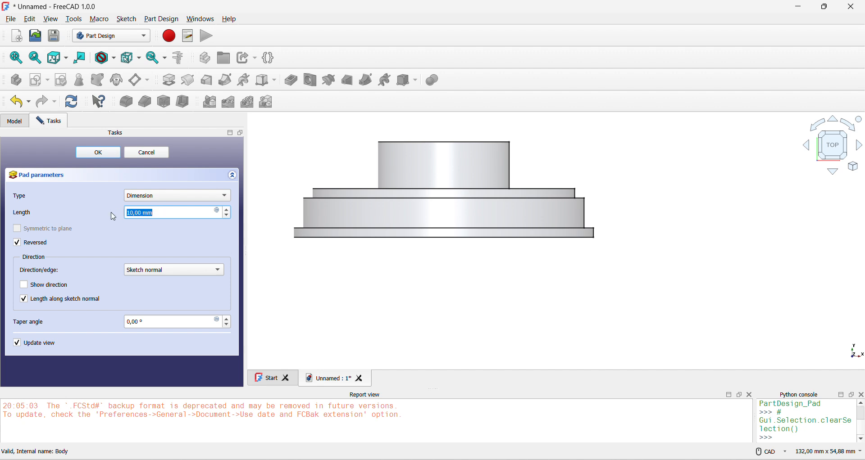
{"action": "type", "text": "12"}
{"action": "left_click", "coordinate": [120, 156]}
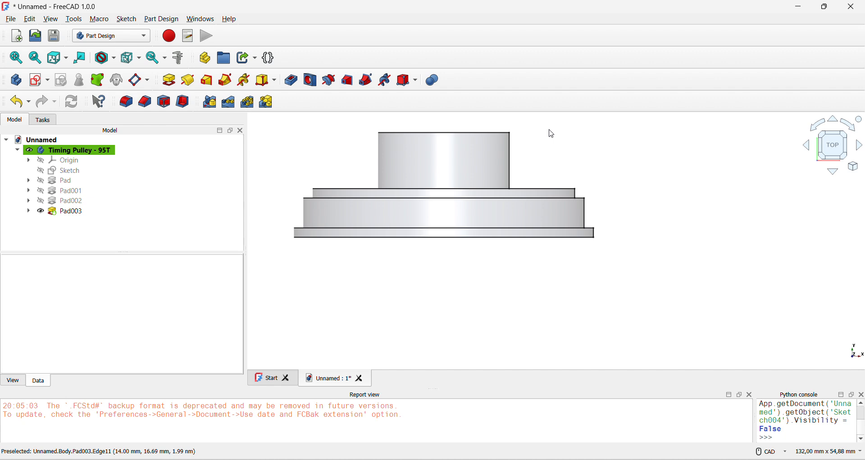
Step: After checking the 80T pulley photo in the browser, sketch an origin-centred circle about 13.6 mm in diameter on the XZ-plane
{"action": "mouse_move", "coordinate": [482, 205]}
{"action": "middle_mouse_down"}
{"action": "mouse_move", "coordinate": [431, 215]}
{"action": "mouse_move", "coordinate": [490, 241]}
{"action": "mouse_move", "coordinate": [480, 207]}
{"action": "middle_mouse_up"}
{"action": "key", "text": "alt+Tab"}
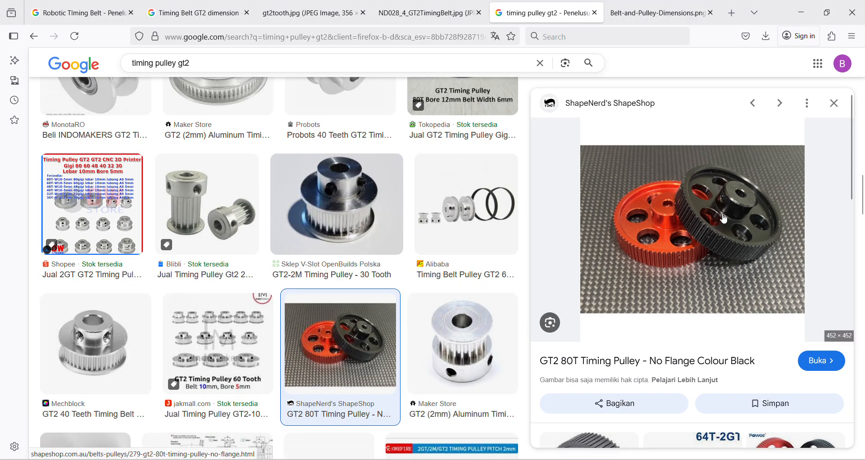
{"action": "key", "text": "alt+Tab"}
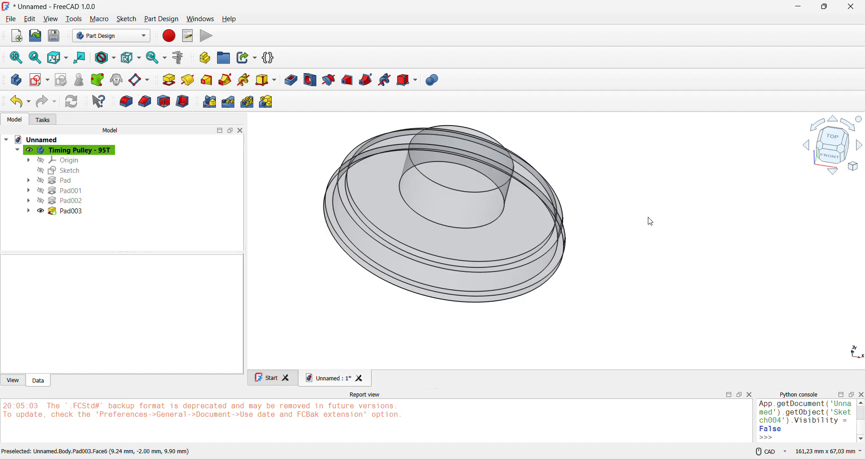
{"action": "left_click", "coordinate": [39, 80]}
{"action": "left_click", "coordinate": [379, 175]}
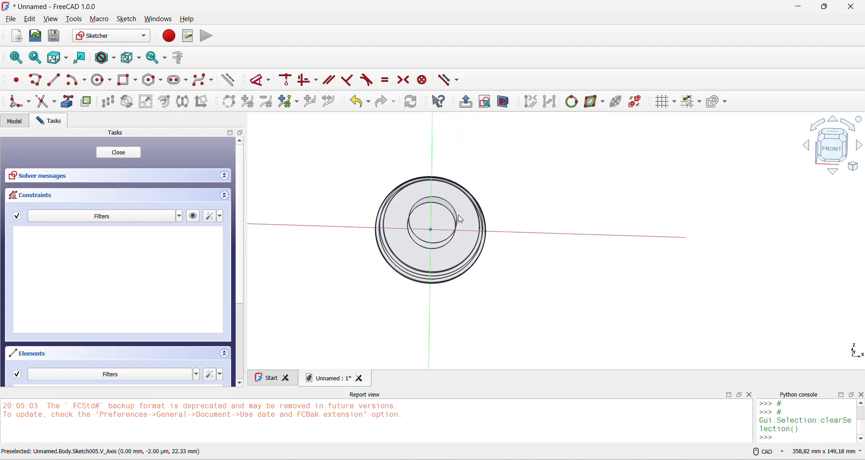
{"action": "left_click", "coordinate": [101, 80]}
{"action": "left_click", "coordinate": [428, 221]}
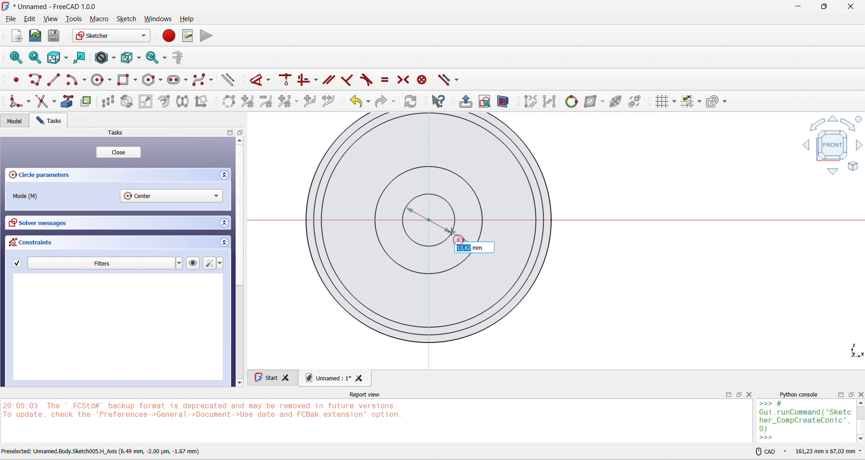
{"action": "left_click", "coordinate": [452, 232]}
{"action": "right_click", "coordinate": [451, 232]}
{"action": "left_click", "coordinate": [451, 232]}
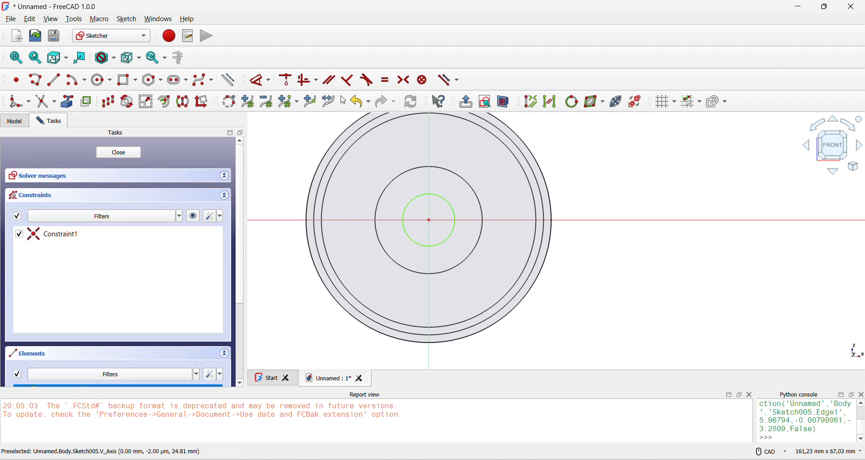
Step: Constrain the bore circle's diameter to 8.1 mm and close the sketch
{"action": "left_click", "coordinate": [260, 81]}
{"action": "left_click", "coordinate": [556, 180]}
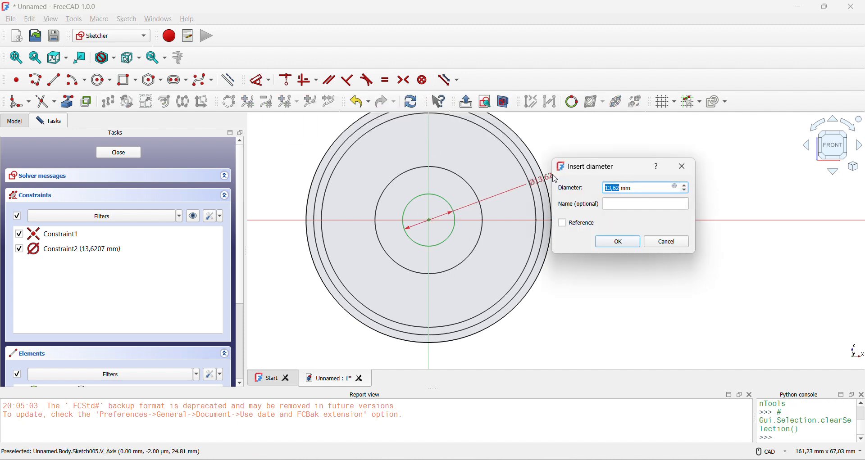
{"action": "type", "text": "8,"}
{"action": "key", "text": "Return"}
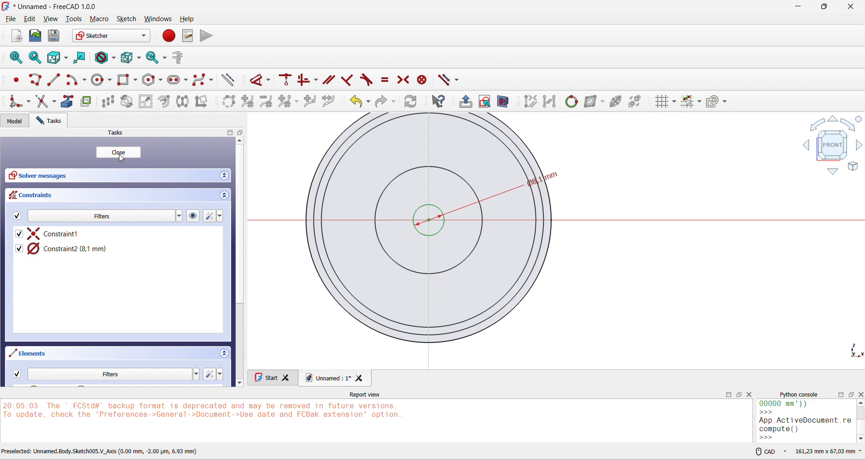
{"action": "left_click", "coordinate": [120, 155]}
Step: Set the 8.1 mm circle sketch's attachment offset to 2 mm along Z
{"action": "key", "text": "2"}
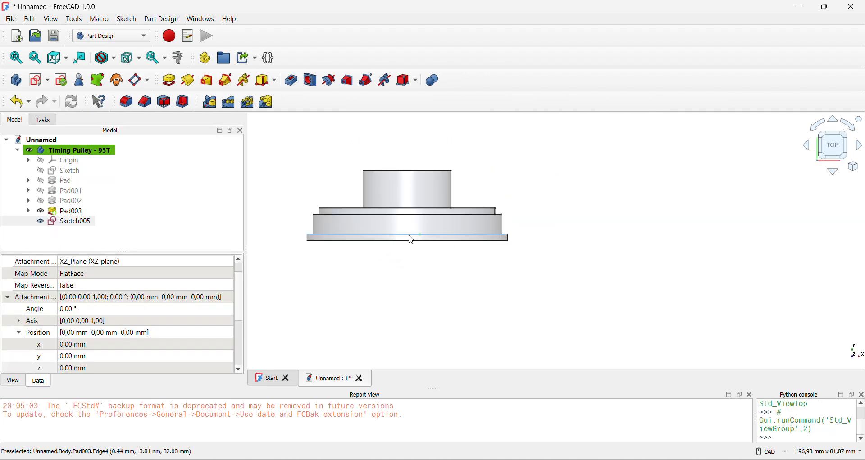
{"action": "left_click", "coordinate": [84, 223]}
{"action": "left_click", "coordinate": [109, 368]}
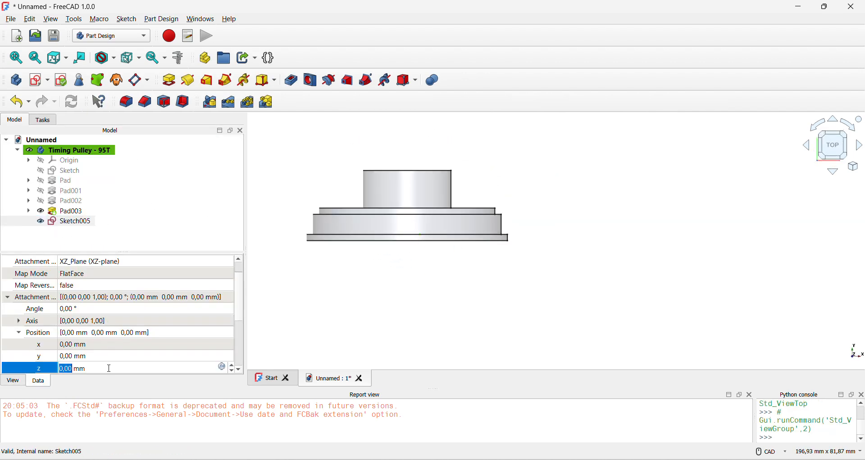
{"action": "scroll", "coordinate": [109, 368], "scroll_direction": "up", "scroll_amount": 2}
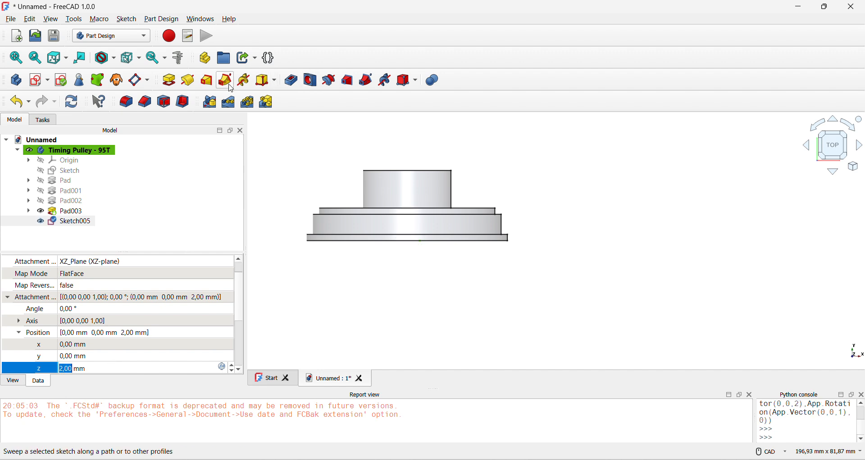
Step: Pocket the 8.1 mm circle through all of the pulley to form the central bore
{"action": "left_click", "coordinate": [291, 80]}
{"action": "left_click", "coordinate": [176, 195]}
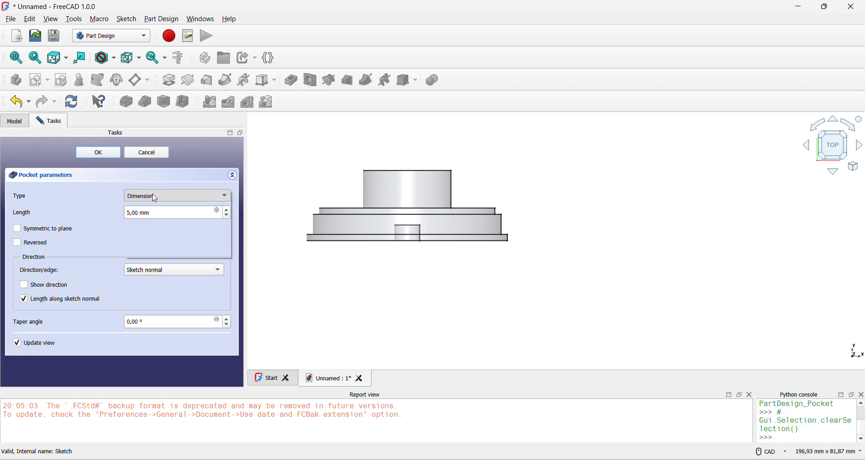
{"action": "left_click", "coordinate": [154, 206]}
{"action": "left_click", "coordinate": [98, 153]}
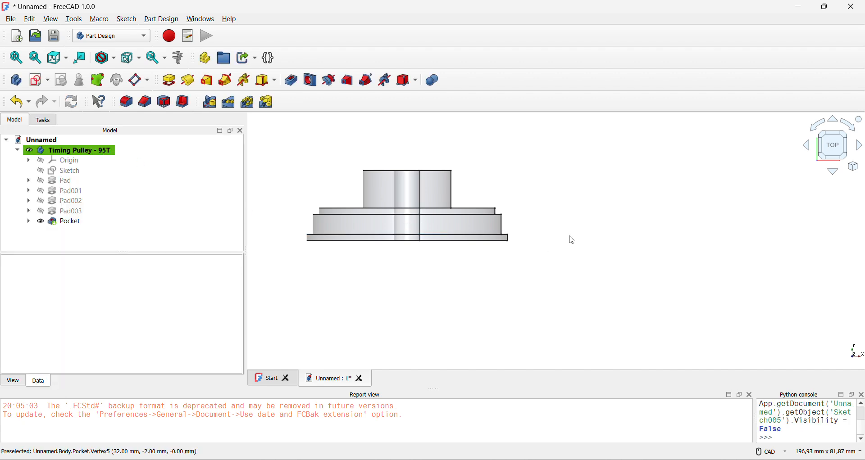
Step: Examine the 80T pulley photo in the browser, the pulley model from several angles, and the first pad's properties
{"action": "scroll", "coordinate": [422, 181], "scroll_direction": "up", "scroll_amount": 2}
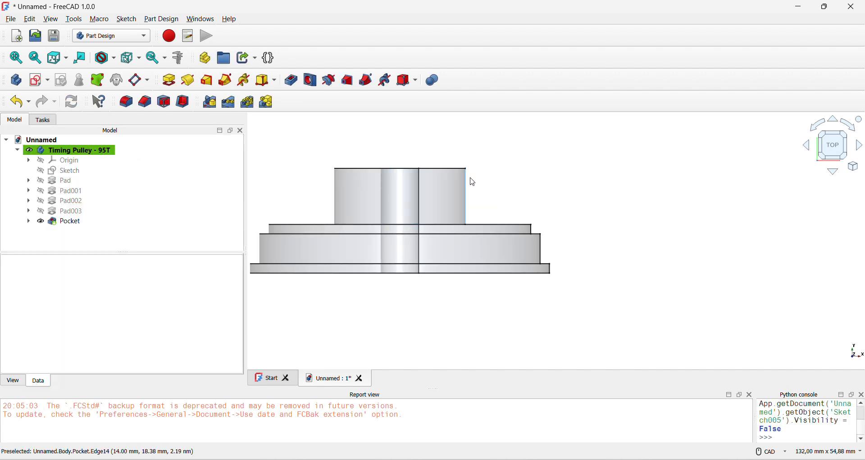
{"action": "key", "text": "alt+Tab"}
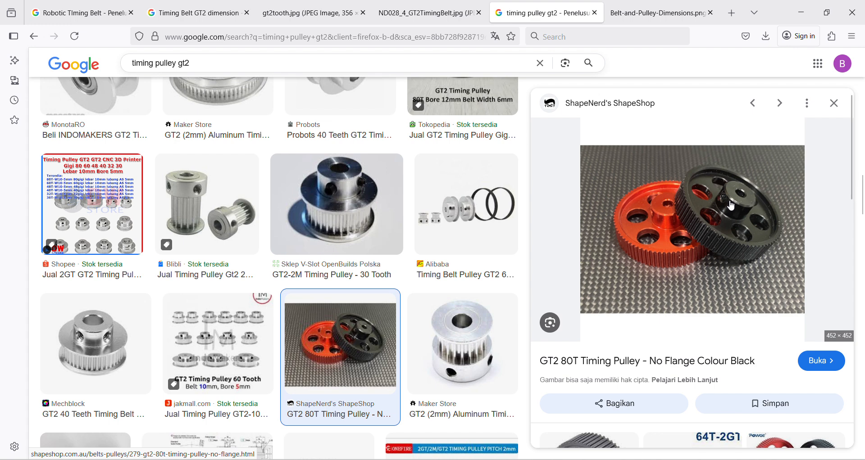
{"action": "key", "text": "alt+Tab"}
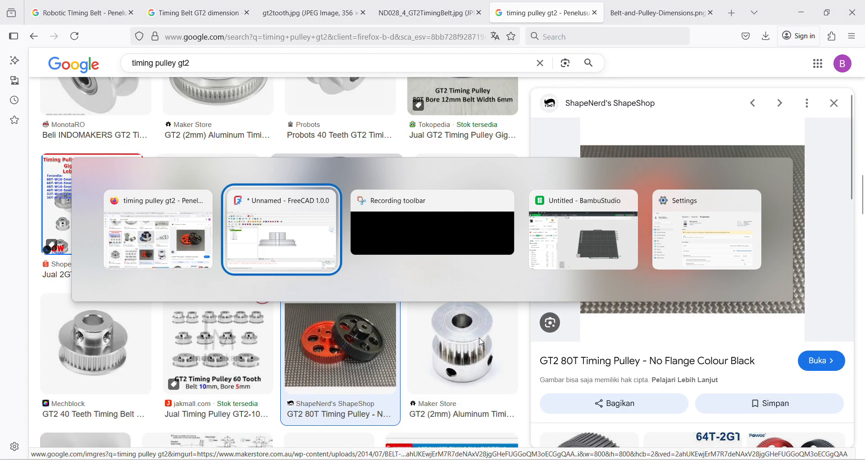
{"action": "middle_click_drag", "start_coordinate": [482, 317], "coordinate": [511, 335]}
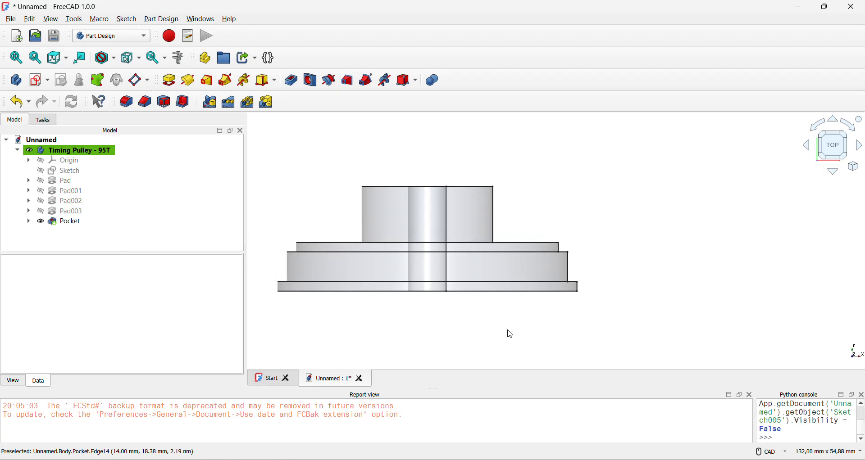
{"action": "mouse_move", "coordinate": [507, 288]}
{"action": "middle_mouse_down"}
{"action": "mouse_move", "coordinate": [484, 309]}
{"action": "mouse_move", "coordinate": [441, 311]}
{"action": "middle_mouse_up"}
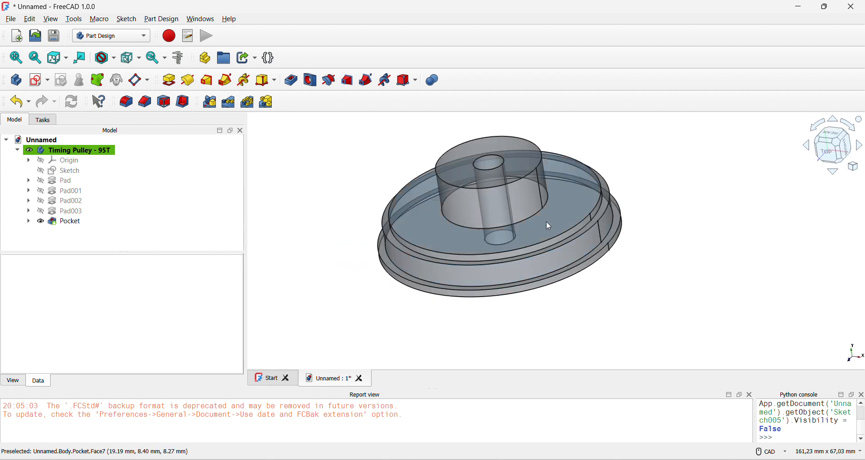
{"action": "mouse_move", "coordinate": [546, 221]}
{"action": "middle_mouse_down"}
{"action": "mouse_move", "coordinate": [462, 201]}
{"action": "mouse_move", "coordinate": [560, 197]}
{"action": "mouse_move", "coordinate": [505, 234]}
{"action": "middle_mouse_up"}
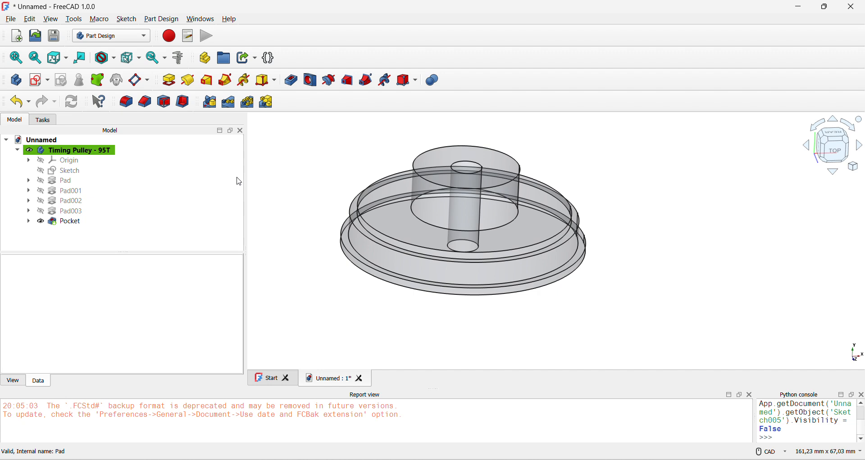
{"action": "left_click", "coordinate": [67, 182]}
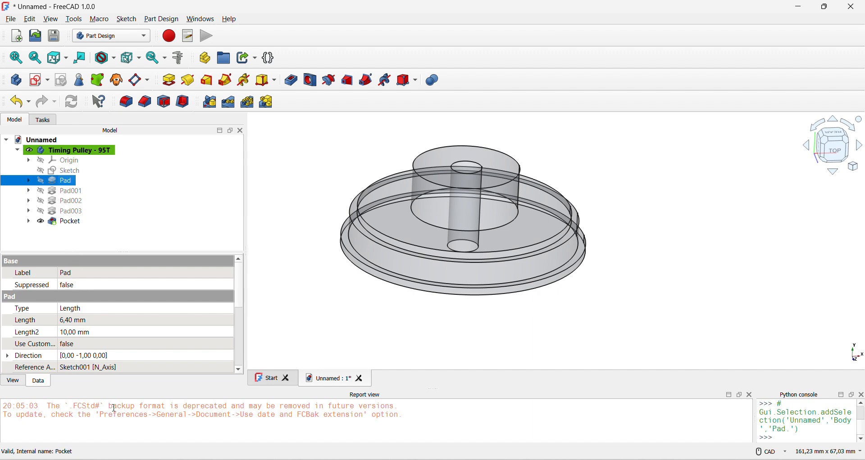
{"action": "left_click", "coordinate": [62, 253]}
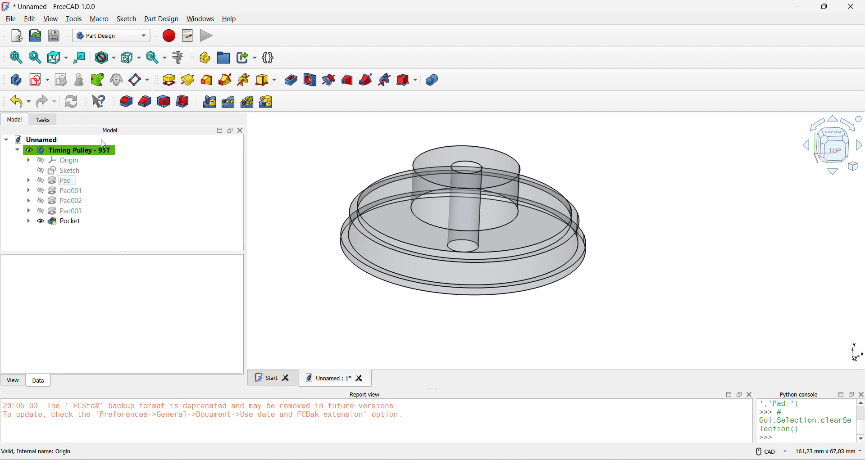
Step: Start a new sketch on the XZ-plane and draw a circle about 1.75 mm in diameter where the vertical axis meets the main disc's edge
{"action": "left_click", "coordinate": [39, 80]}
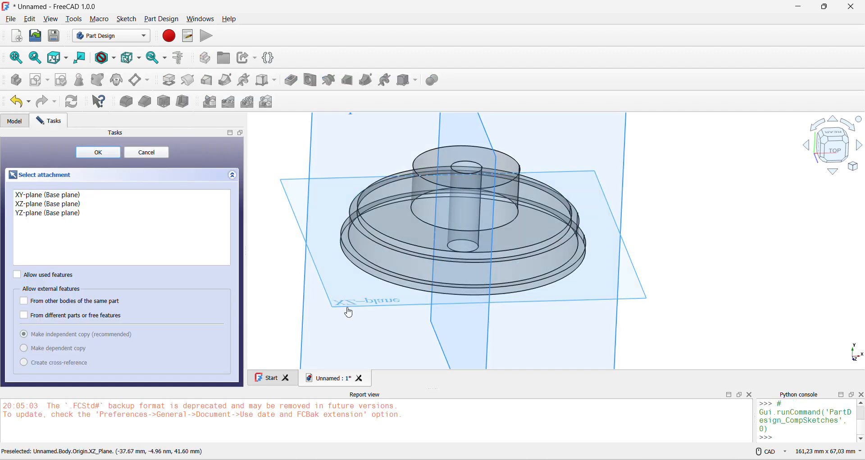
{"action": "left_click", "coordinate": [349, 311]}
{"action": "scroll", "coordinate": [495, 193], "scroll_direction": "up", "scroll_amount": 2}
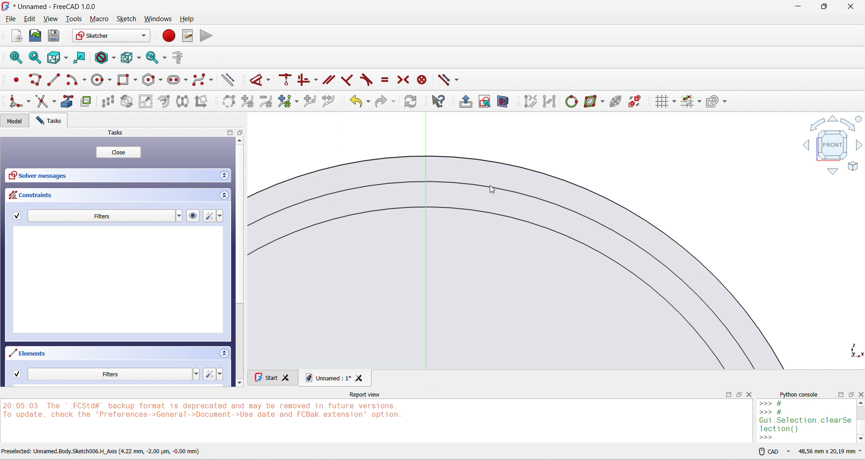
{"action": "left_click", "coordinate": [99, 80]}
{"action": "scroll", "coordinate": [405, 175], "scroll_direction": "up", "scroll_amount": 4}
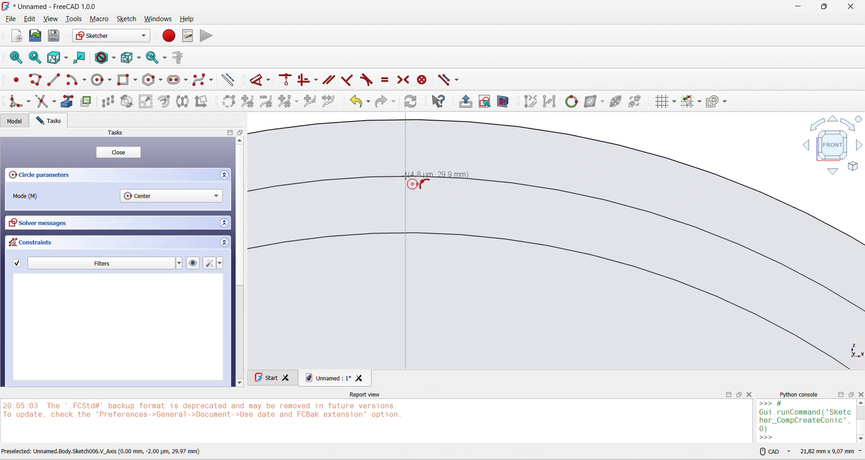
{"action": "left_click", "coordinate": [405, 177]}
{"action": "left_click", "coordinate": [421, 197]}
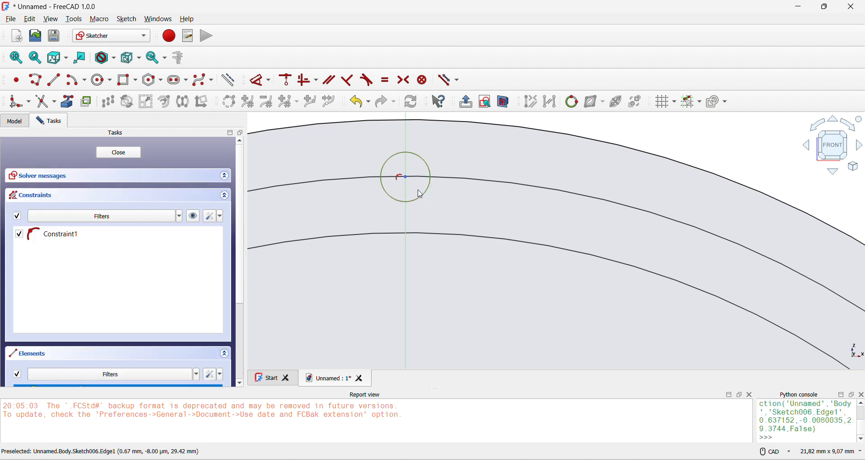
Step: Set the tooth circle's diameter to 1 mm, move its centre to about 30 mm from the origin on the vertical axis, and close the sketch
{"action": "left_click", "coordinate": [261, 81]}
{"action": "left_click", "coordinate": [505, 142]}
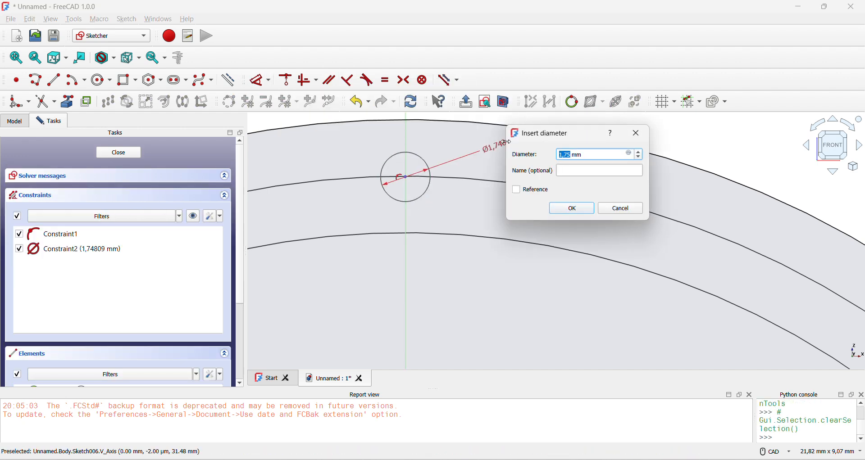
{"action": "type", "text": "1"}
{"action": "key", "text": "Return"}
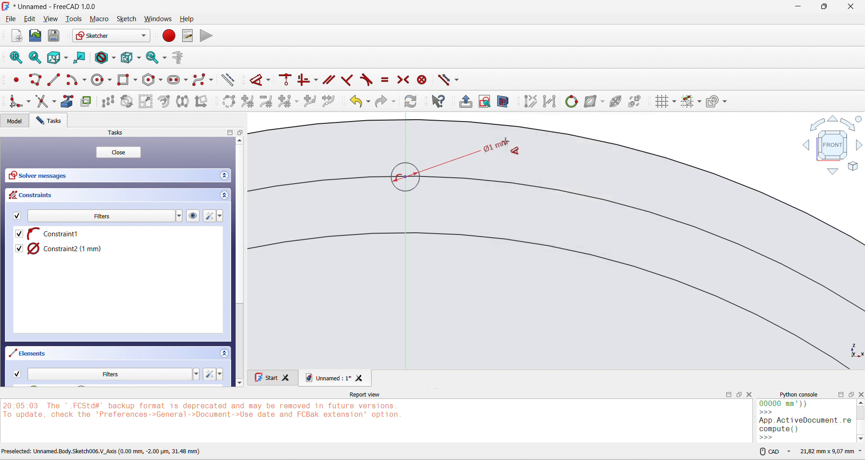
{"action": "scroll", "coordinate": [417, 180], "scroll_direction": "up", "scroll_amount": 3}
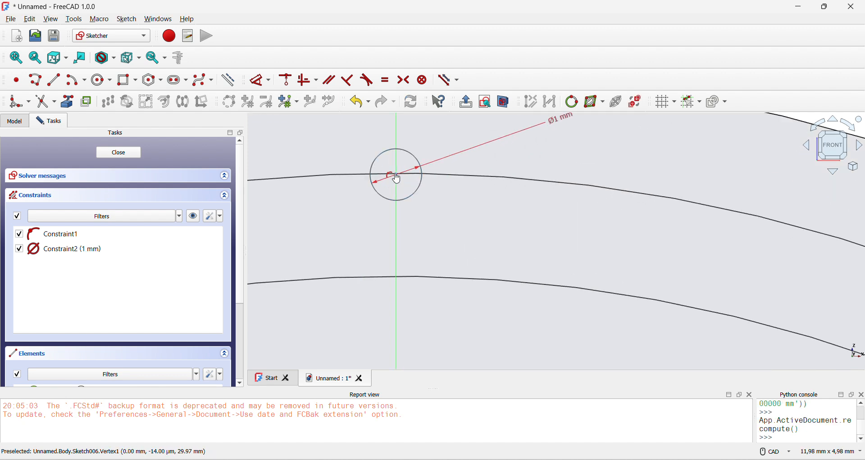
{"action": "left_click_drag", "start_coordinate": [395, 175], "coordinate": [397, 174]}
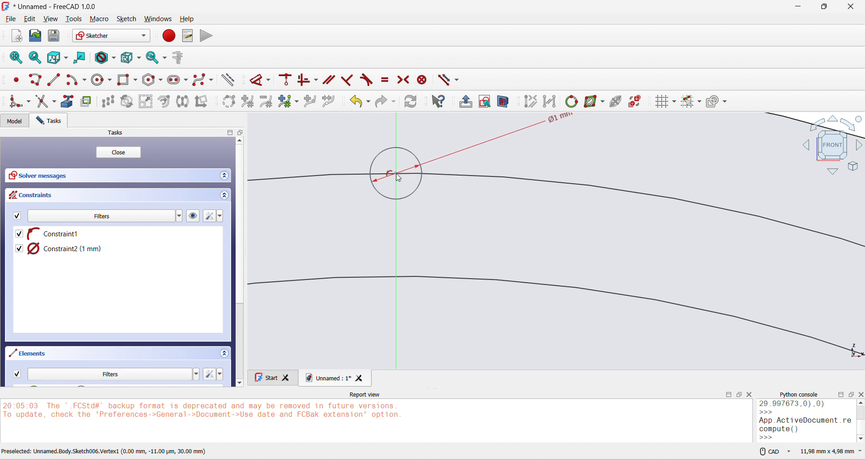
{"action": "left_click", "coordinate": [125, 152]}
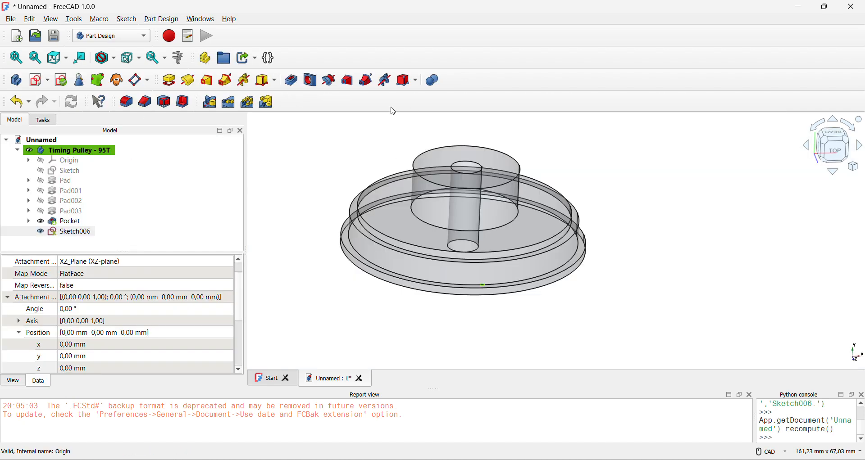
Step: Pocket the 1 mm circle 12 mm deep to cut the first tooth groove in the disc's rim
{"action": "left_click", "coordinate": [291, 81]}
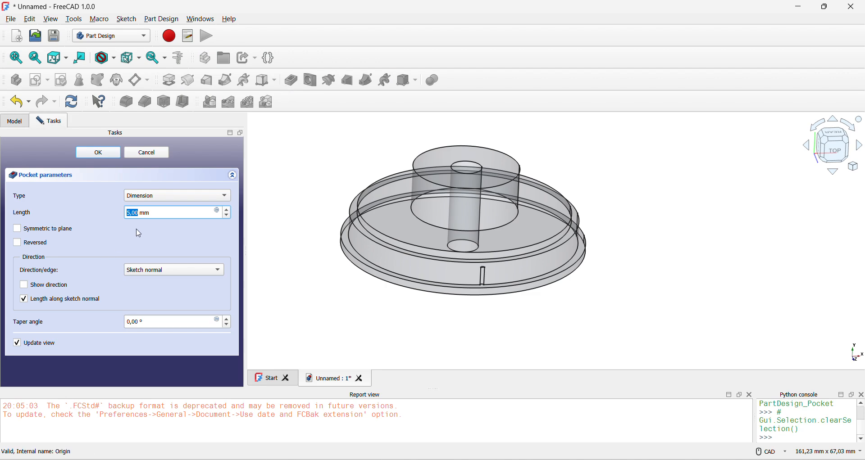
{"action": "left_click", "coordinate": [169, 215]}
{"action": "scroll", "coordinate": [170, 216], "scroll_direction": "up", "scroll_amount": 7}
{"action": "left_click", "coordinate": [116, 156]}
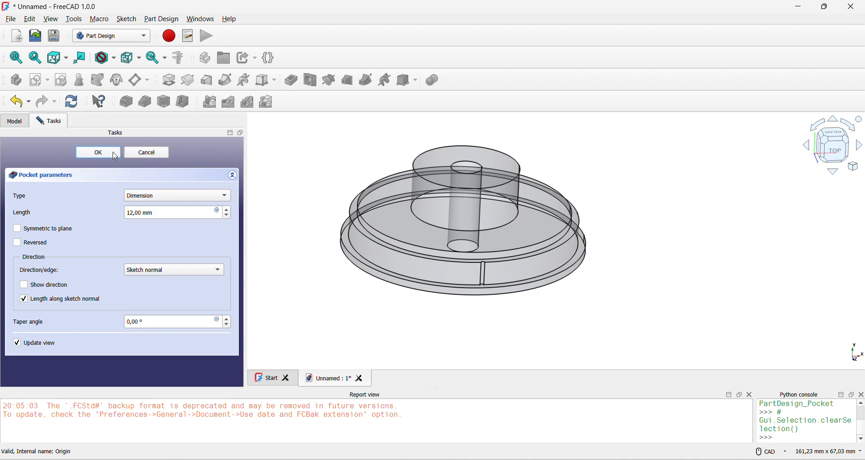
Step: Create a polar pattern of the tooth groove pocket with 95 occurrences over 360° around the normal sketch axis
{"action": "left_click", "coordinate": [78, 233]}
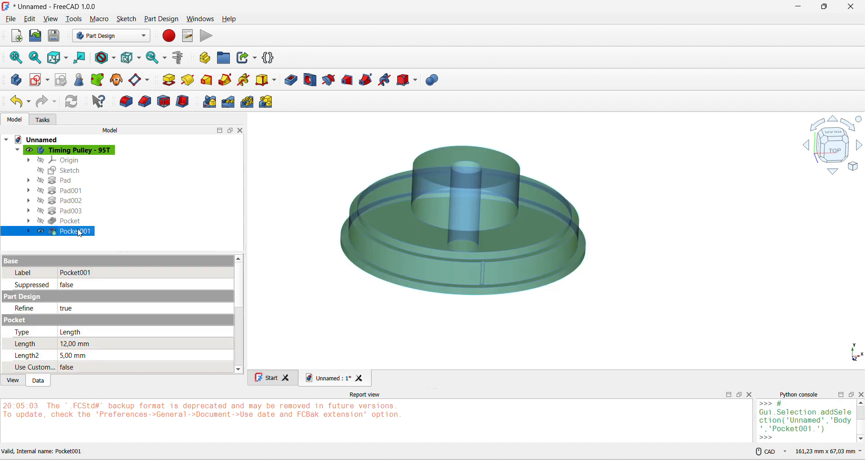
{"action": "left_click", "coordinate": [248, 102]}
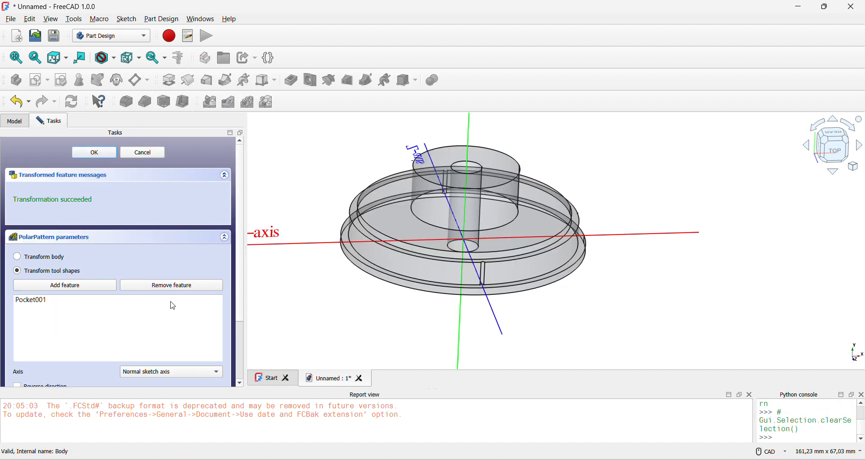
{"action": "scroll", "coordinate": [241, 220], "scroll_direction": "down", "scroll_amount": 3}
{"action": "left_click", "coordinate": [141, 355]}
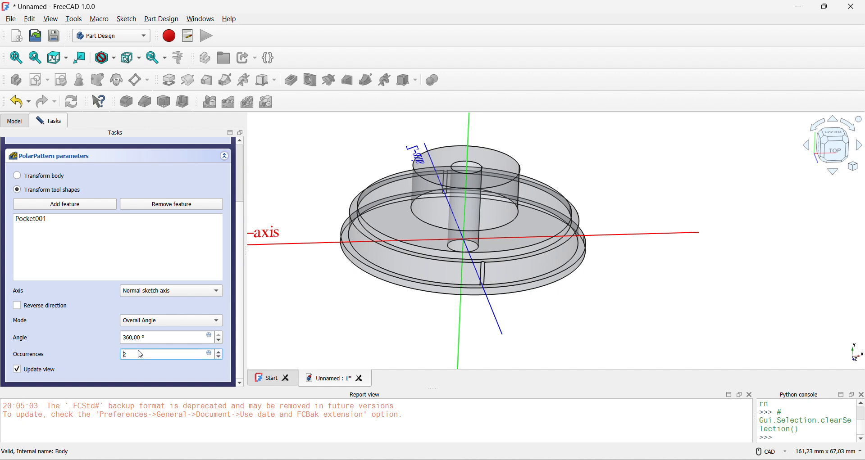
{"action": "type", "text": "95"}
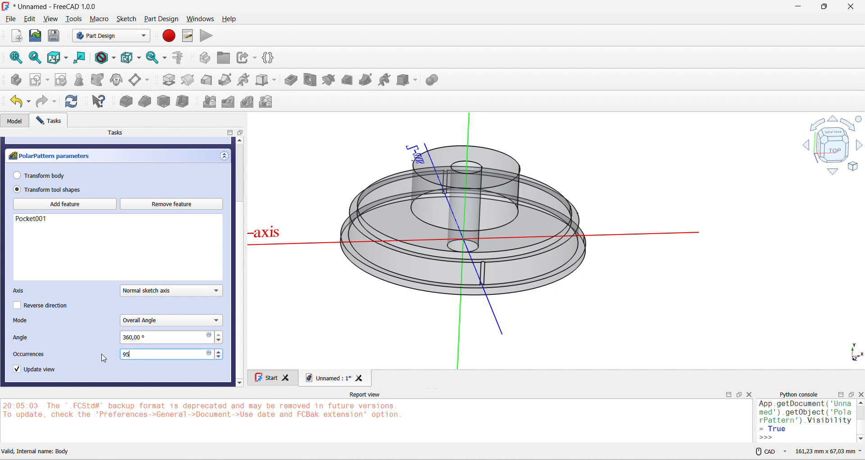
{"action": "key", "text": "Return"}
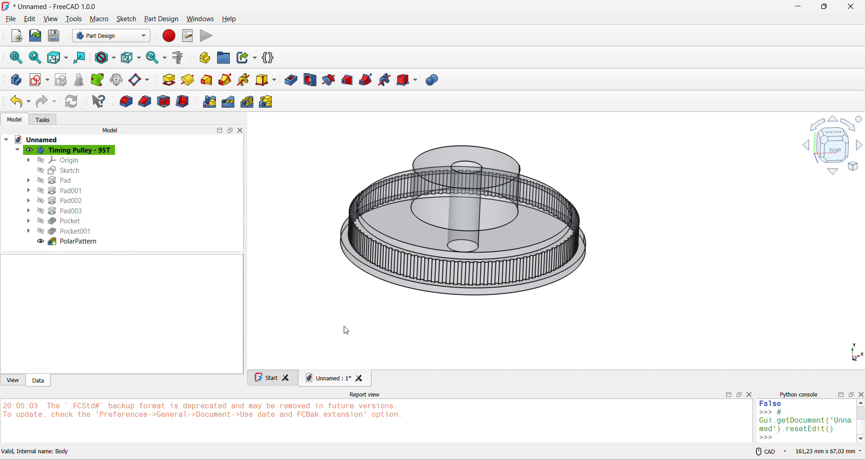
Step: Examine the patterned tooth grooves on the rim up close and review the constraints in the groove's sketch
{"action": "scroll", "coordinate": [457, 270], "scroll_direction": "up", "scroll_amount": 3}
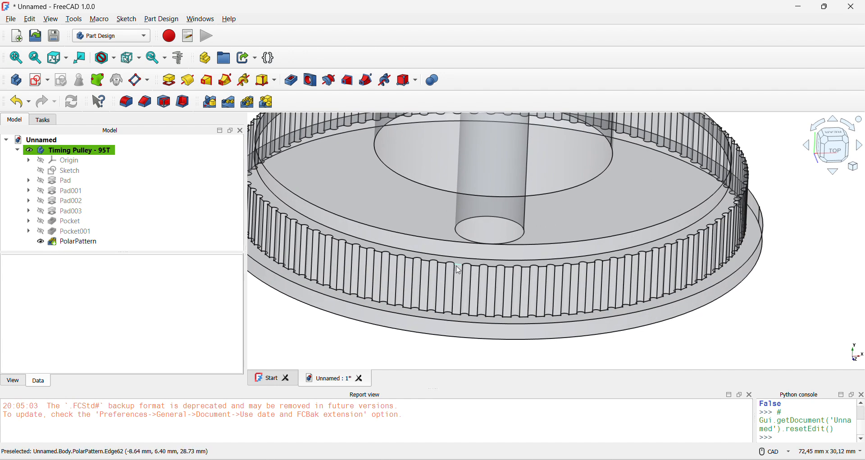
{"action": "scroll", "coordinate": [488, 274], "scroll_direction": "up", "scroll_amount": 3}
{"action": "scroll", "coordinate": [491, 270], "scroll_direction": "down", "scroll_amount": 5}
{"action": "right_click", "coordinate": [471, 267]}
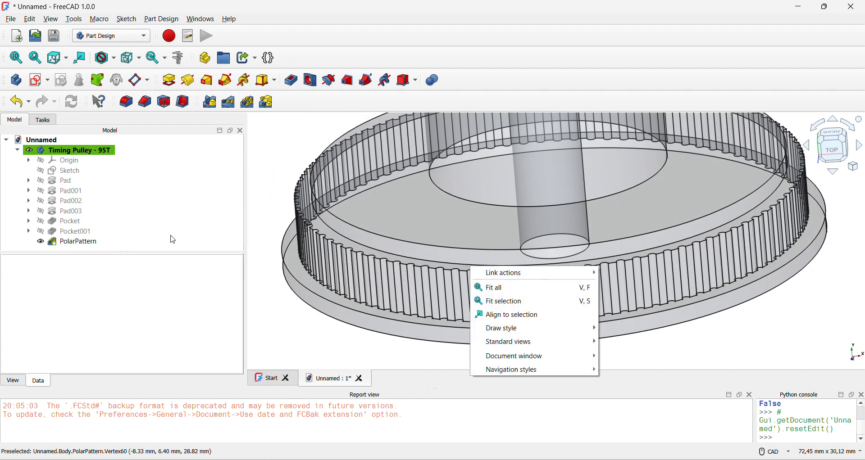
{"action": "left_click", "coordinate": [108, 232]}
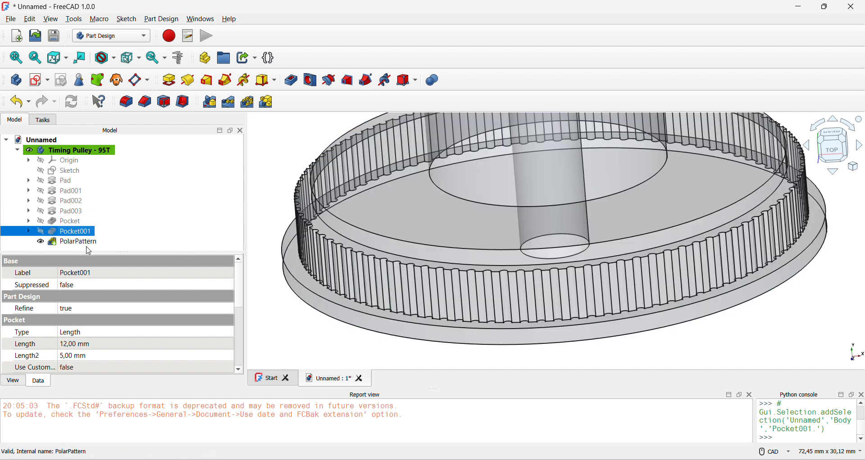
{"action": "scroll", "coordinate": [479, 279], "scroll_direction": "up", "scroll_amount": 5}
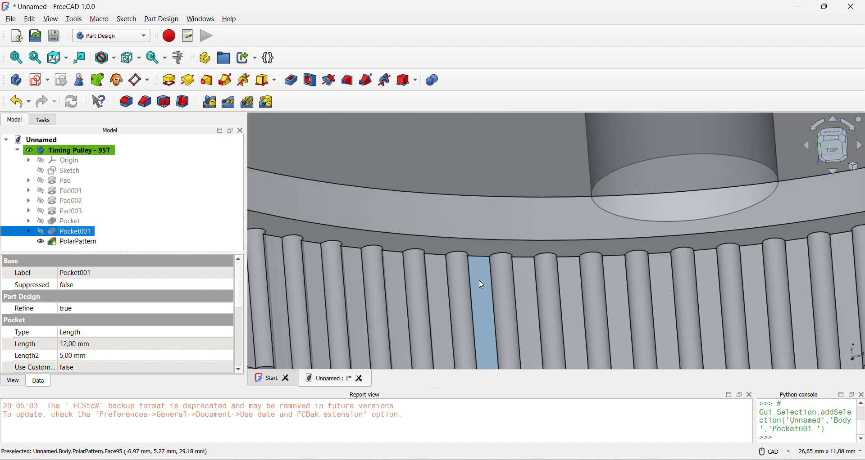
{"action": "left_click", "coordinate": [28, 231]}
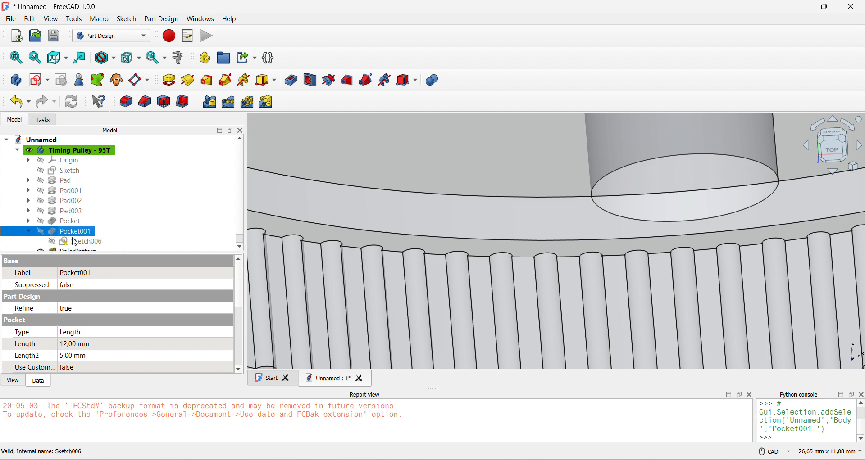
{"action": "left_click", "coordinate": [86, 242]}
{"action": "double_click", "coordinate": [86, 242]}
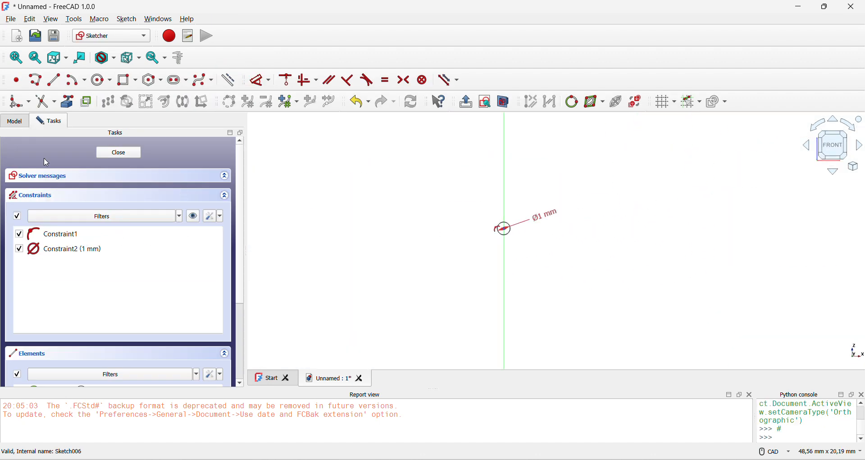
{"action": "left_click", "coordinate": [119, 153]}
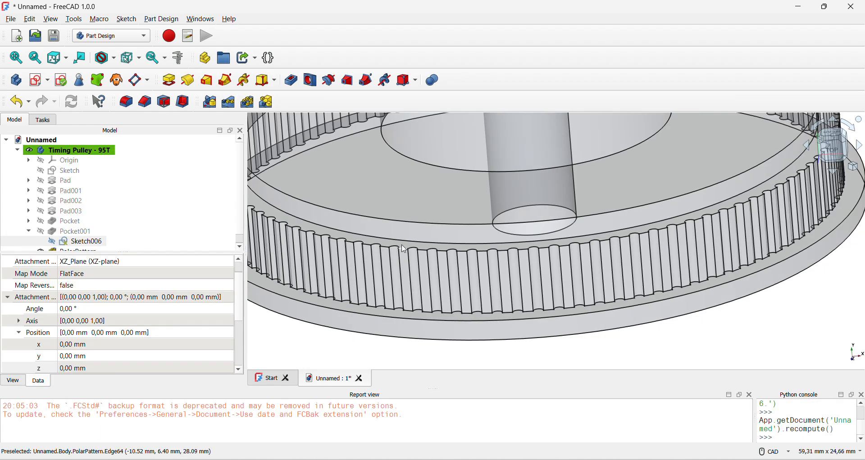
{"action": "scroll", "coordinate": [467, 261], "scroll_direction": "down", "scroll_amount": 2}
{"action": "middle_click_drag", "start_coordinate": [479, 261], "coordinate": [475, 258]}
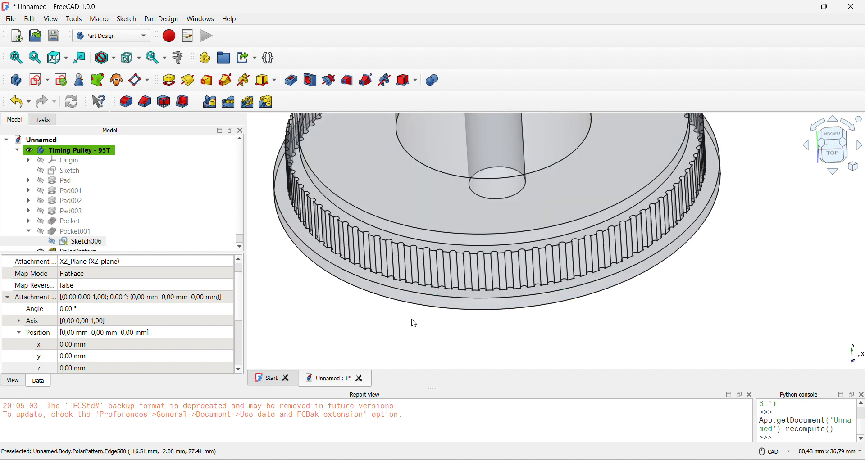
{"action": "middle_click_drag", "start_coordinate": [470, 323], "coordinate": [474, 334]}
{"action": "scroll", "coordinate": [95, 213], "scroll_direction": "down", "scroll_amount": 1}
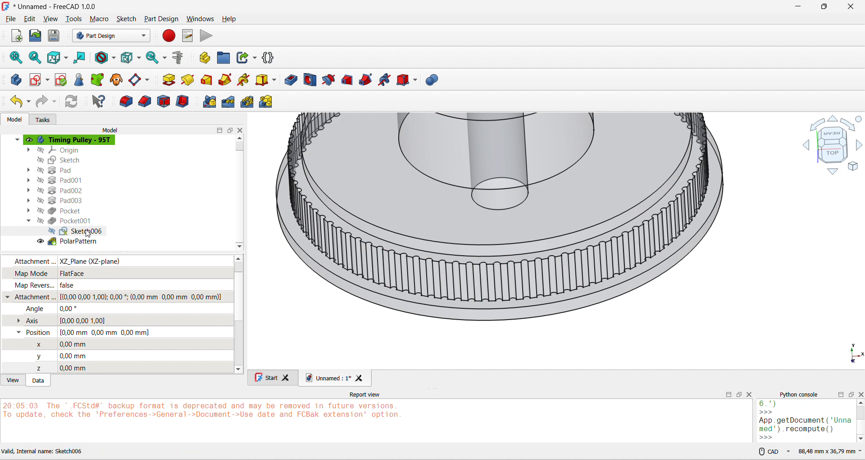
{"action": "left_click", "coordinate": [85, 244]}
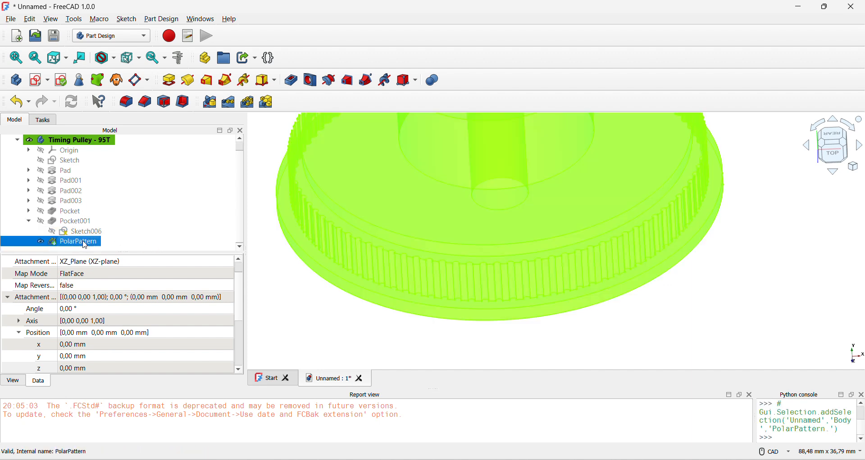
{"action": "left_click", "coordinate": [451, 334]}
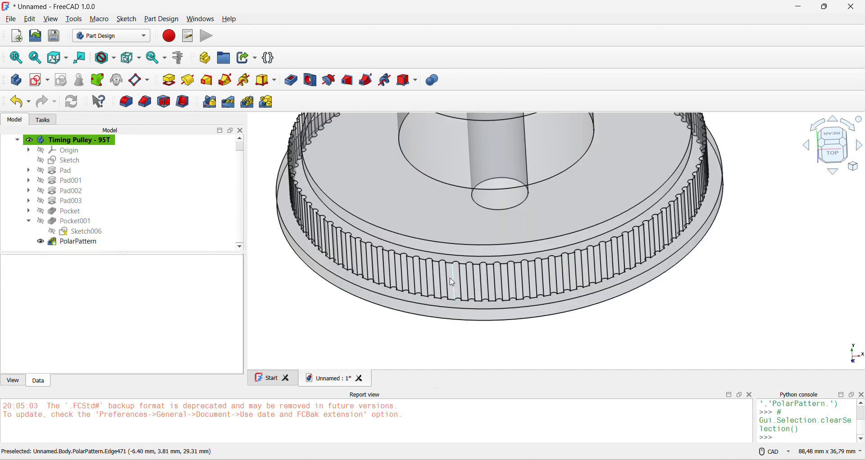
Step: Delete the polar pattern together with the tooth groove pocket and its sketch
{"action": "left_click", "coordinate": [71, 244]}
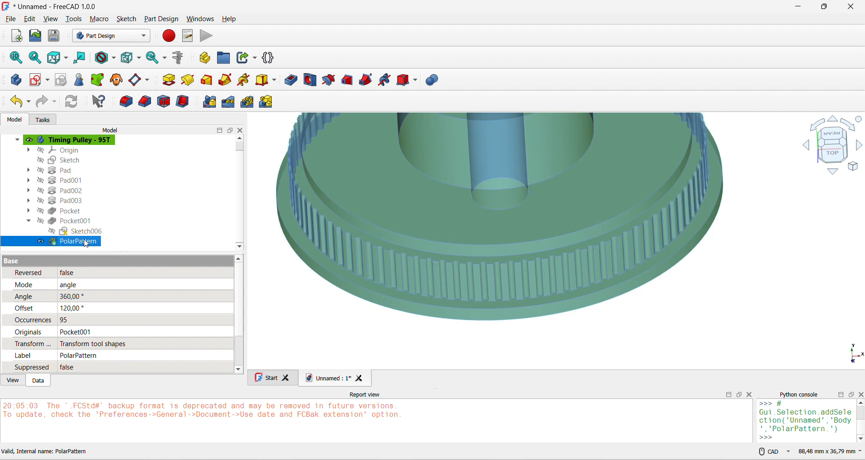
{"action": "key", "text": "Delete"}
{"action": "left_click", "coordinate": [72, 231]}
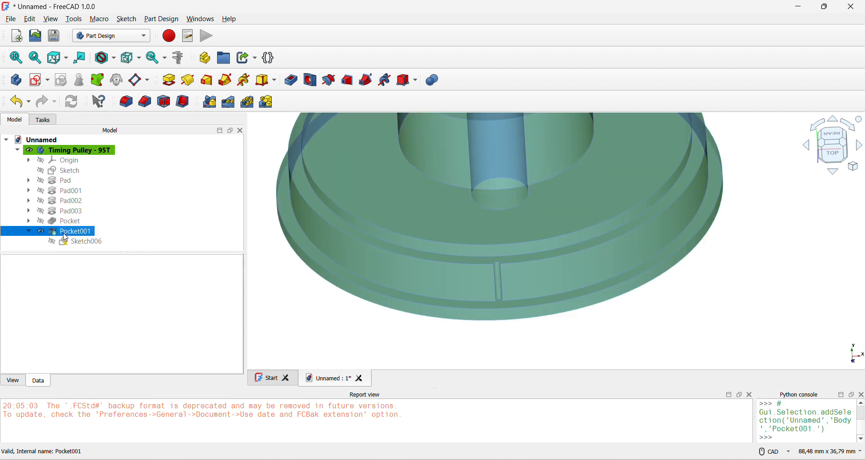
{"action": "key", "text": "Delete"}
{"action": "key", "text": "Delete"}
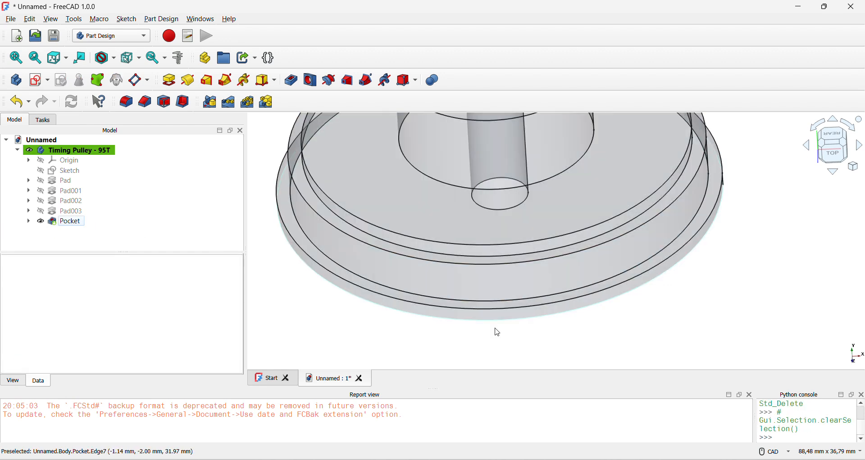
Step: Start a new sketch on the YZ-plane and draw a circle on the horizontal axis within the hub, centred about 14.5 mm from the origin
{"action": "middle_click_drag", "start_coordinate": [494, 263], "coordinate": [526, 357]}
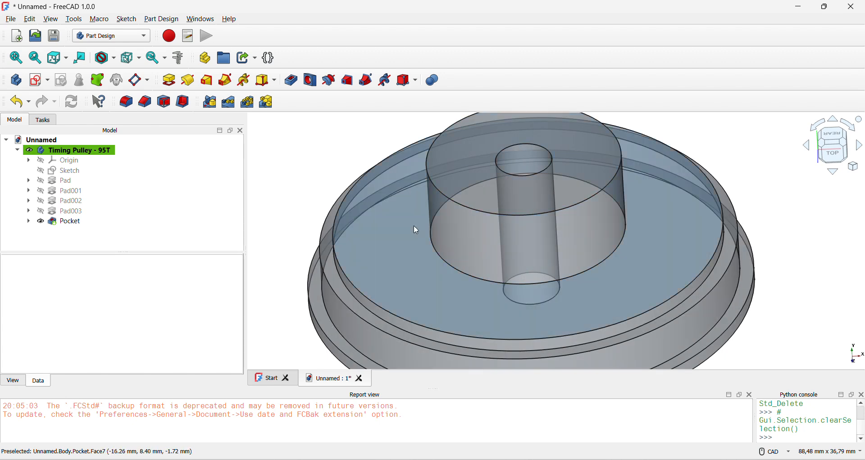
{"action": "left_click", "coordinate": [37, 81]}
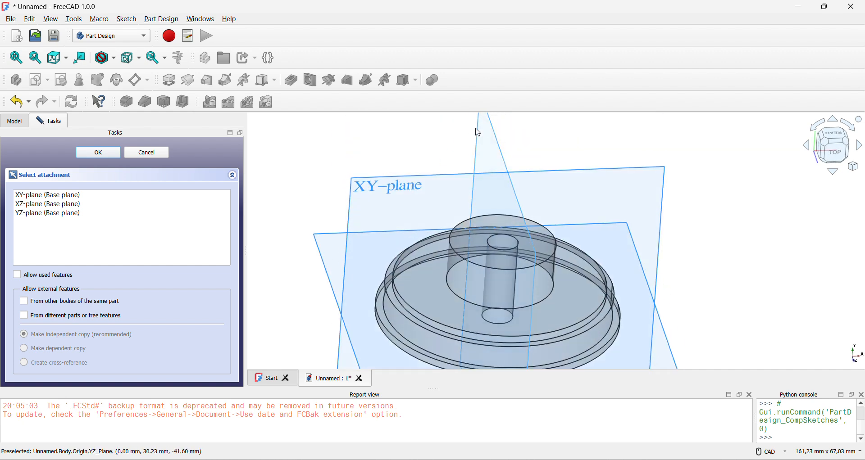
{"action": "left_click", "coordinate": [491, 132]}
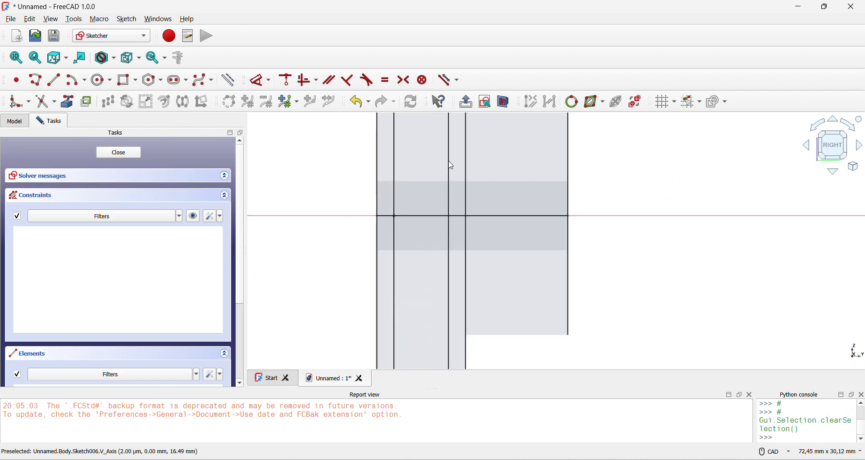
{"action": "left_click", "coordinate": [111, 80]}
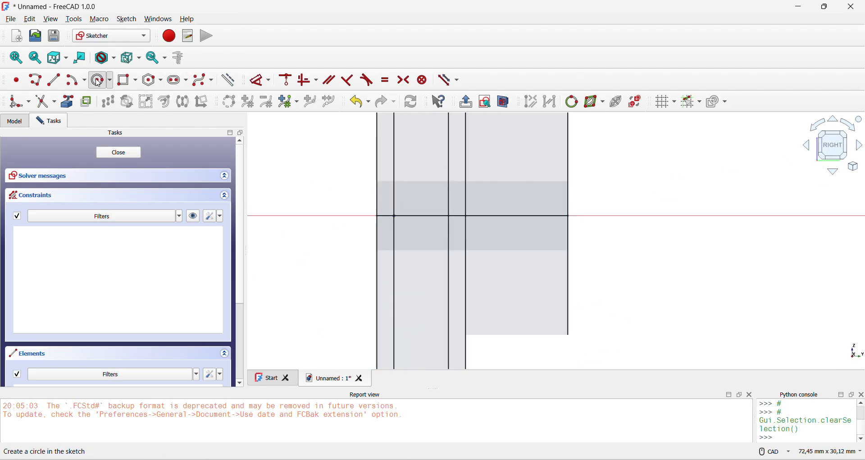
{"action": "left_click", "coordinate": [519, 217]}
{"action": "left_click", "coordinate": [524, 194]}
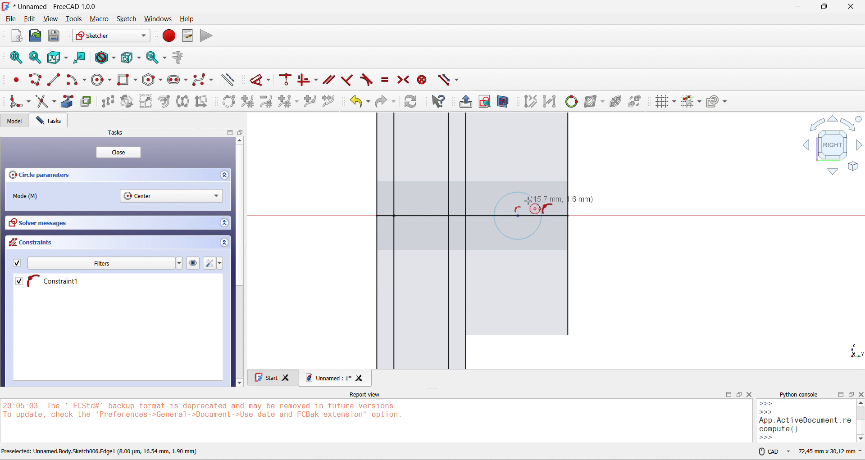
Step: Dimension the circle's centre 14 mm horizontally from the origin and enlarge the circle to about 12.4 mm in diameter
{"action": "left_click", "coordinate": [518, 218]}
{"action": "left_click", "coordinate": [260, 79]}
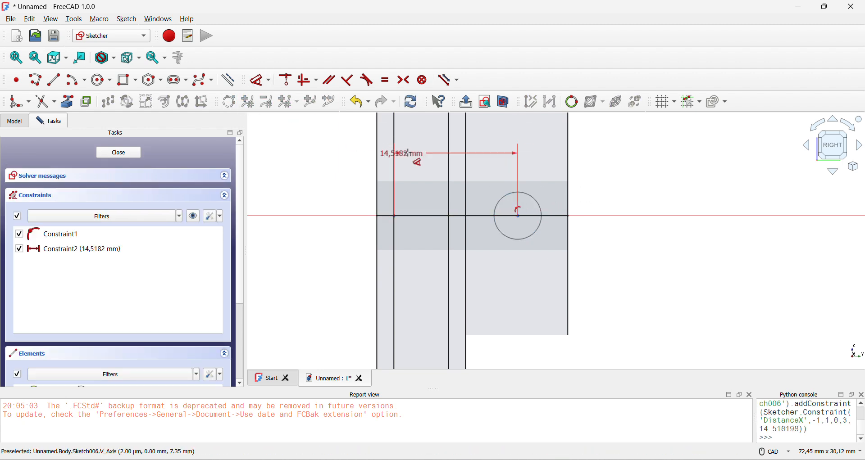
{"action": "left_click", "coordinate": [442, 149]}
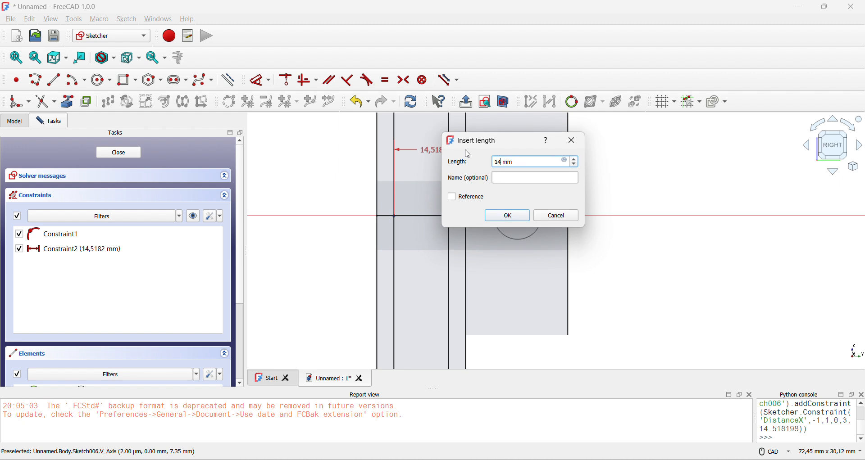
{"action": "key", "text": "Return"}
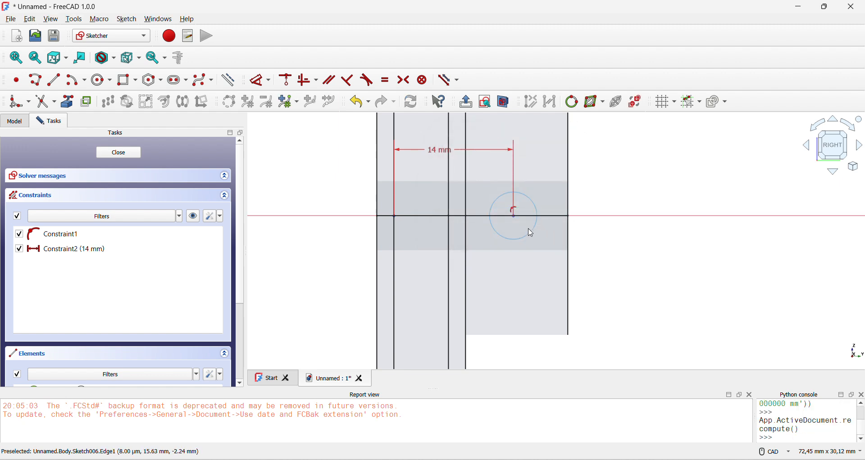
{"action": "left_click_drag", "start_coordinate": [529, 232], "coordinate": [557, 255]}
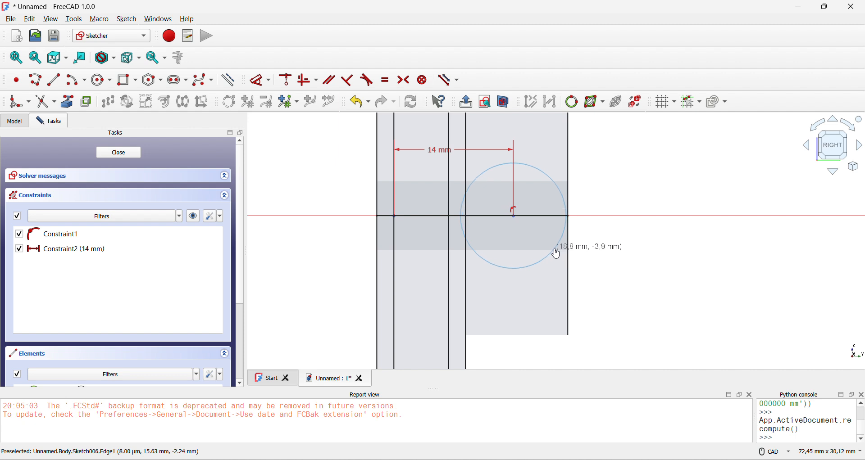
Step: Set the horizontal distance between the origin and the circle's centre to 14.4 mm
{"action": "double_click", "coordinate": [437, 150]}
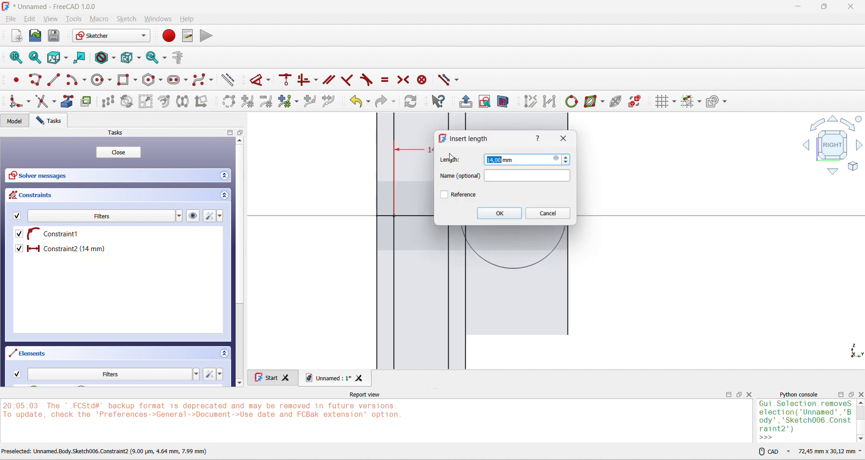
{"action": "left_click_drag", "start_coordinate": [498, 160], "coordinate": [509, 159]}
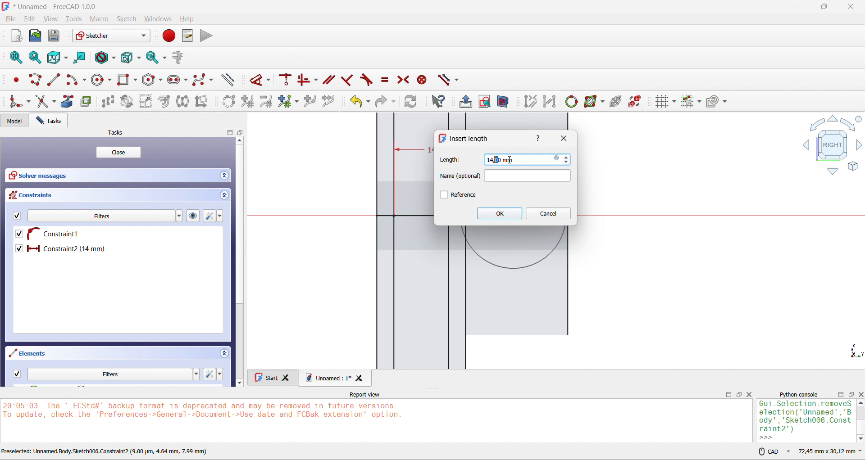
{"action": "type", "text": "4"}
{"action": "key", "text": "Return"}
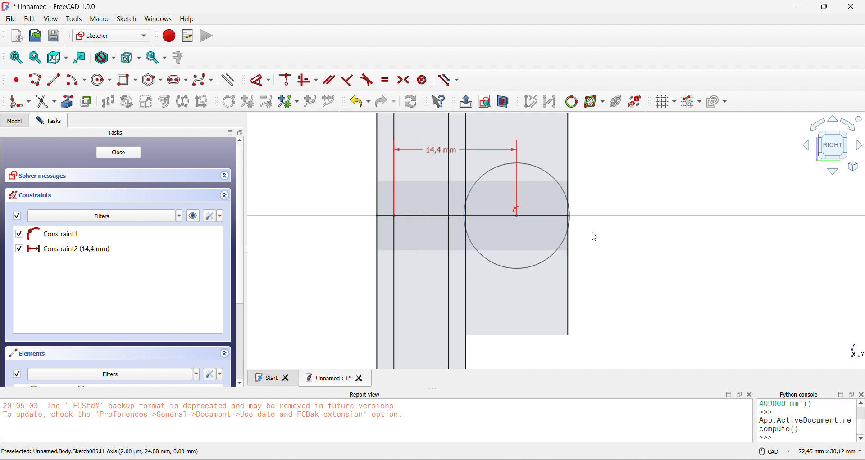
Step: Constrain the hub circle's diameter to 4.4 mm and close the sketch
{"action": "left_click", "coordinate": [559, 252]}
{"action": "left_click", "coordinate": [264, 85]}
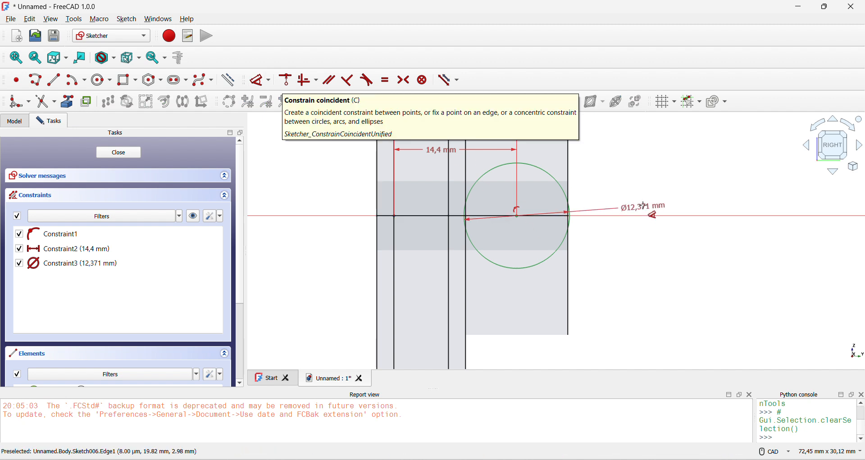
{"action": "left_click", "coordinate": [638, 191]}
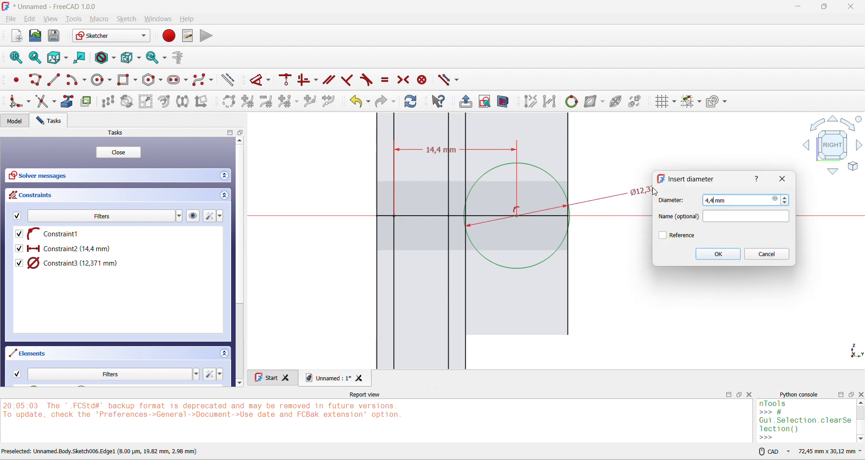
{"action": "key", "text": "Return"}
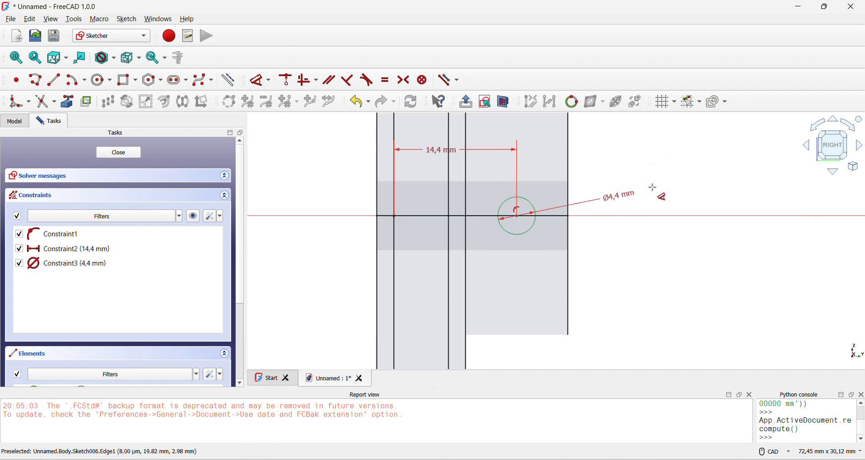
{"action": "left_click", "coordinate": [135, 153]}
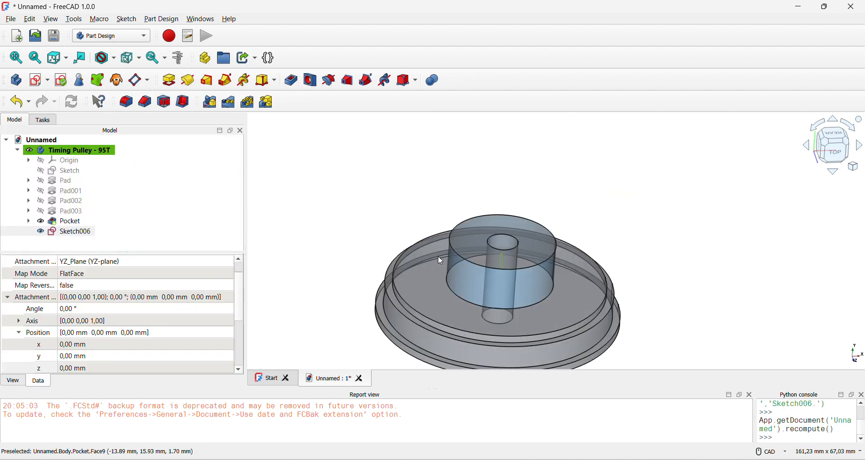
Step: Pocket the 4.4 mm hub circle Through all to cut the side hole from the bore outward
{"action": "left_click", "coordinate": [291, 81]}
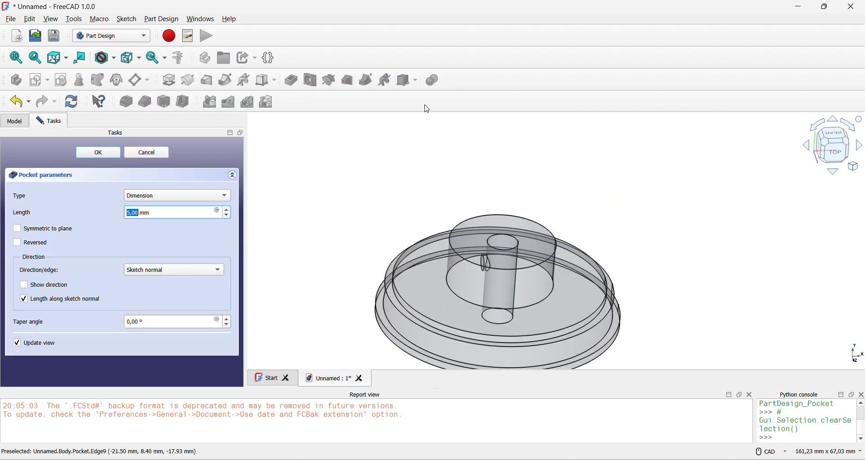
{"action": "left_click", "coordinate": [197, 199]}
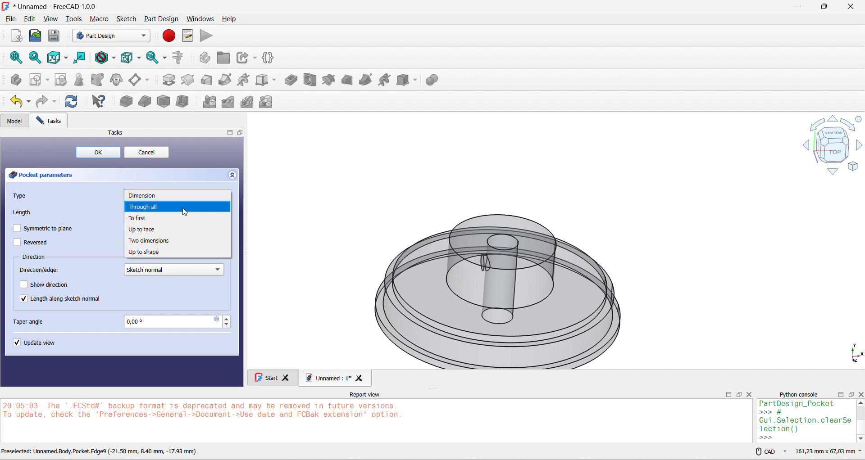
{"action": "left_click", "coordinate": [190, 207]}
{"action": "key", "text": "Return"}
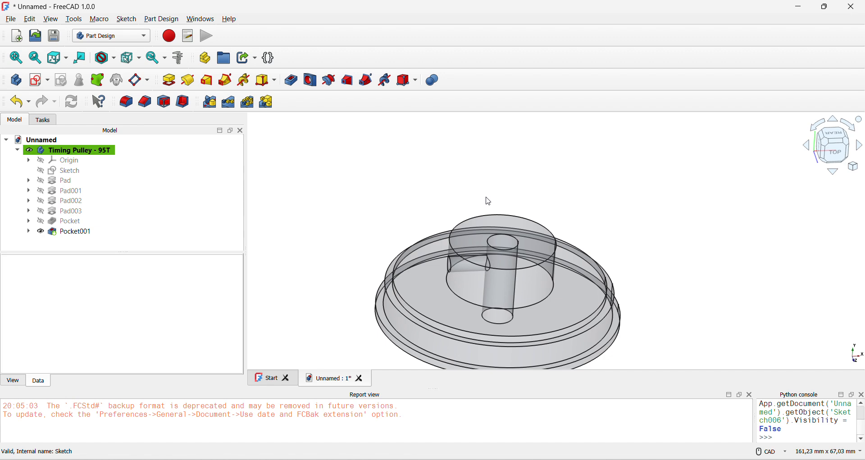
Step: Start a new sketch on the YZ-plane and draw a hexagon around the side hole, about 7.7 mm across flats, with a corner on the horizontal axis
{"action": "left_click", "coordinate": [39, 80]}
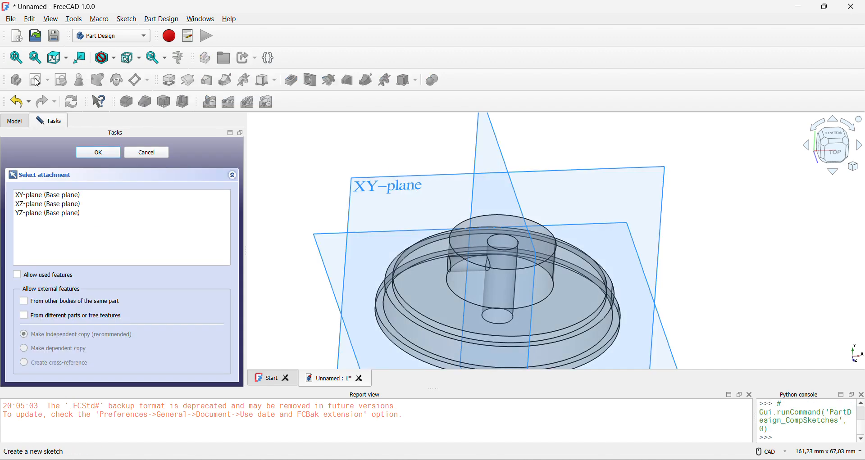
{"action": "left_click", "coordinate": [481, 191]}
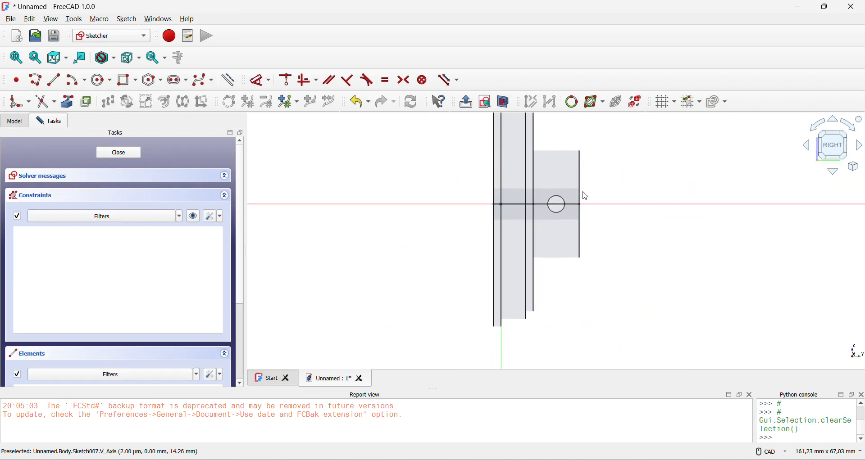
{"action": "scroll", "coordinate": [586, 218], "scroll_direction": "up", "scroll_amount": 6}
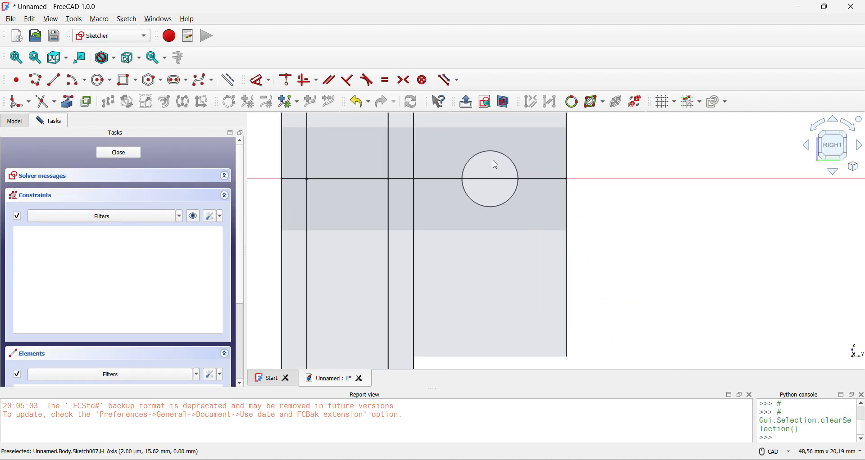
{"action": "middle_click_drag", "start_coordinate": [495, 165], "coordinate": [453, 174]}
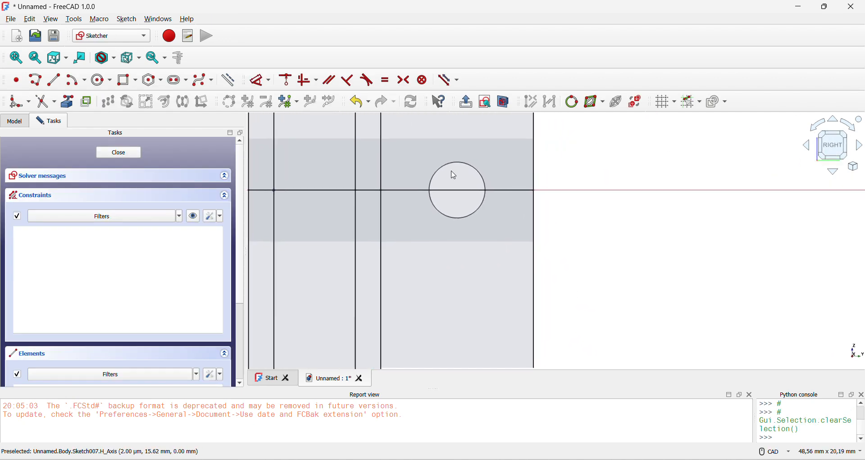
{"action": "left_click", "coordinate": [154, 82]}
{"action": "left_click", "coordinate": [457, 191]}
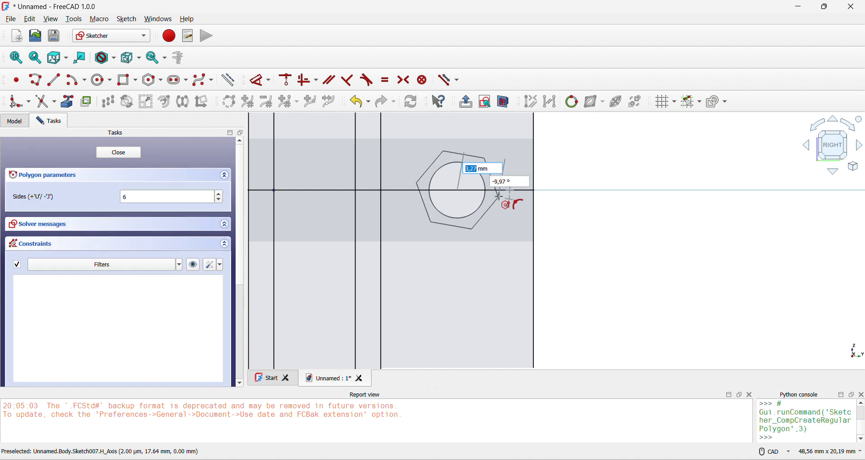
{"action": "left_click", "coordinate": [517, 191]}
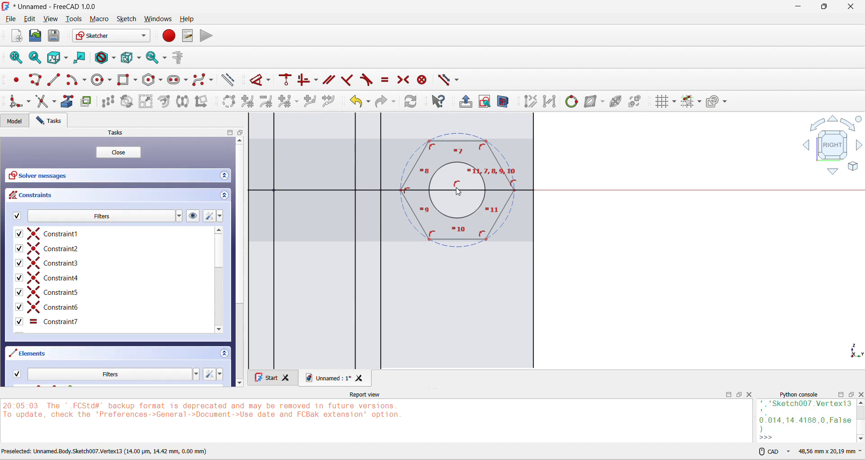
Step: Constrain the hexagon's centre to a horizontal distance of 14.4 mm from the origin
{"action": "left_click", "coordinate": [257, 81]}
{"action": "left_click", "coordinate": [372, 271]}
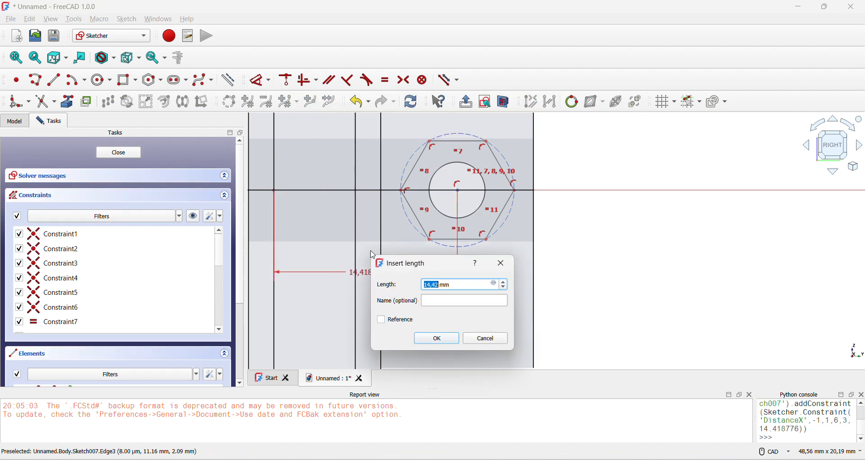
{"action": "key", "text": "Return"}
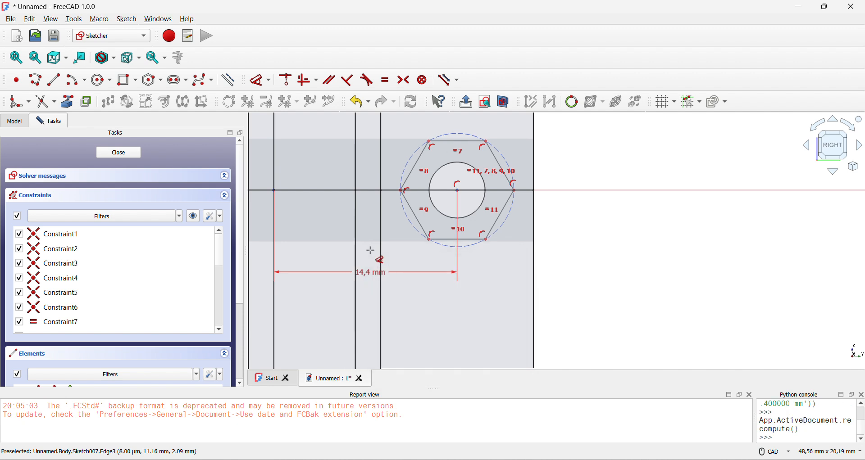
Step: Constrain the vertical distance between the hexagon's upper and lower corners to 7.1 mm and close the sketch
{"action": "left_click", "coordinate": [488, 141]}
{"action": "left_click", "coordinate": [496, 156]}
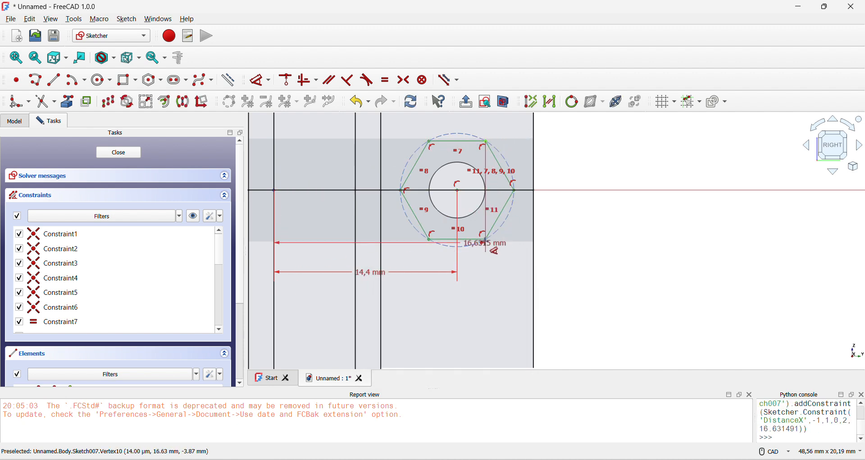
{"action": "left_click", "coordinate": [487, 240]}
{"action": "left_click", "coordinate": [588, 225]}
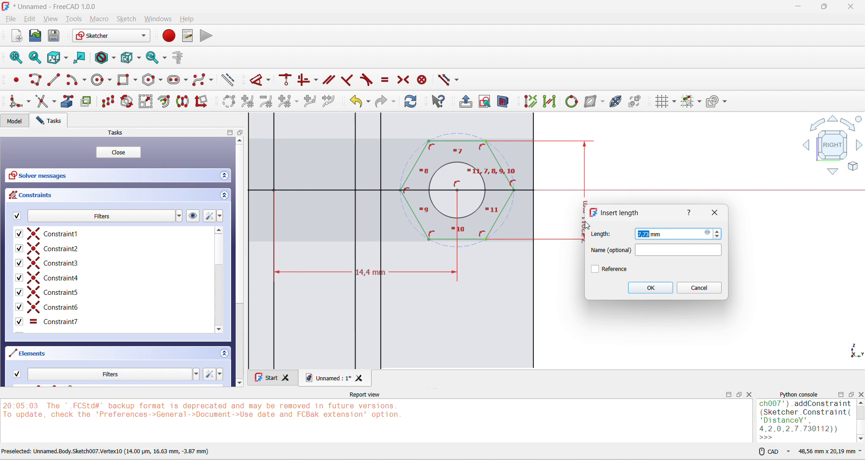
{"action": "type", "text": "7,1"}
{"action": "key", "text": "Return"}
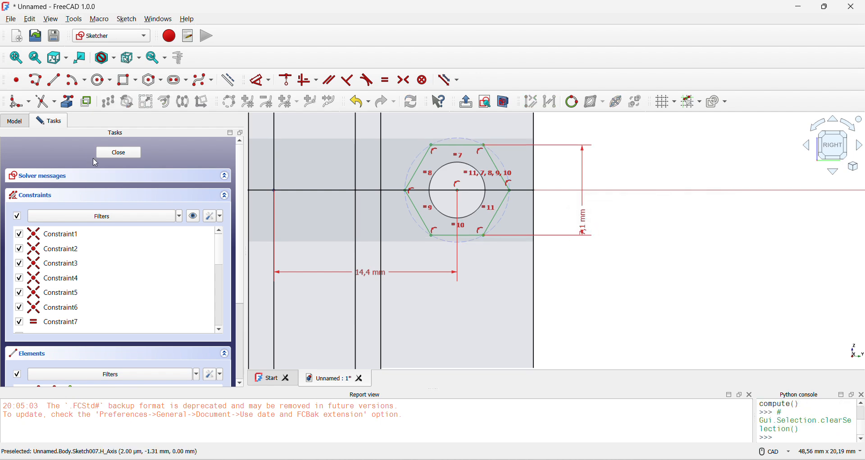
{"action": "left_click", "coordinate": [114, 153]}
Step: Offset the hexagon sketch from the YZ-plane by setting its attachment position z to -6.1 mm
{"action": "key", "text": "3"}
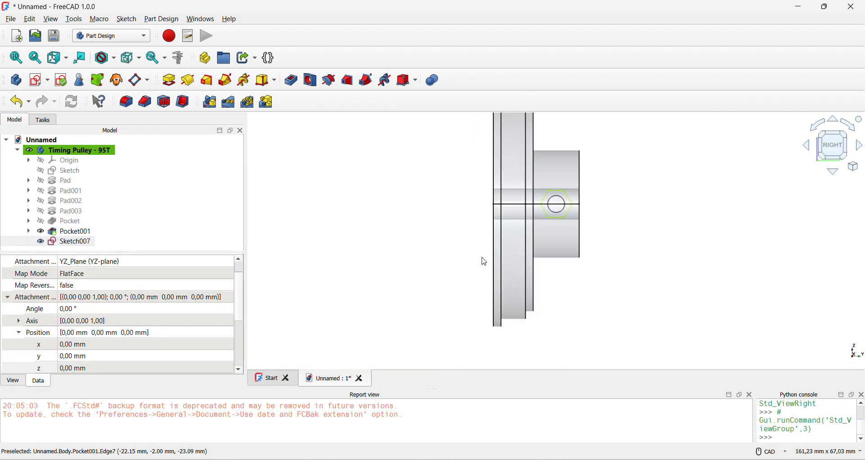
{"action": "key", "text": "1"}
{"action": "scroll", "coordinate": [474, 211], "scroll_direction": "up", "scroll_amount": 5}
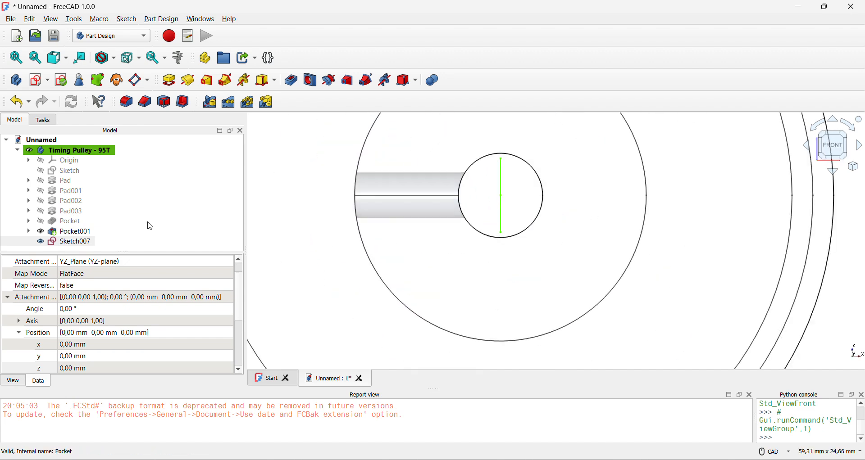
{"action": "left_click", "coordinate": [74, 242]}
{"action": "left_click", "coordinate": [110, 346]}
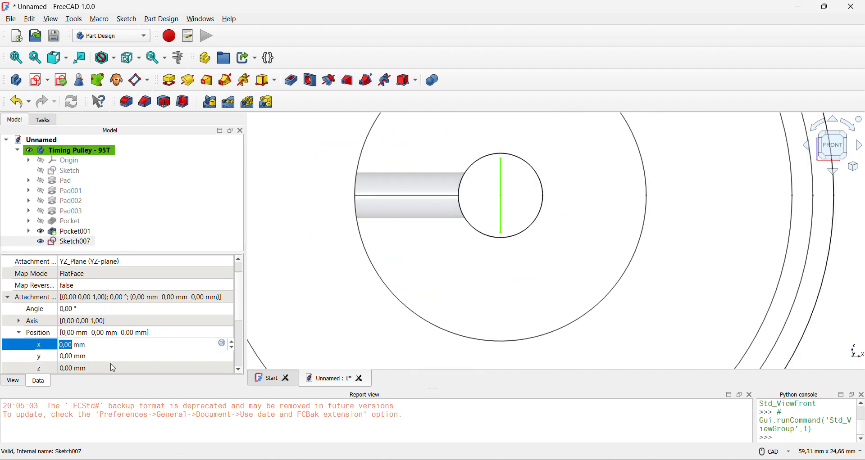
{"action": "left_click", "coordinate": [108, 359]}
{"action": "left_click", "coordinate": [110, 369]}
{"action": "scroll", "coordinate": [109, 369], "scroll_direction": "up", "scroll_amount": 1}
{"action": "scroll", "coordinate": [110, 369], "scroll_direction": "down", "scroll_amount": 5}
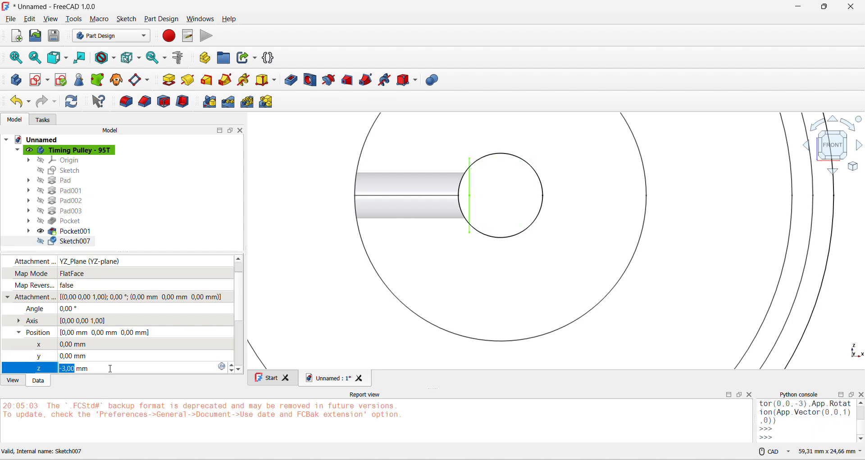
{"action": "scroll", "coordinate": [110, 369], "scroll_direction": "down", "scroll_amount": 1}
{"action": "scroll", "coordinate": [110, 369], "scroll_direction": "up", "scroll_amount": 1}
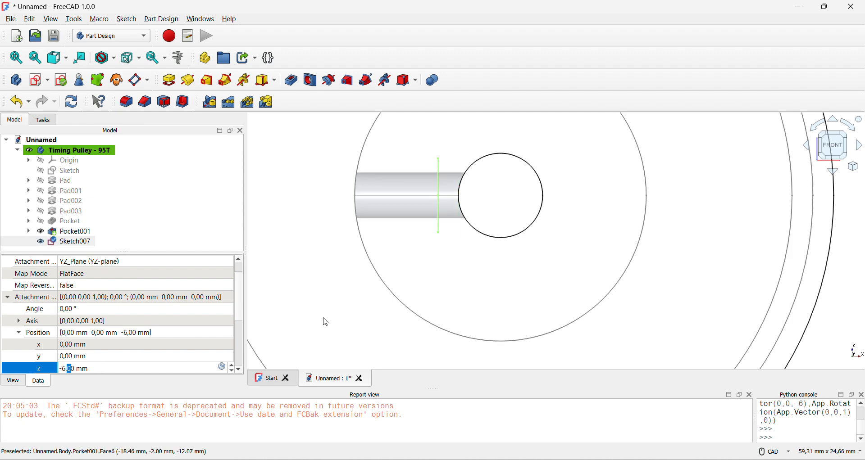
{"action": "scroll", "coordinate": [436, 223], "scroll_direction": "up", "scroll_amount": 2}
{"action": "type", "text": "1"}
{"action": "key", "text": "Return"}
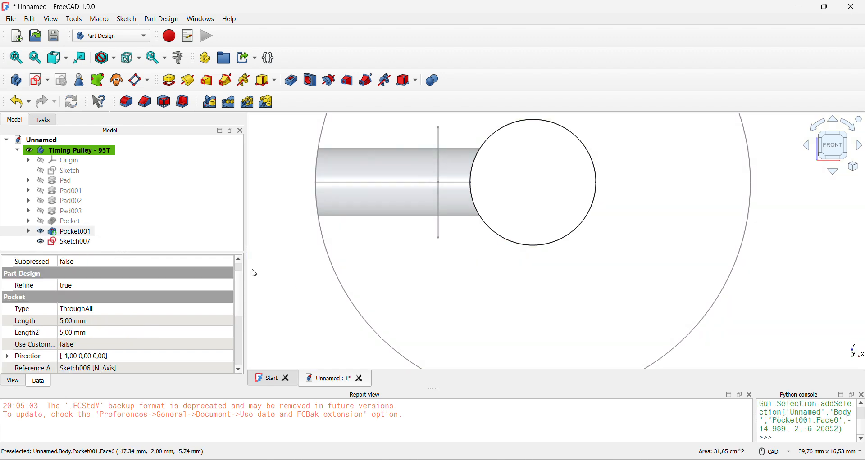
Step: Pocket the hexagon sketch 3.6 mm deep to cut the nut recess inside the hub
{"action": "left_click", "coordinate": [85, 242]}
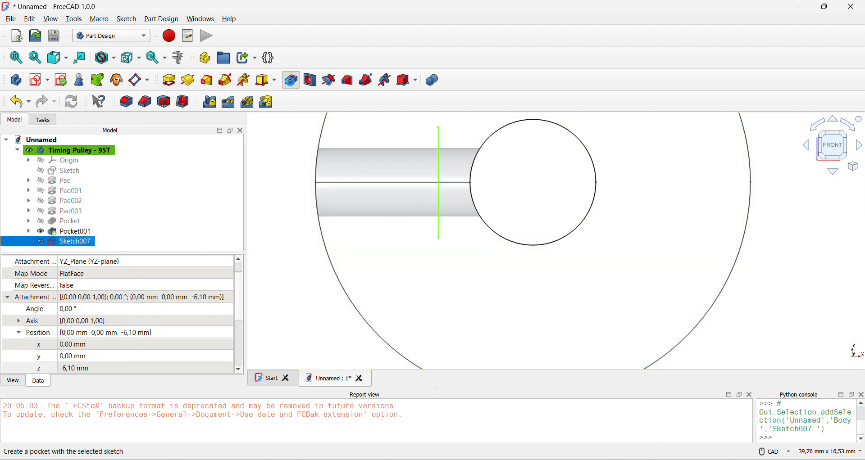
{"action": "left_click", "coordinate": [291, 80]}
{"action": "left_click_drag", "start_coordinate": [172, 212], "coordinate": [136, 212]}
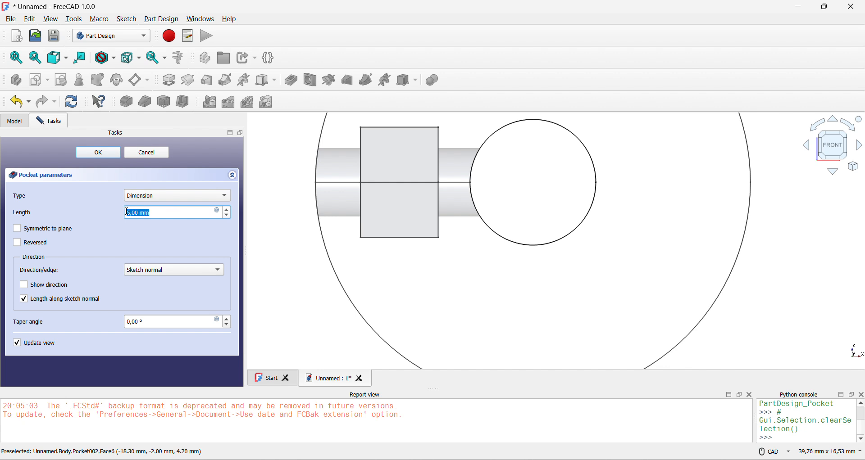
{"action": "type", "text": "3,6"}
{"action": "key", "text": "Return"}
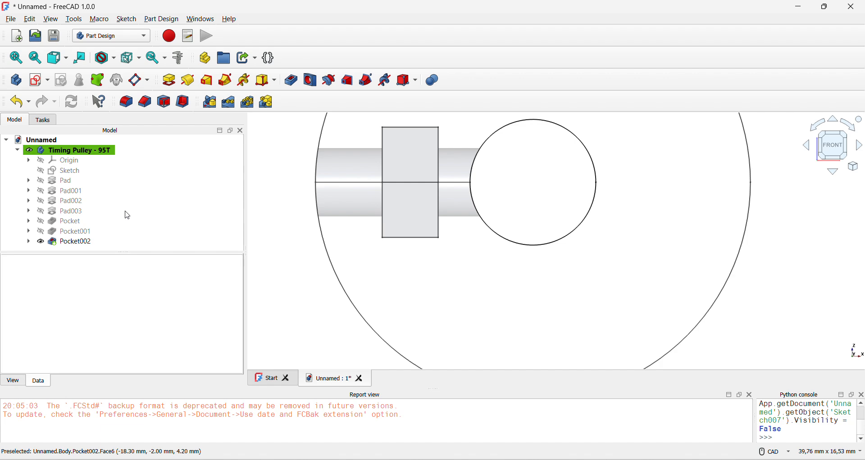
Step: Examine the hexagonal nut recess and side hole inside the hub from several angles
{"action": "scroll", "coordinate": [349, 212], "scroll_direction": "down", "scroll_amount": 5}
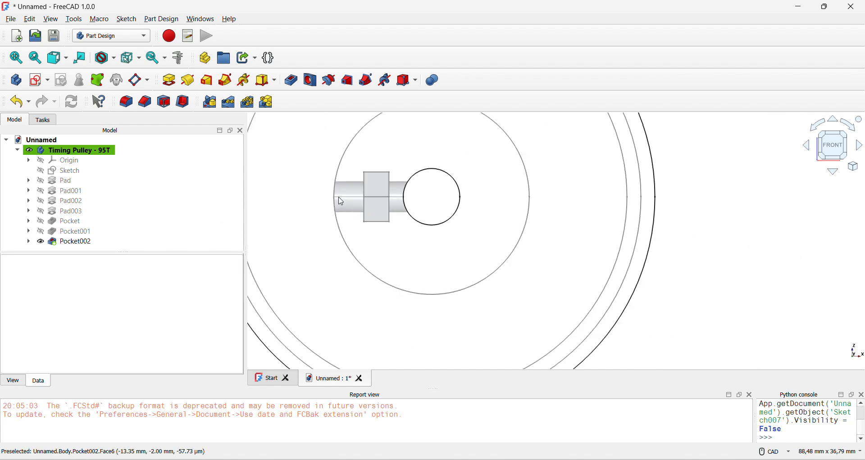
{"action": "middle_click_drag", "start_coordinate": [352, 206], "coordinate": [266, 224]}
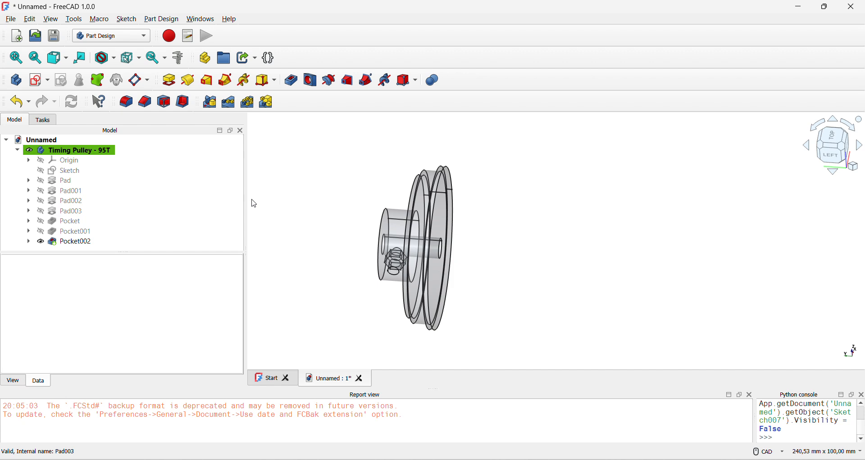
{"action": "key", "text": "2"}
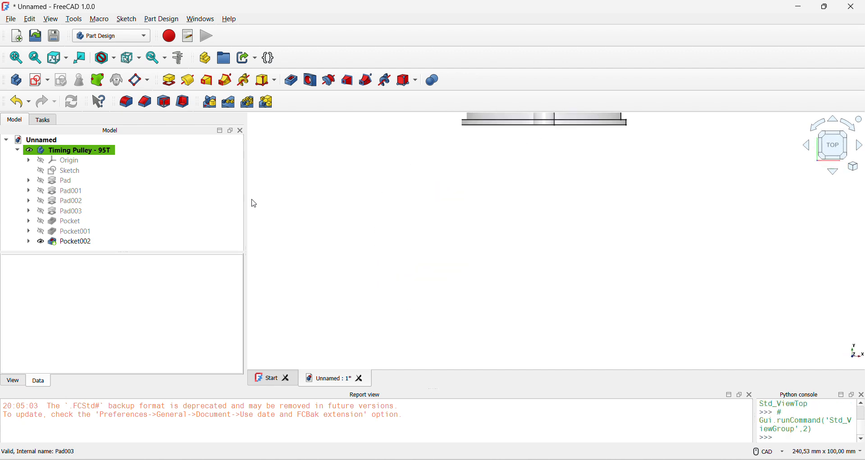
{"action": "scroll", "coordinate": [471, 167], "scroll_direction": "down", "scroll_amount": 1}
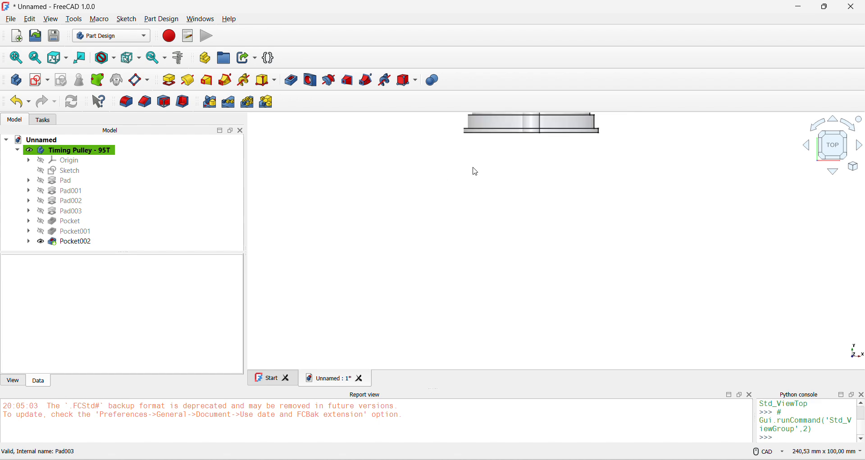
{"action": "middle_click_drag", "start_coordinate": [472, 167], "coordinate": [437, 269]}
{"action": "scroll", "coordinate": [535, 219], "scroll_direction": "up", "scroll_amount": 4}
{"action": "middle_click_drag", "start_coordinate": [435, 222], "coordinate": [385, 238]}
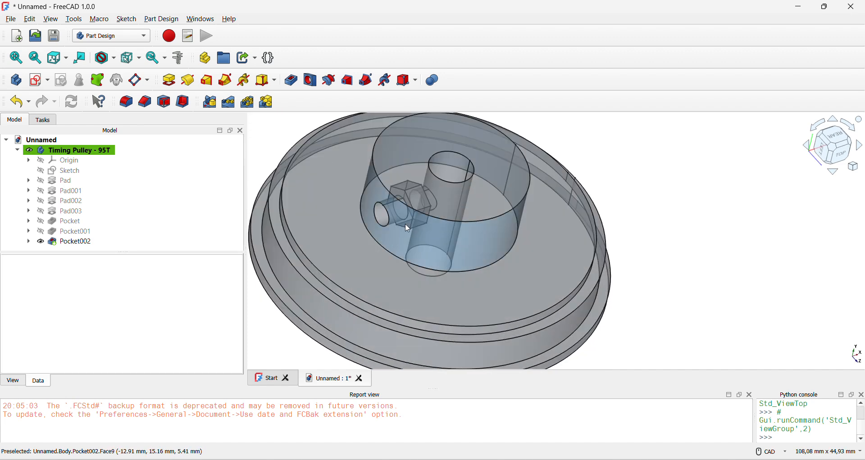
{"action": "scroll", "coordinate": [422, 216], "scroll_direction": "down", "scroll_amount": 2}
{"action": "middle_click_drag", "start_coordinate": [422, 217], "coordinate": [430, 245]}
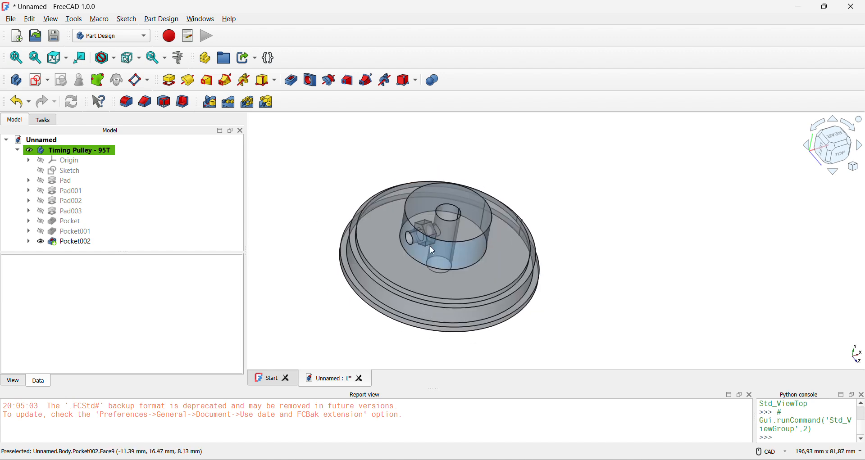
{"action": "scroll", "coordinate": [431, 245], "scroll_direction": "down", "scroll_amount": 1}
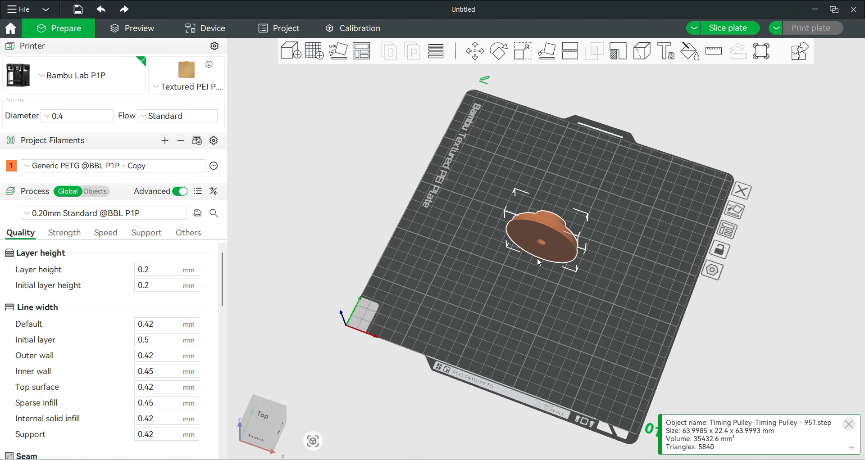
Step: In Bambu Studio, examine the imported pulley on the build plate from several sides and look through its object-level print settings
{"action": "left_click_drag", "start_coordinate": [571, 304], "coordinate": [550, 285]}
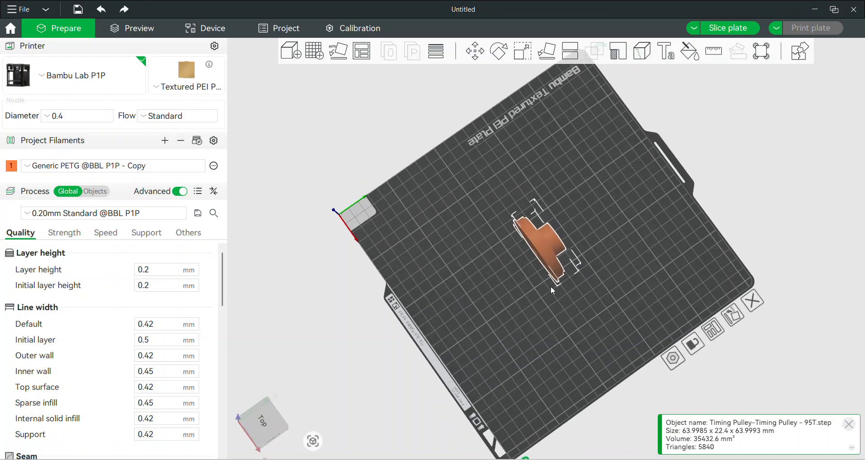
{"action": "scroll", "coordinate": [557, 253], "scroll_direction": "up", "scroll_amount": 5}
{"action": "left_click_drag", "start_coordinate": [557, 253], "coordinate": [639, 221]}
{"action": "left_click", "coordinate": [95, 191]}
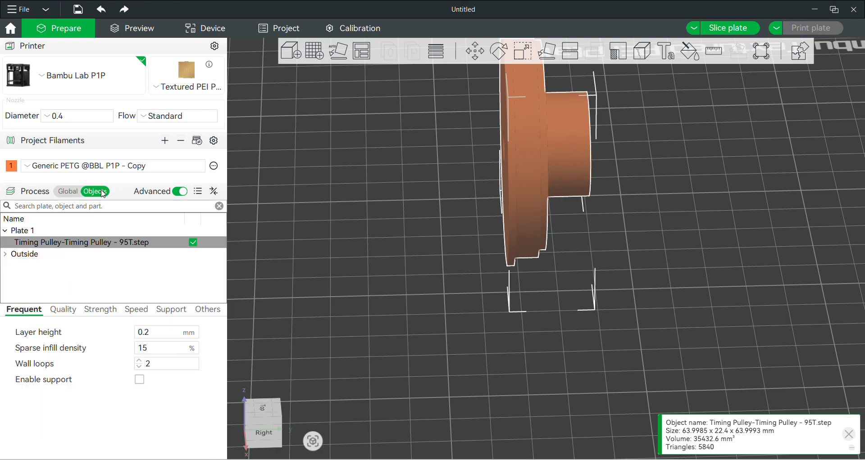
{"action": "left_click", "coordinate": [68, 191]}
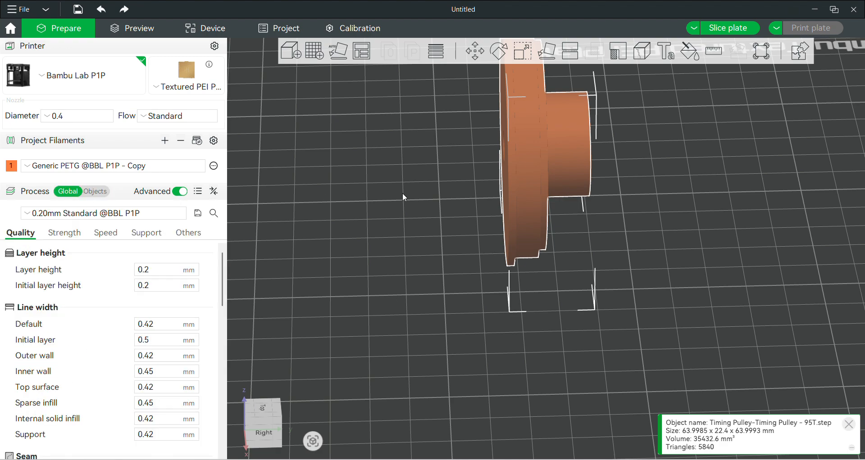
{"action": "left_click_drag", "start_coordinate": [401, 192], "coordinate": [428, 206]}
{"action": "left_click", "coordinate": [557, 304]}
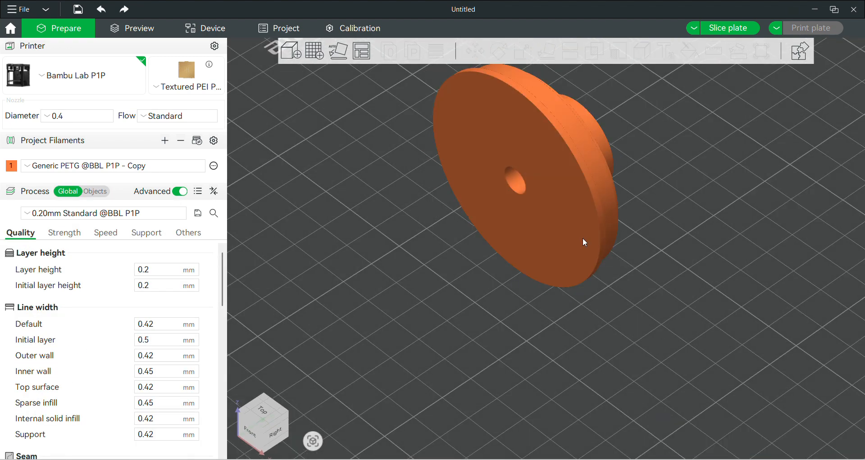
{"action": "left_click", "coordinate": [573, 224]}
{"action": "scroll", "coordinate": [546, 218], "scroll_direction": "down", "scroll_amount": 1}
{"action": "middle_click_drag", "start_coordinate": [546, 221], "coordinate": [543, 265]}
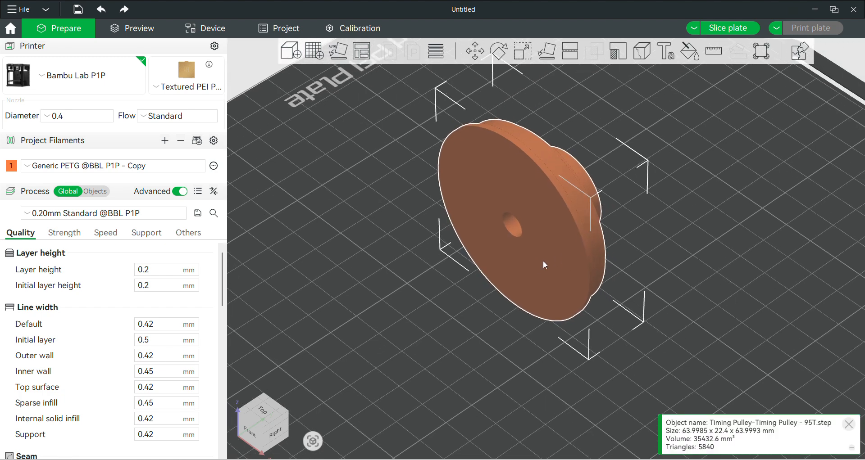
Step: Lay the pulley flat on the build plate on its large circular end face, with the hub pointing up
{"action": "left_click", "coordinate": [549, 52]}
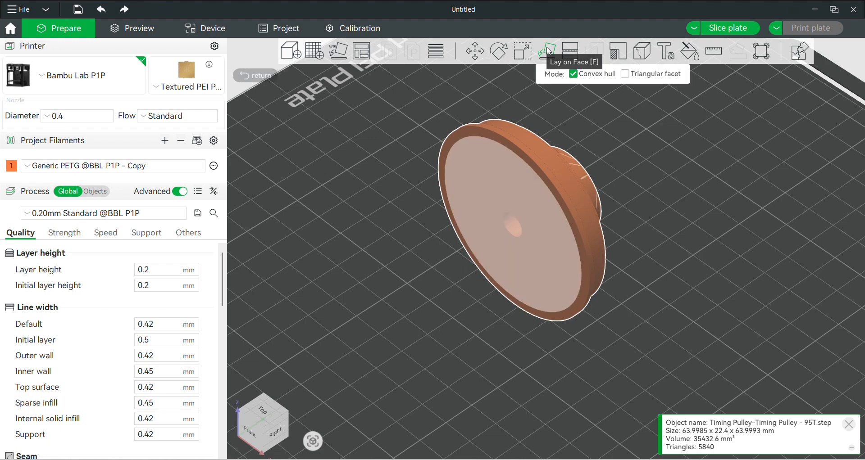
{"action": "left_click", "coordinate": [515, 190]}
{"action": "left_click_drag", "start_coordinate": [698, 318], "coordinate": [776, 354]}
{"action": "left_click_drag", "start_coordinate": [694, 338], "coordinate": [679, 296]}
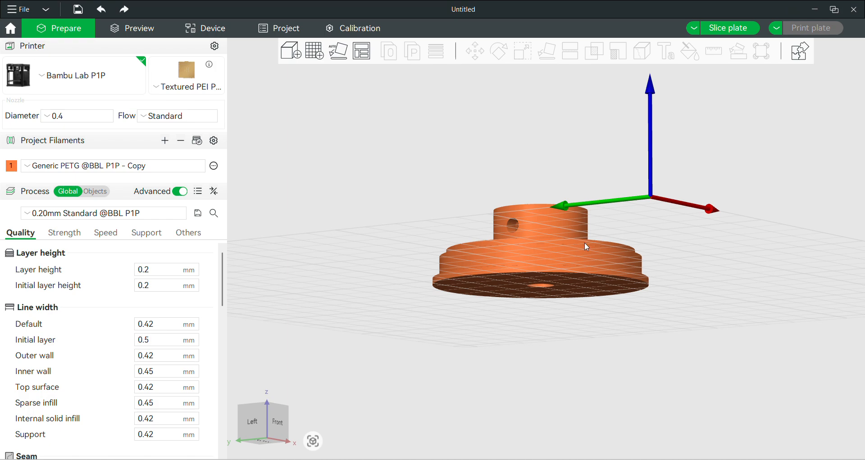
Step: Slice the plate, collapse the slicing result summary and dismiss the tip notification
{"action": "left_click_drag", "start_coordinate": [507, 270], "coordinate": [565, 202]}
{"action": "left_click", "coordinate": [727, 28]}
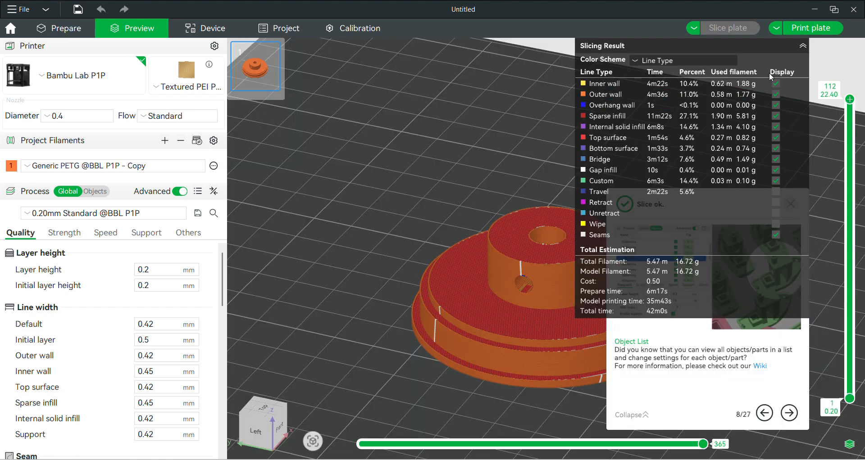
{"action": "left_click", "coordinate": [802, 45]}
{"action": "left_click", "coordinate": [791, 204]}
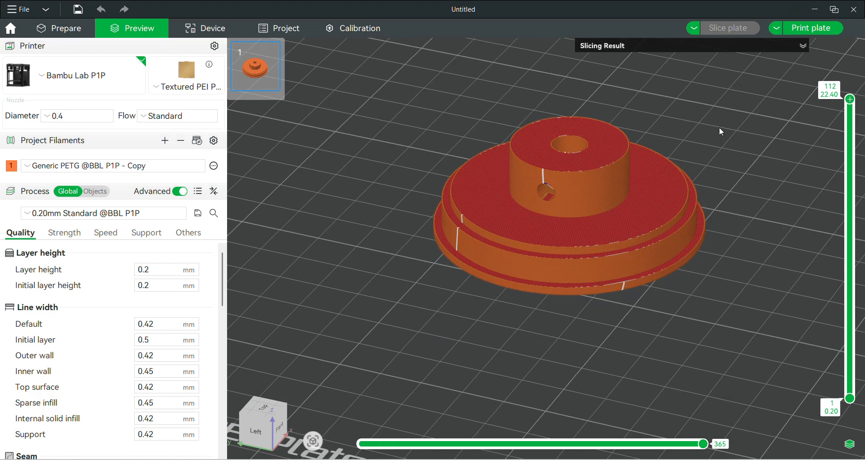
Step: Lower the displayed layer range of the sliced pulley to around layer 94 to inspect the nut recess inside the hub
{"action": "scroll", "coordinate": [622, 291], "scroll_direction": "up", "scroll_amount": 3}
{"action": "left_click_drag", "start_coordinate": [658, 206], "coordinate": [693, 172]}
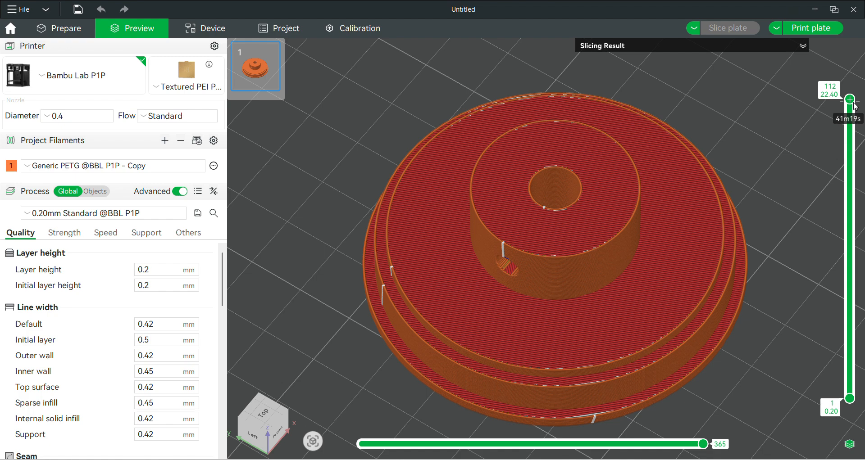
{"action": "left_click_drag", "start_coordinate": [850, 99], "coordinate": [854, 107]}
{"action": "scroll", "coordinate": [853, 106], "scroll_direction": "down", "scroll_amount": 4}
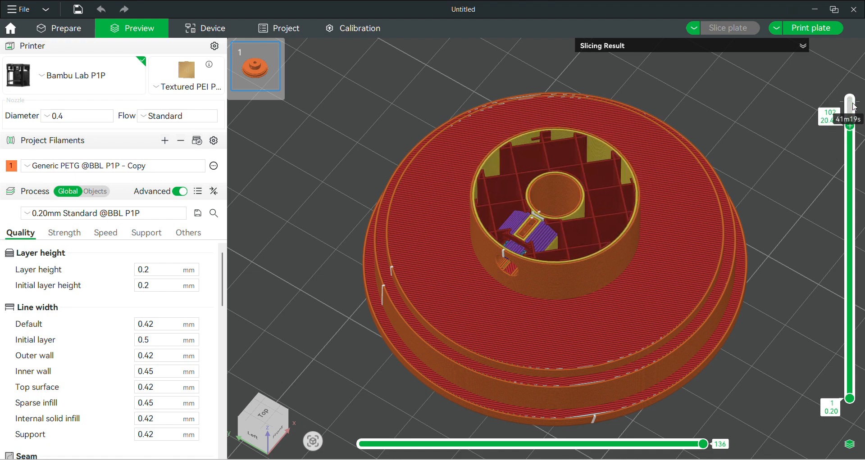
{"action": "scroll", "coordinate": [854, 107], "scroll_direction": "down", "scroll_amount": 2}
{"action": "scroll", "coordinate": [854, 107], "scroll_direction": "down", "scroll_amount": 10}
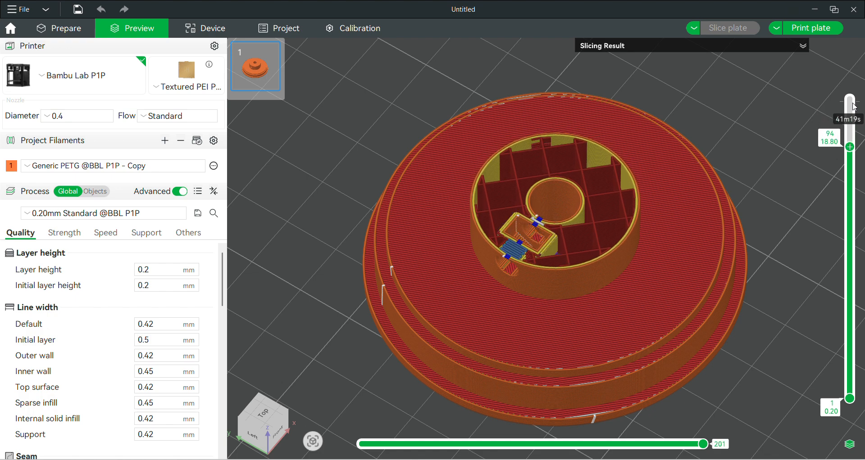
{"action": "scroll", "coordinate": [854, 107], "scroll_direction": "up", "scroll_amount": 3}
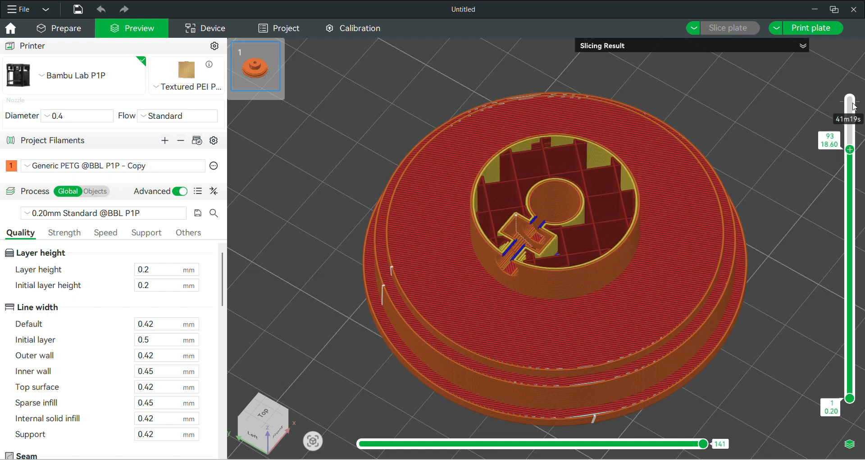
{"action": "scroll", "coordinate": [854, 107], "scroll_direction": "up", "scroll_amount": 1}
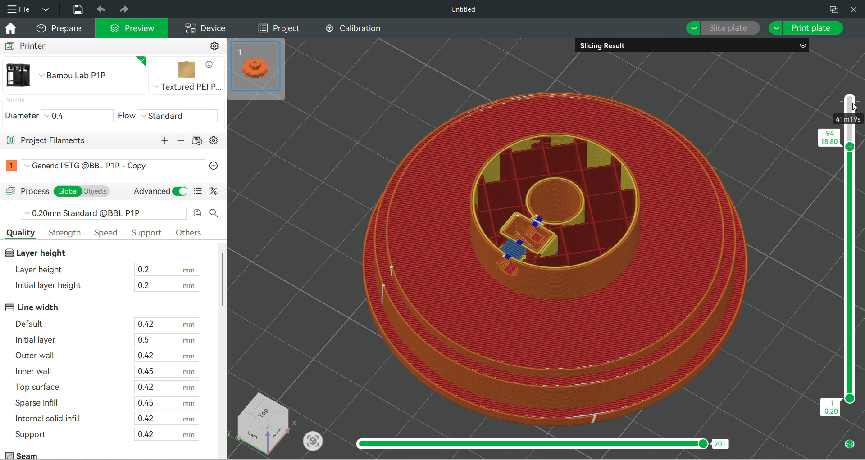
Step: Compare layers 91 to 95 around the side hole and nut recess, finishing on layer 95
{"action": "scroll", "coordinate": [854, 106], "scroll_direction": "down", "scroll_amount": 1}
{"action": "scroll", "coordinate": [854, 107], "scroll_direction": "up", "scroll_amount": 1}
{"action": "scroll", "coordinate": [853, 106], "scroll_direction": "down", "scroll_amount": 1}
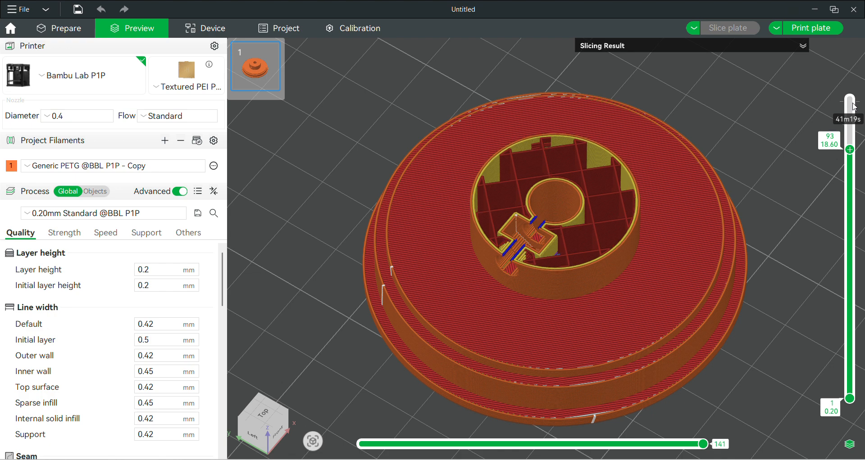
{"action": "scroll", "coordinate": [854, 107], "scroll_direction": "up", "scroll_amount": 1}
{"action": "scroll", "coordinate": [853, 107], "scroll_direction": "up", "scroll_amount": 1}
{"action": "scroll", "coordinate": [853, 107], "scroll_direction": "down", "scroll_amount": 1}
{"action": "scroll", "coordinate": [853, 106], "scroll_direction": "down", "scroll_amount": 2}
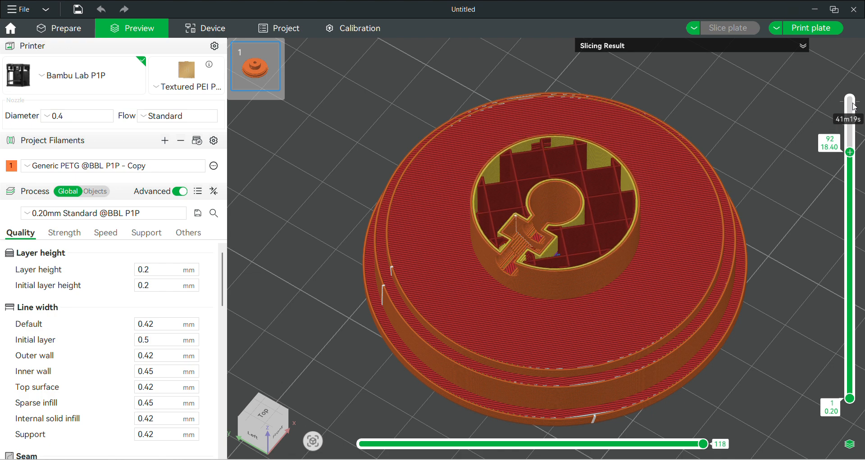
{"action": "scroll", "coordinate": [854, 107], "scroll_direction": "up", "scroll_amount": 2}
{"action": "scroll", "coordinate": [853, 106], "scroll_direction": "down", "scroll_amount": 1}
{"action": "scroll", "coordinate": [853, 107], "scroll_direction": "up", "scroll_amount": 1}
{"action": "scroll", "coordinate": [853, 107], "scroll_direction": "down", "scroll_amount": 4}
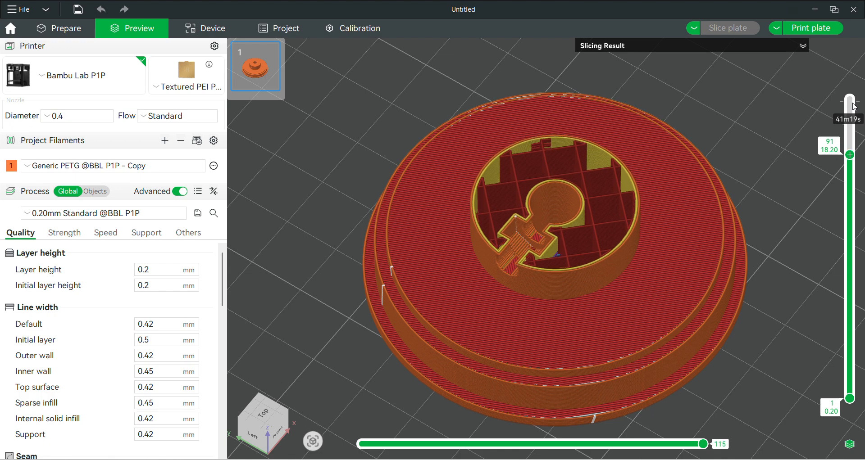
{"action": "scroll", "coordinate": [854, 107], "scroll_direction": "up", "scroll_amount": 4}
{"action": "scroll", "coordinate": [854, 107], "scroll_direction": "up", "scroll_amount": 1}
{"action": "scroll", "coordinate": [854, 106], "scroll_direction": "down", "scroll_amount": 2}
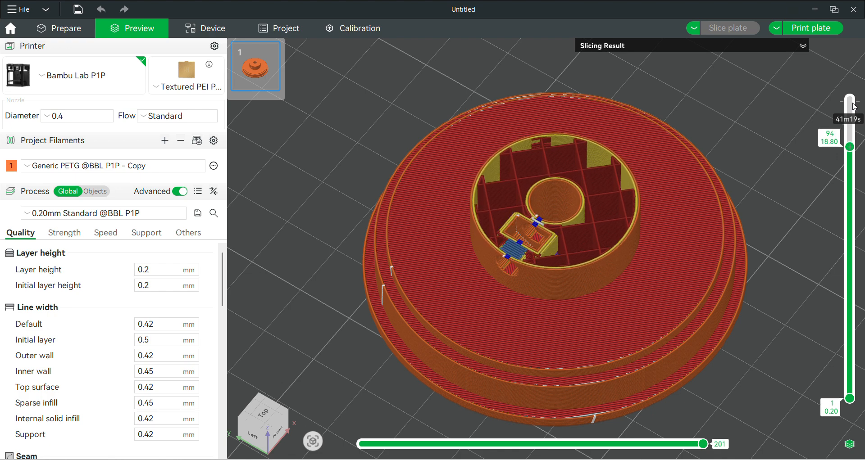
{"action": "scroll", "coordinate": [853, 107], "scroll_direction": "up", "scroll_amount": 2}
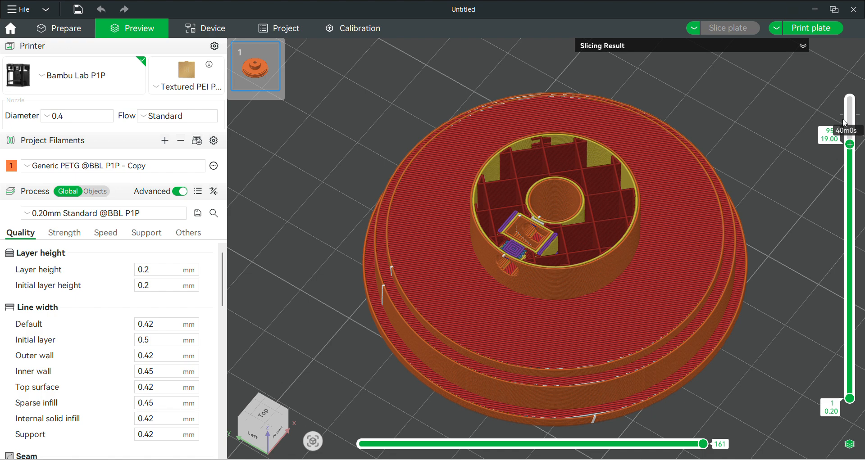
Step: Examine the hub's side hole and nut recess at layer 95 from the left side and from obliquely above
{"action": "left_click_drag", "start_coordinate": [674, 306], "coordinate": [310, 408]}
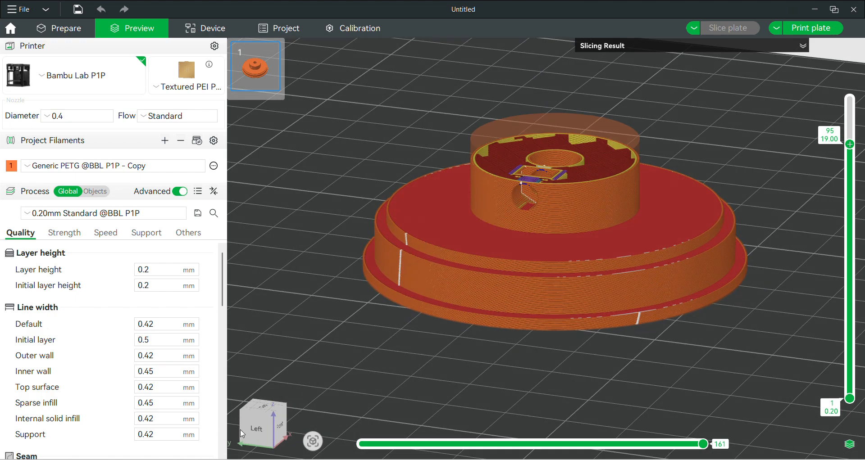
{"action": "left_click", "coordinate": [257, 429]}
{"action": "scroll", "coordinate": [502, 245], "scroll_direction": "up", "scroll_amount": 4}
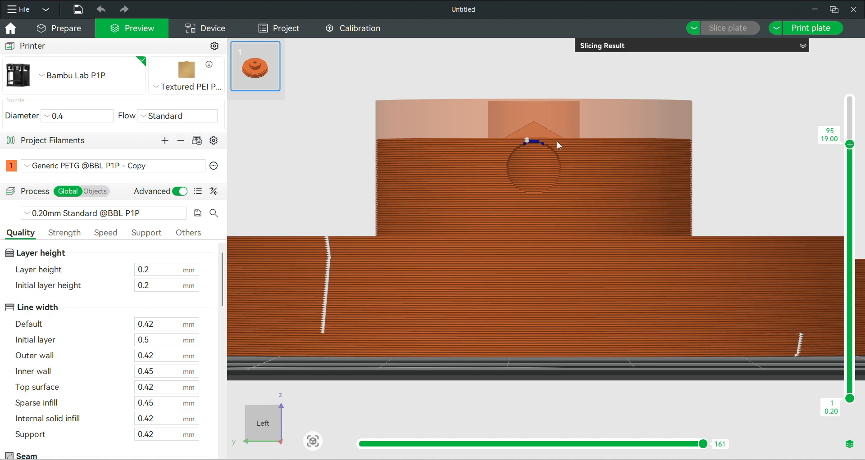
{"action": "scroll", "coordinate": [558, 145], "scroll_direction": "down", "scroll_amount": 5}
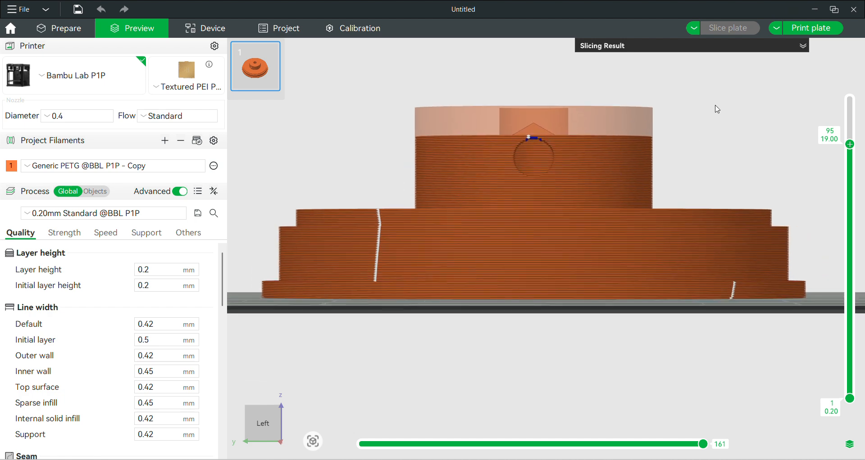
{"action": "mouse_move", "coordinate": [717, 109]}
{"action": "left_mouse_down"}
{"action": "mouse_move", "coordinate": [711, 126]}
{"action": "mouse_move", "coordinate": [719, 106]}
{"action": "mouse_move", "coordinate": [715, 113]}
{"action": "left_mouse_up"}
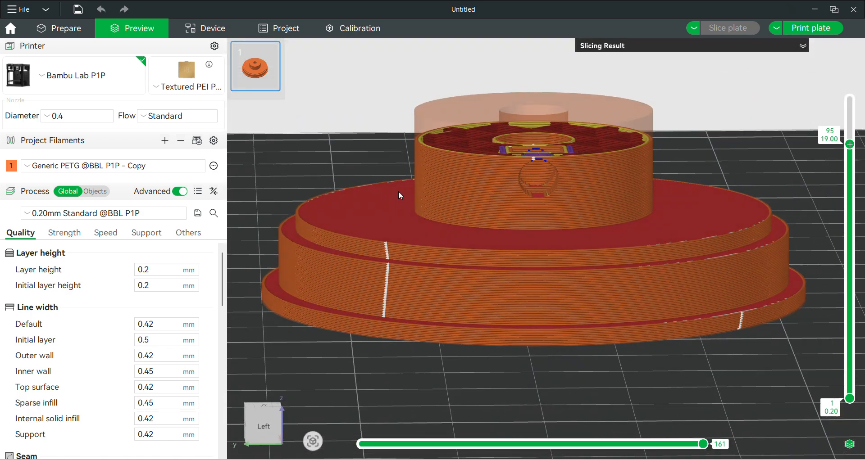
{"action": "left_click", "coordinate": [278, 428]}
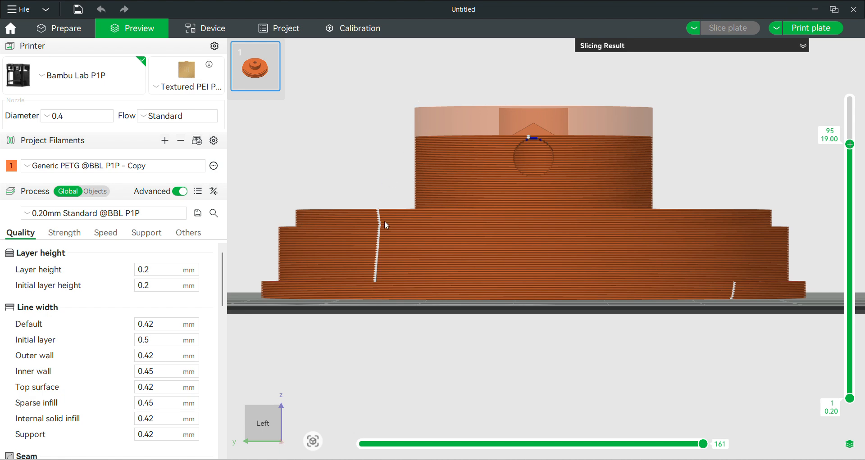
{"action": "left_click_drag", "start_coordinate": [504, 226], "coordinate": [449, 241]}
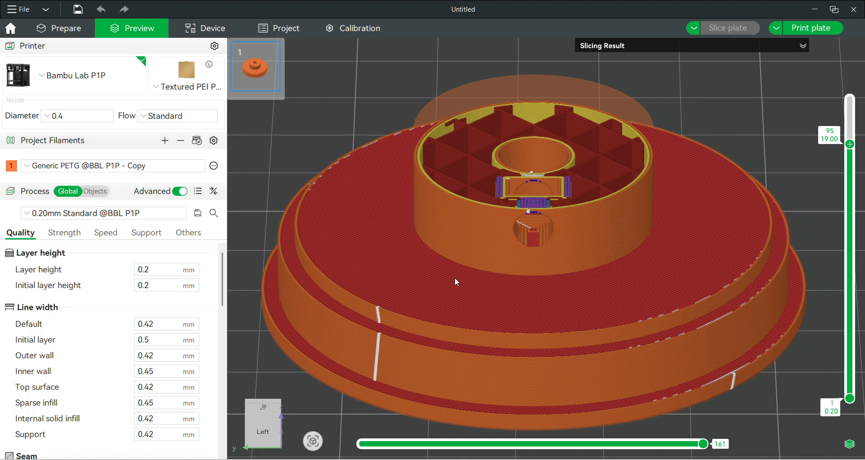
{"action": "left_click_drag", "start_coordinate": [455, 278], "coordinate": [552, 218]}
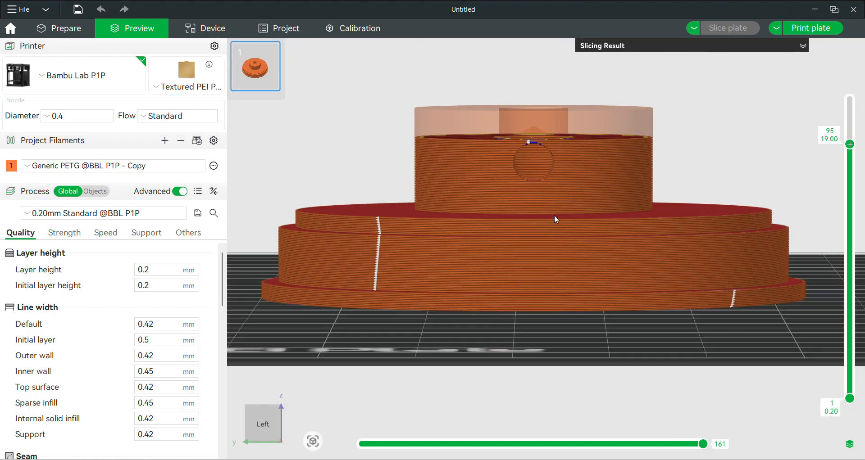
Step: Examine the sliced layers at the bottom flange's edge up close from the left side, then the pulley's whole side profile
{"action": "left_click", "coordinate": [263, 424]}
{"action": "scroll", "coordinate": [255, 300], "scroll_direction": "up", "scroll_amount": 5}
{"action": "right_click_drag", "start_coordinate": [263, 302], "coordinate": [649, 276]}
{"action": "scroll", "coordinate": [351, 313], "scroll_direction": "up", "scroll_amount": 5}
{"action": "right_click_drag", "start_coordinate": [351, 314], "coordinate": [624, 240]}
{"action": "scroll", "coordinate": [507, 278], "scroll_direction": "up", "scroll_amount": 9}
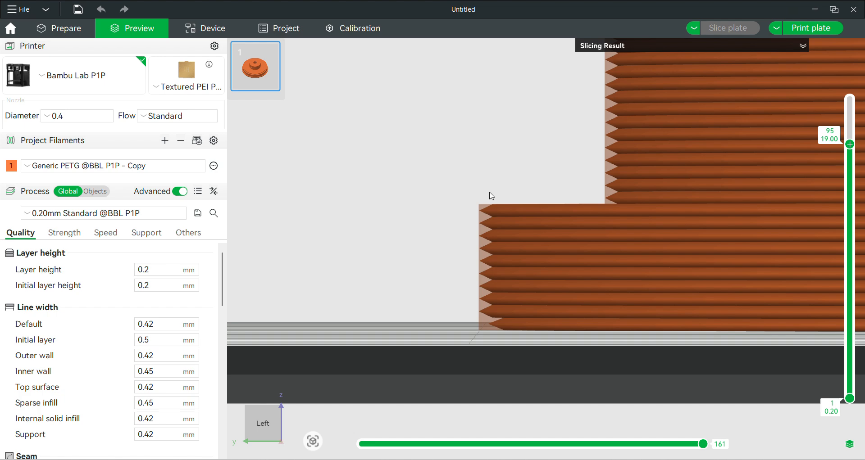
{"action": "scroll", "coordinate": [485, 299], "scroll_direction": "down", "scroll_amount": 2}
{"action": "scroll", "coordinate": [485, 297], "scroll_direction": "down", "scroll_amount": 3}
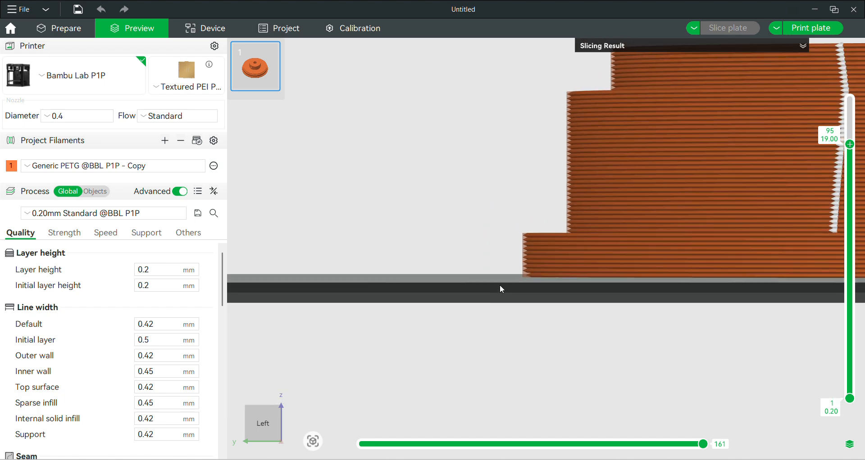
{"action": "scroll", "coordinate": [607, 236], "scroll_direction": "down", "scroll_amount": 2}
{"action": "scroll", "coordinate": [648, 231], "scroll_direction": "down", "scroll_amount": 2}
{"action": "scroll", "coordinate": [481, 278], "scroll_direction": "down", "scroll_amount": 3}
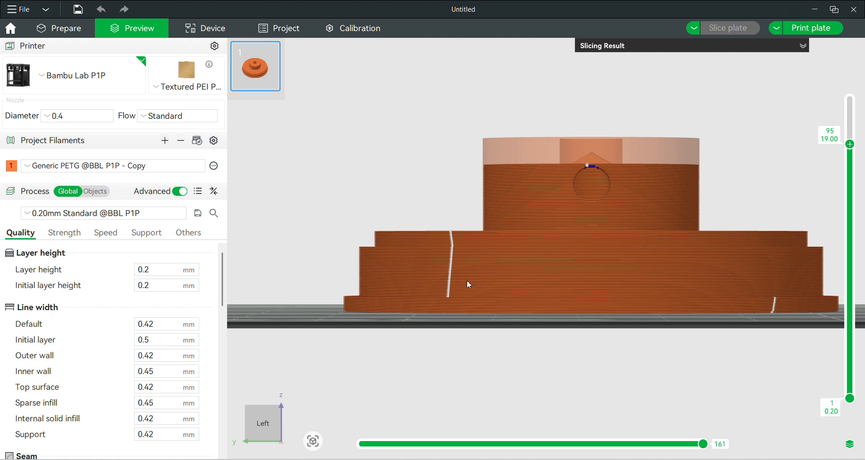
{"action": "right_click_drag", "start_coordinate": [586, 212], "coordinate": [492, 231]}
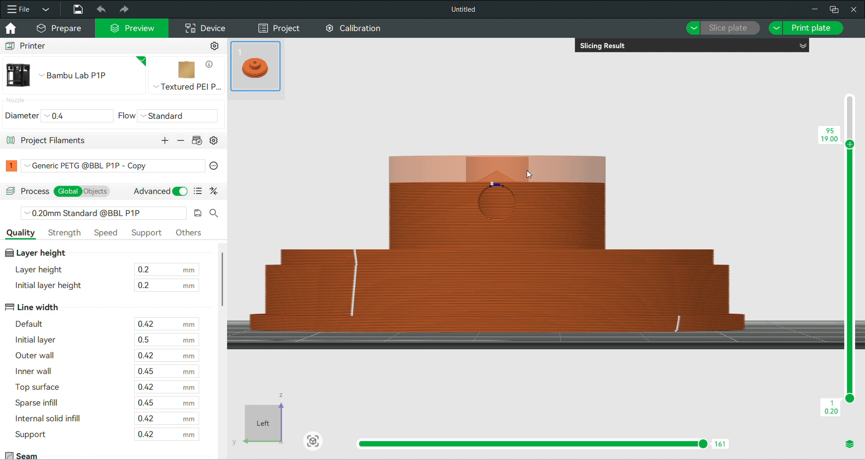
{"action": "right_click_drag", "start_coordinate": [526, 253], "coordinate": [565, 200]}
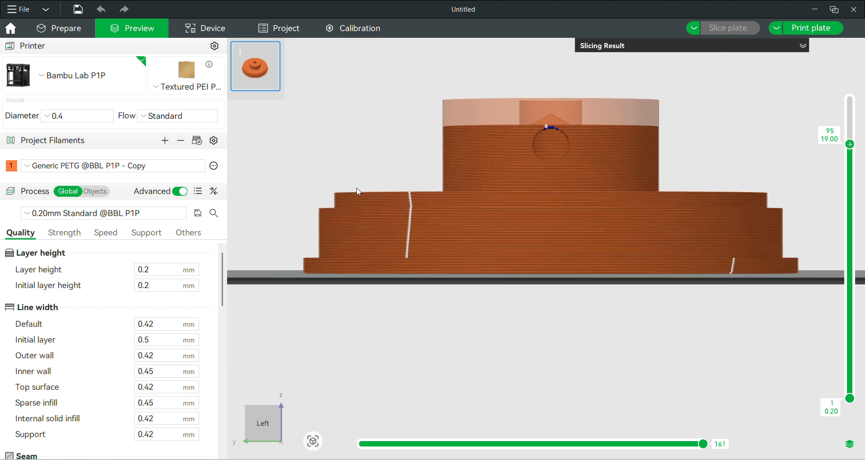